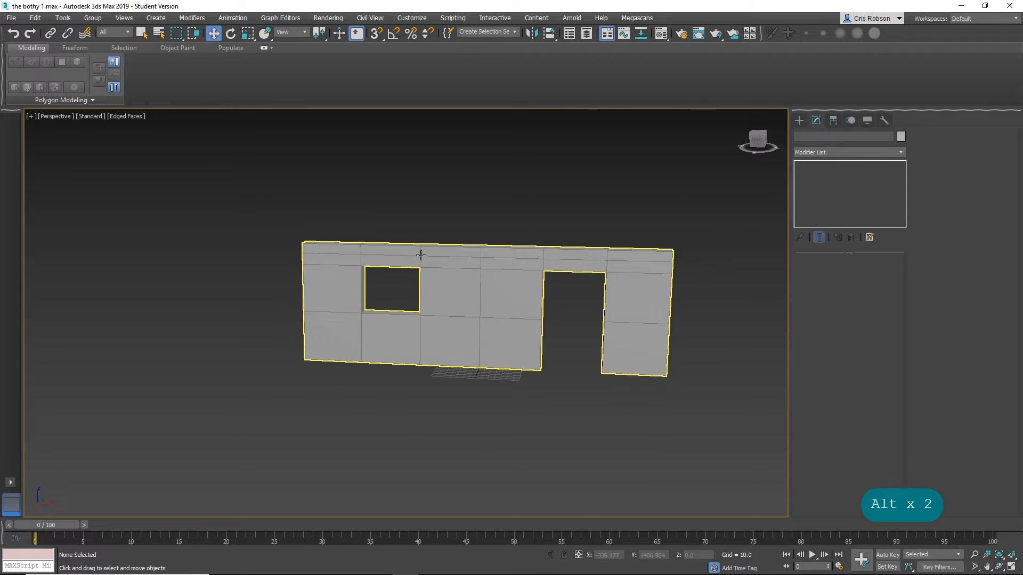
Step: Select the polygons directly above the window and door openings on both sides of the long wall
middle_click_drag(430, 340, 434, 373, "alt")
scroll(433, 372, "up", 2)
middle_click_drag(455, 327, 480, 292)
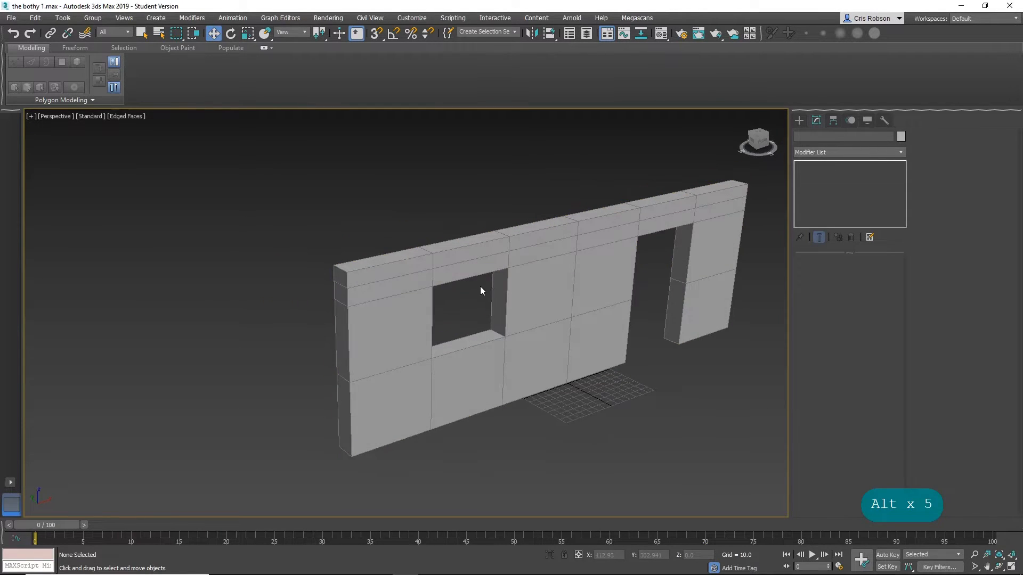
left_click(478, 267)
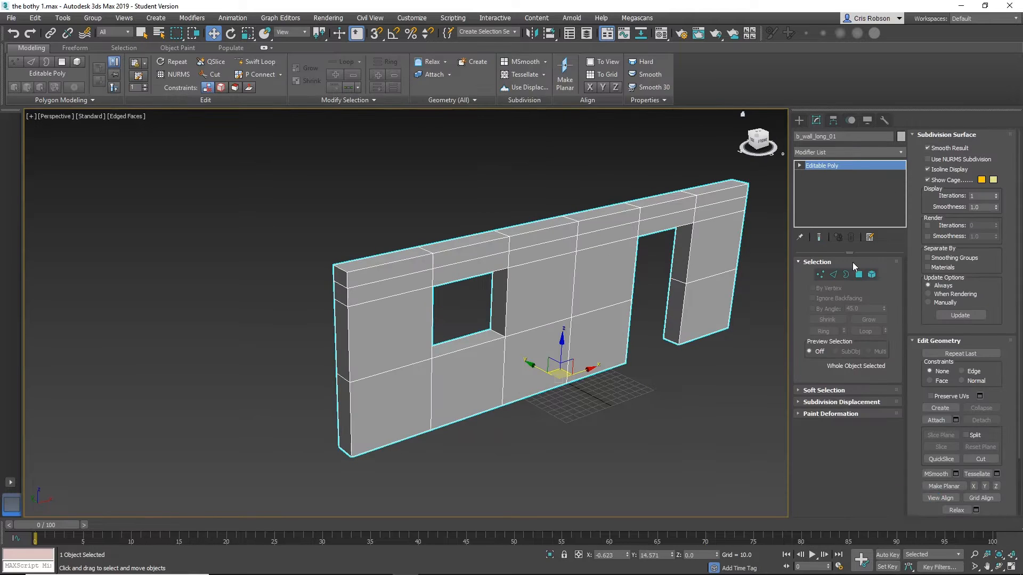
left_click(859, 275)
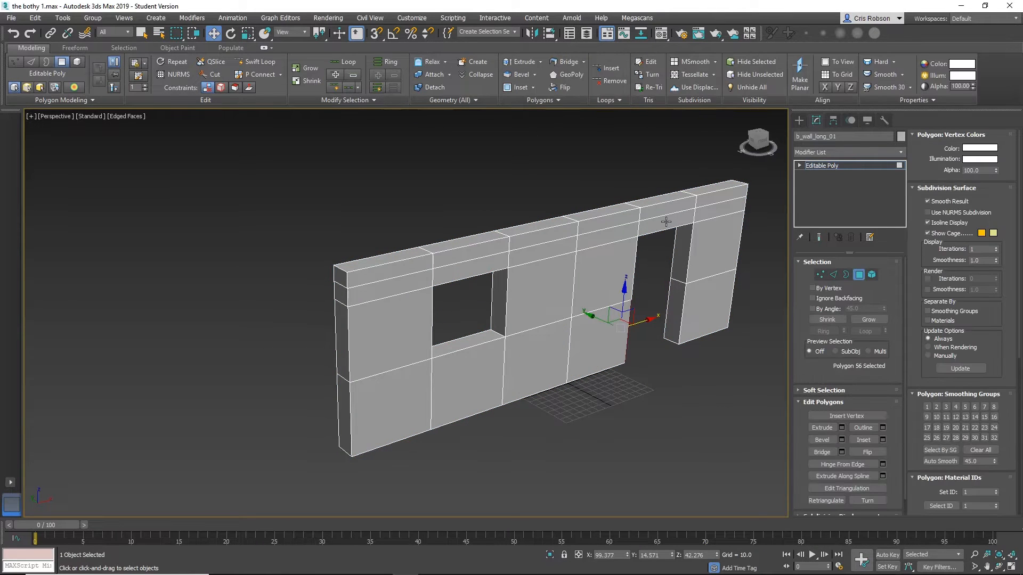
left_click(464, 267, "ctrl")
middle_click_drag(463, 267, 458, 212, "alt")
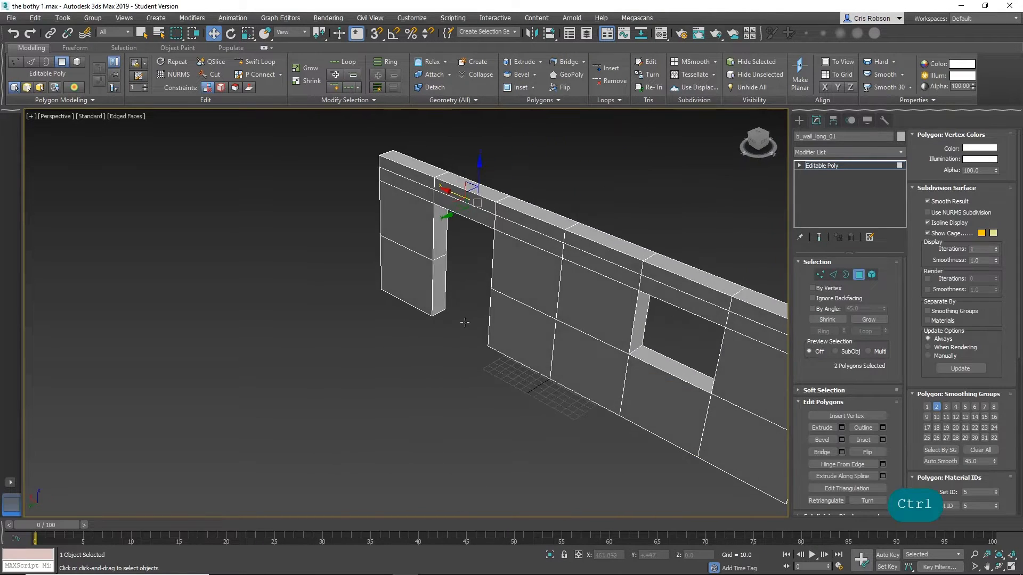
left_click(459, 213, "ctrl")
left_click(682, 298, "ctrl")
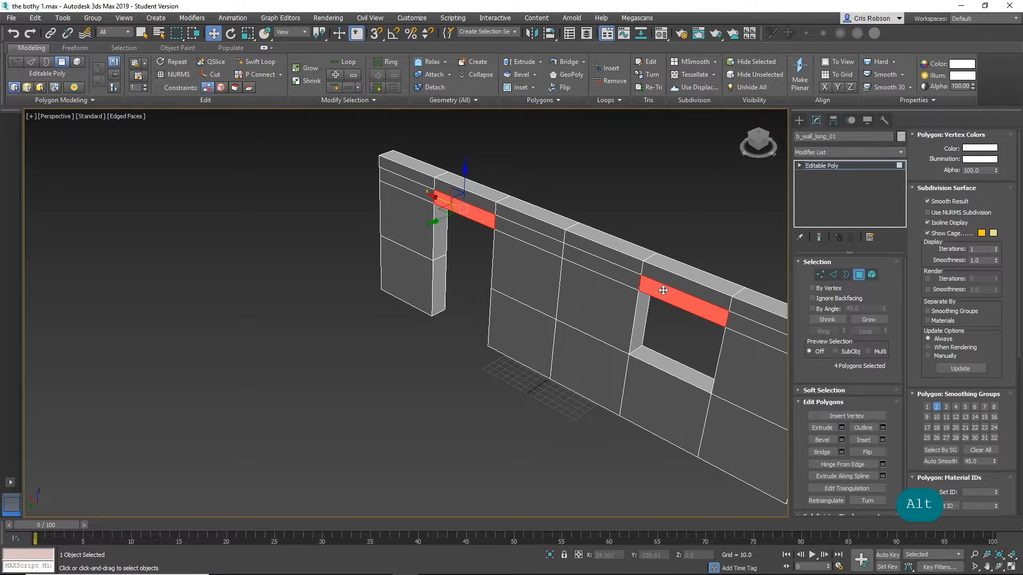
middle_click_drag(682, 298, 643, 319, "alt")
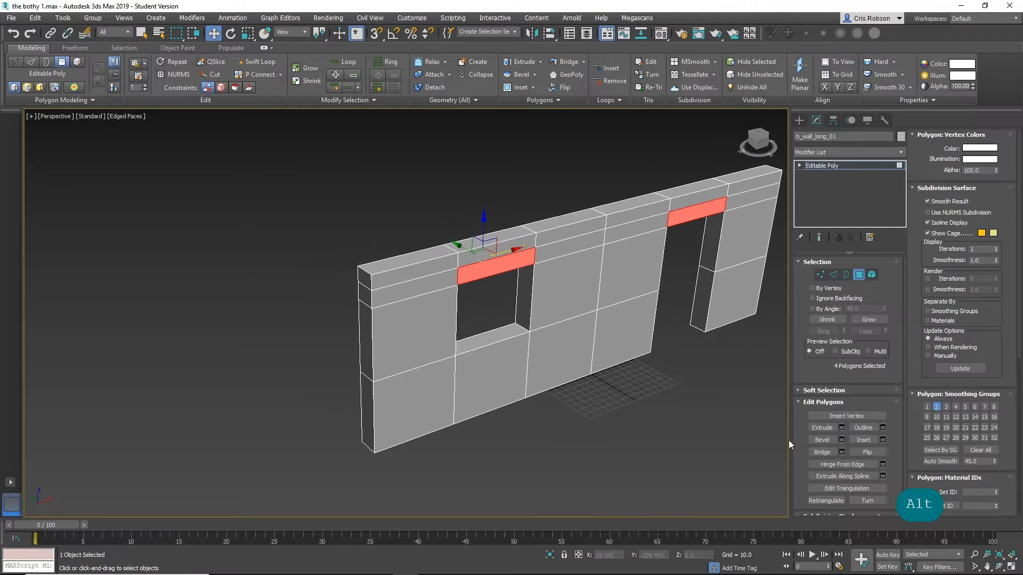
Step: Bevel the selected polygons slightly outward to form lintels over the window and door, then deselect them and leave the Bevel tool
left_click(822, 441)
scroll(542, 303, "up", 4)
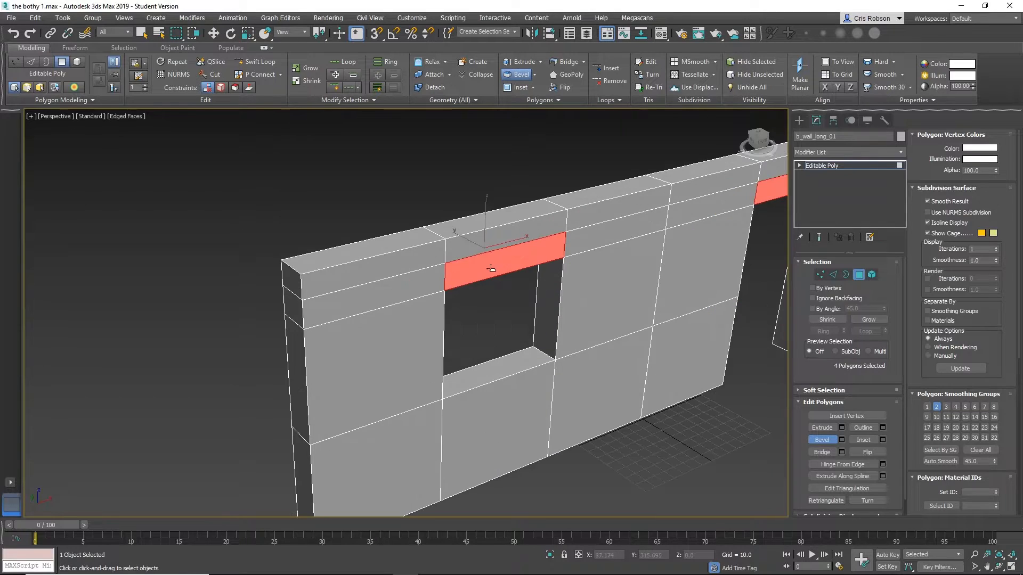
left_click_drag(487, 261, 501, 236)
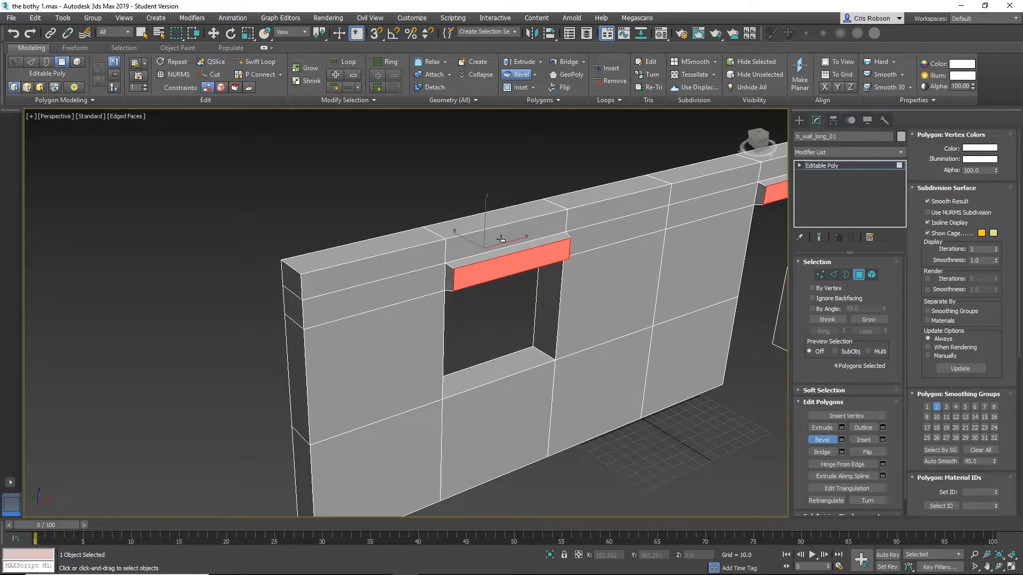
left_click(501, 237)
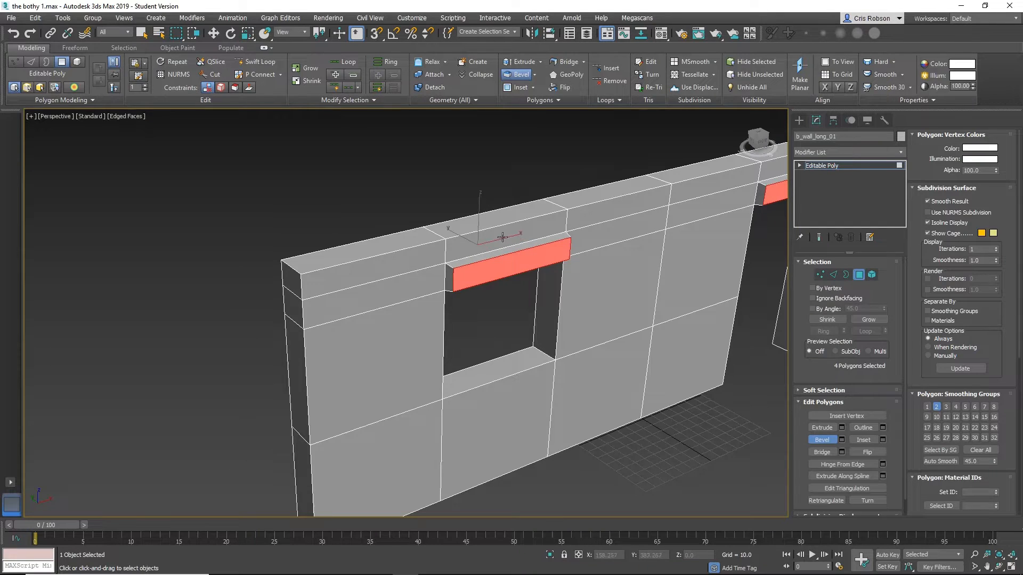
left_click(230, 272)
middle_click_drag(377, 314, 383, 267)
scroll(384, 267, "down", 3)
middle_click_drag(462, 296, 440, 281, "alt")
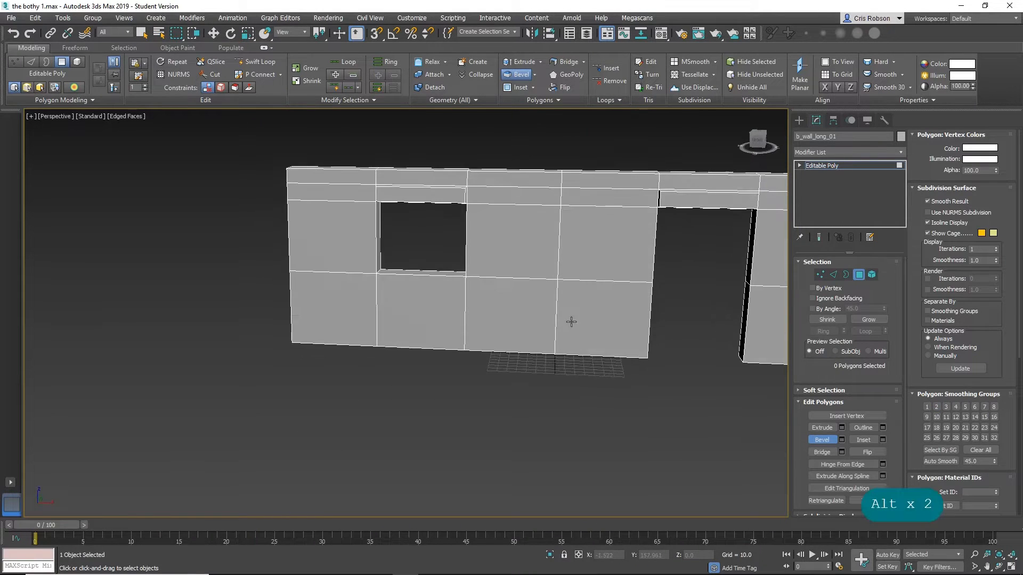
middle_click_drag(572, 322, 450, 309, "alt")
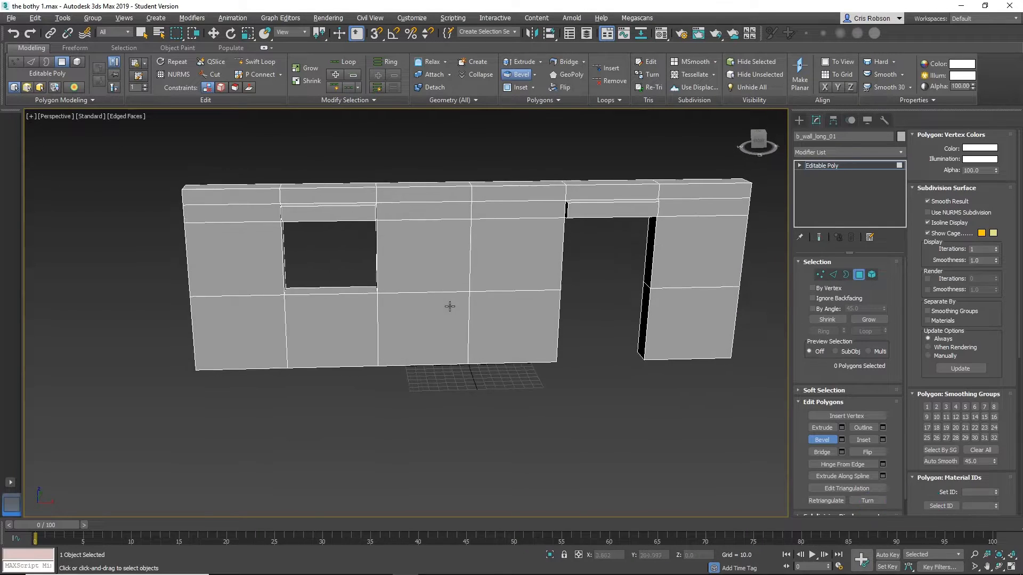
left_click(829, 438)
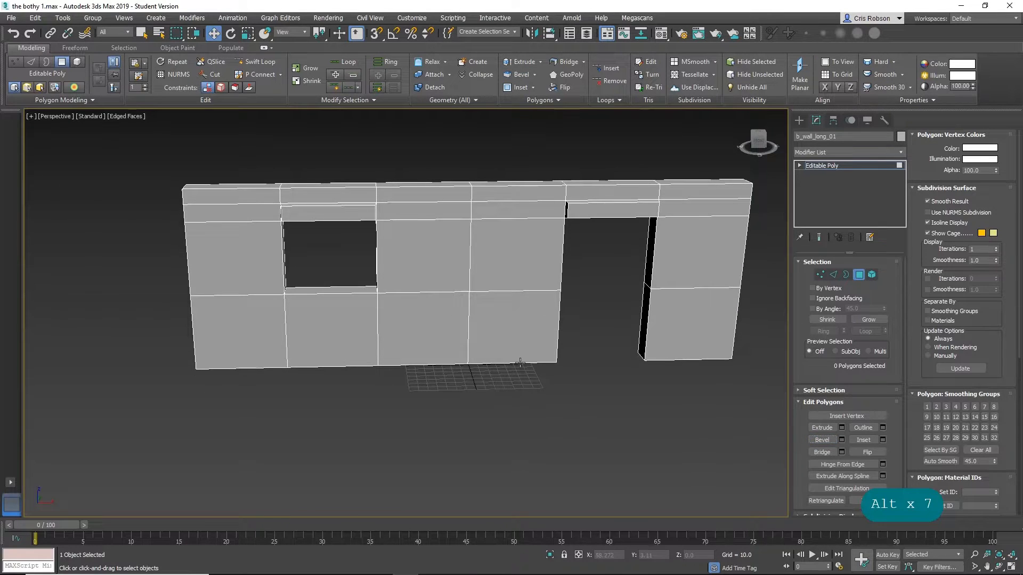
middle_click_drag(520, 362, 503, 354)
Step: Add an Unwrap UVW modifier to the wall while still at polygon level, and open an enlarged UV editor beside the model
left_click(865, 155)
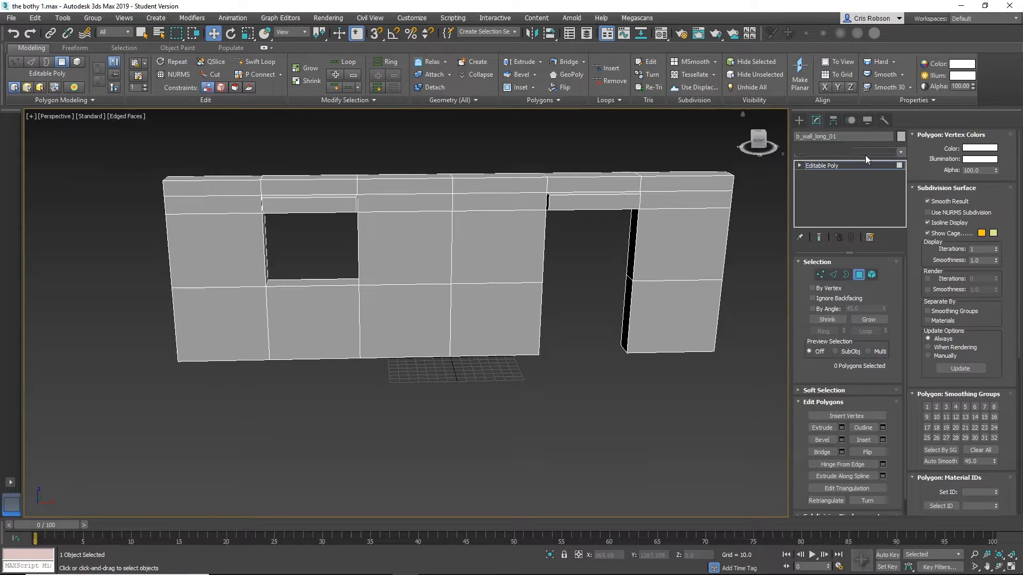
key("u")
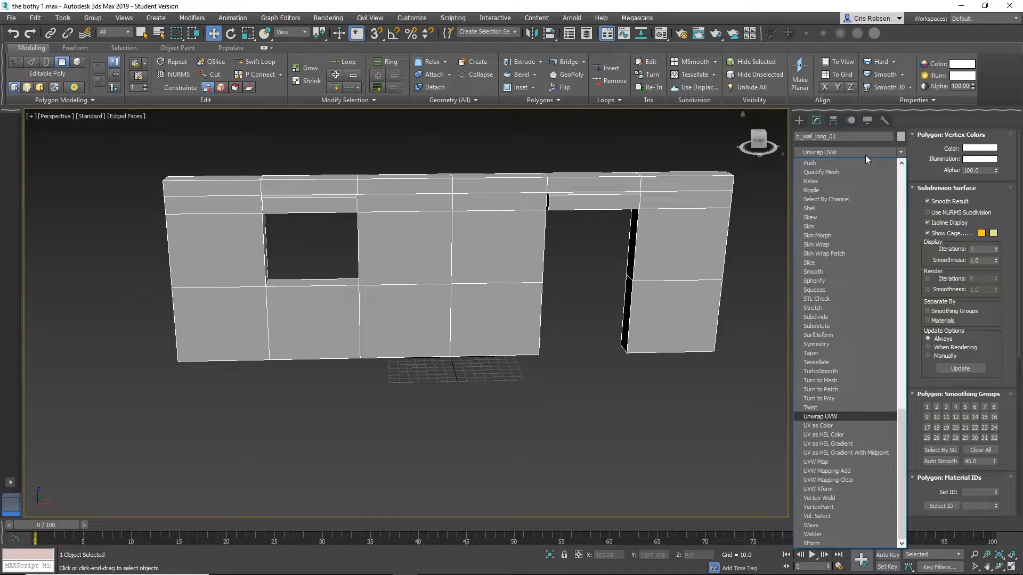
key("Return")
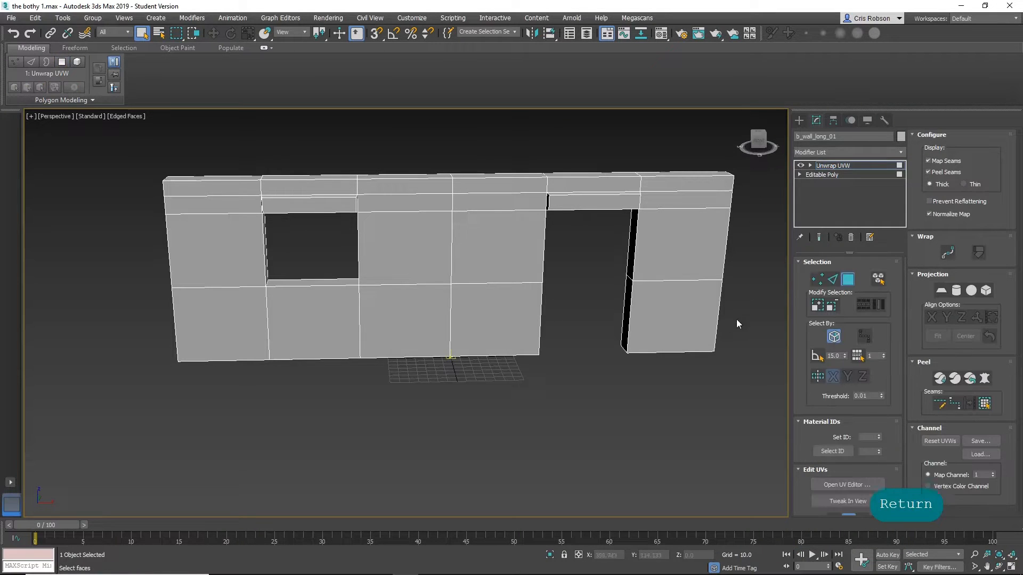
left_click(839, 485)
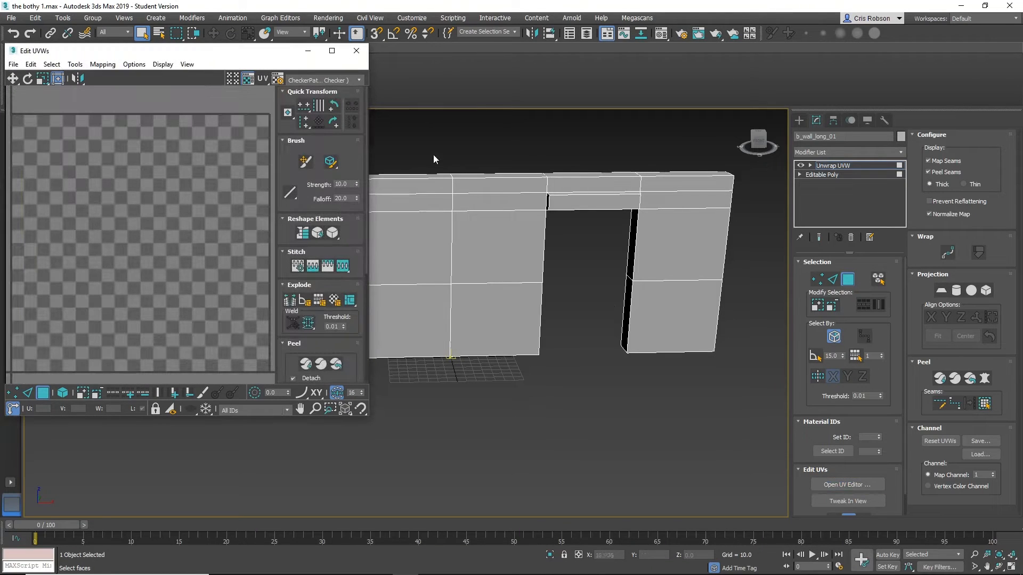
middle_click_drag(483, 174, 590, 219)
scroll(588, 217, "down", 2)
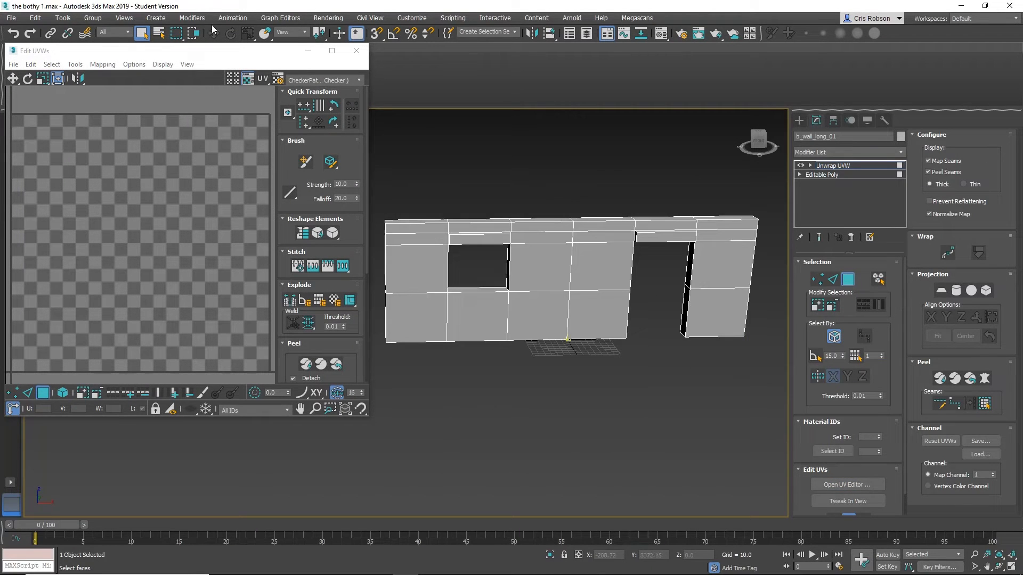
left_click_drag(365, 419, 431, 501)
middle_click_drag(520, 367, 583, 377)
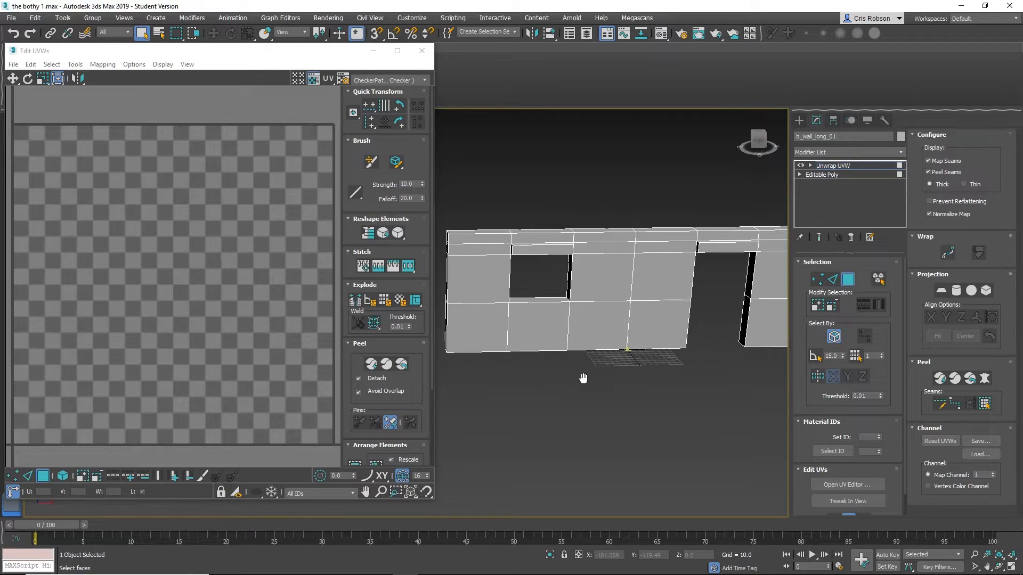
Step: Try to select all of the wall's faces for unwrapping
key("ctrl+a")
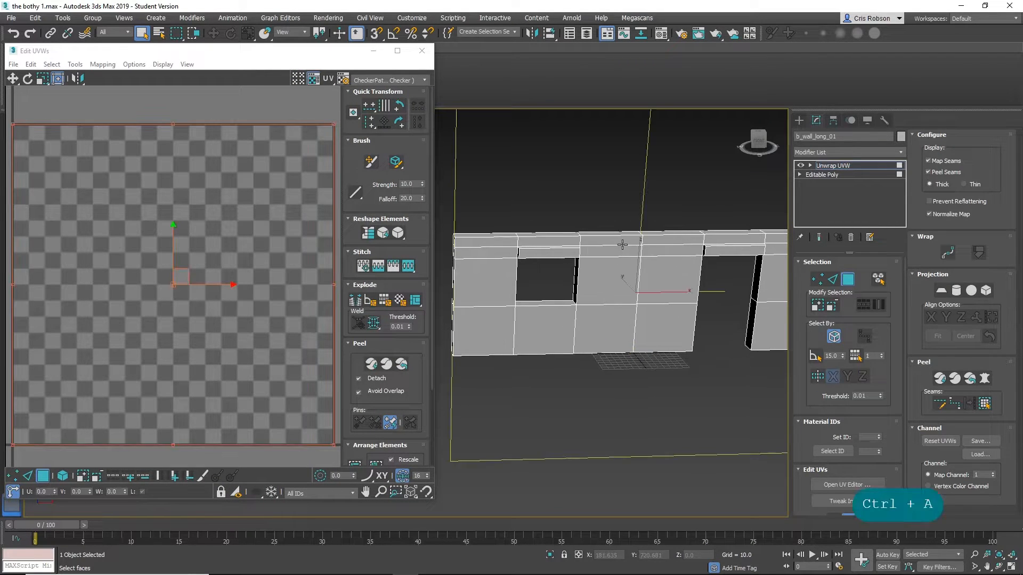
middle_click_drag(622, 245, 639, 291, "alt")
key("ctrl+a")
key("ctrl+a")
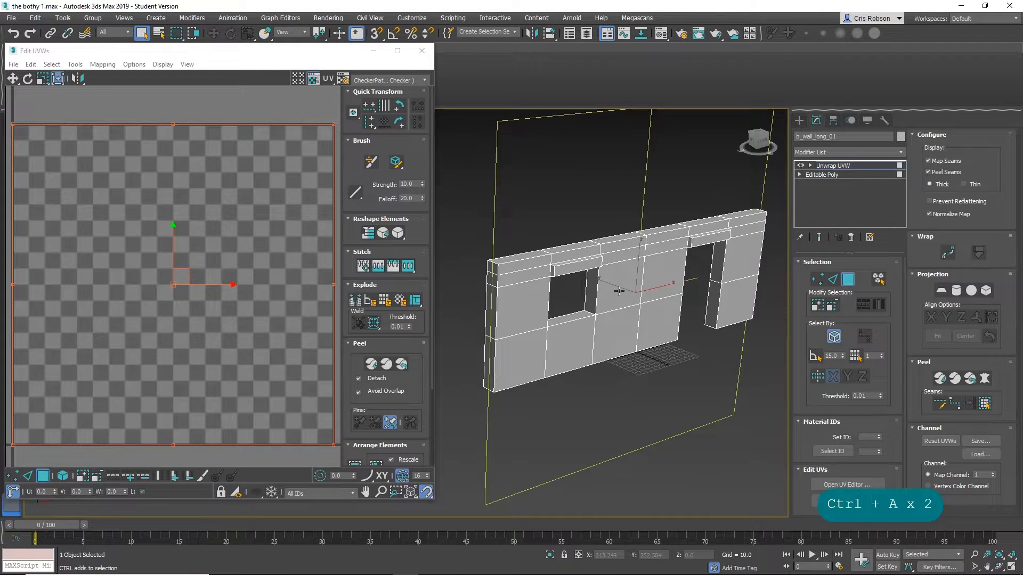
left_click(647, 342)
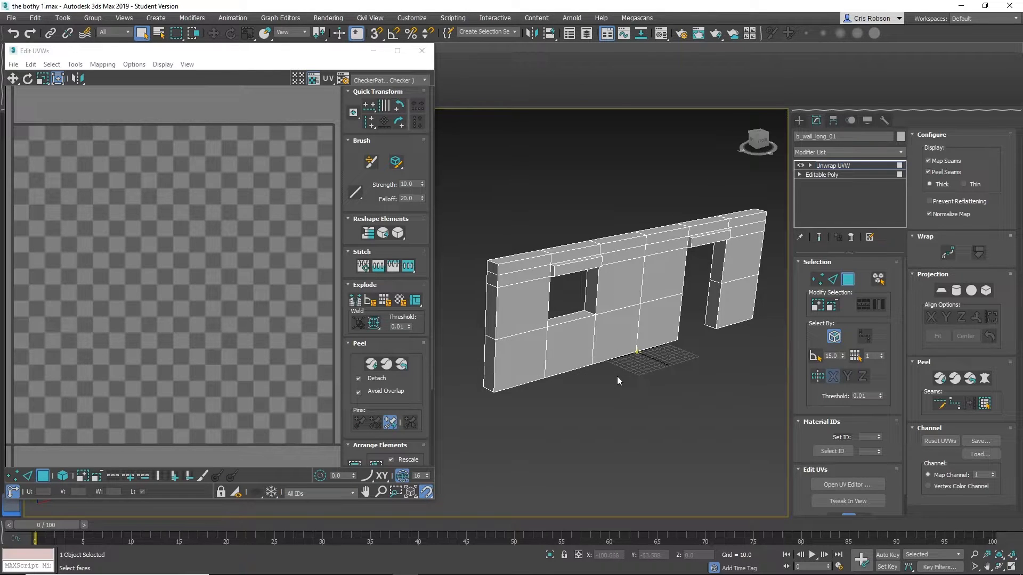
key("ctrl+a")
key("ctrl+a")
key("ctrl+a")
middle_click_drag(578, 256, 528, 255, "alt")
key("ctrl+a")
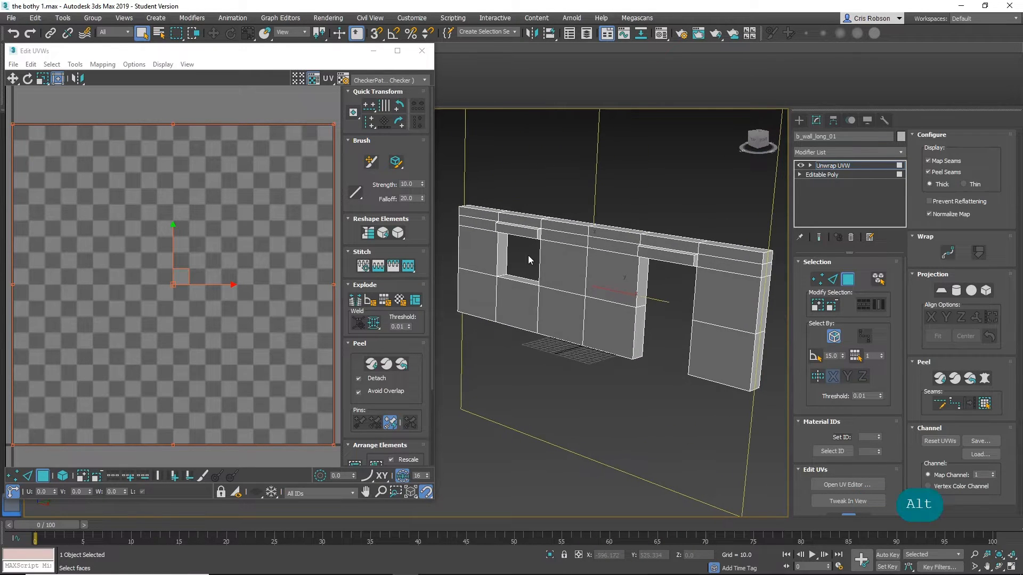
Step: Delete the Unwrap UVW modifier from the wall
key("F5")
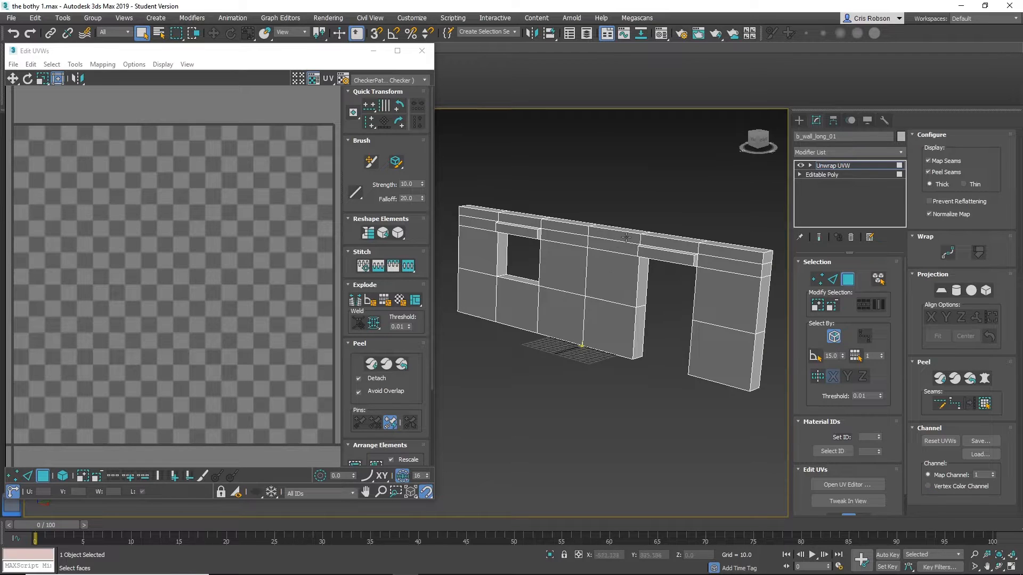
middle_click_drag(570, 282, 618, 280, "alt")
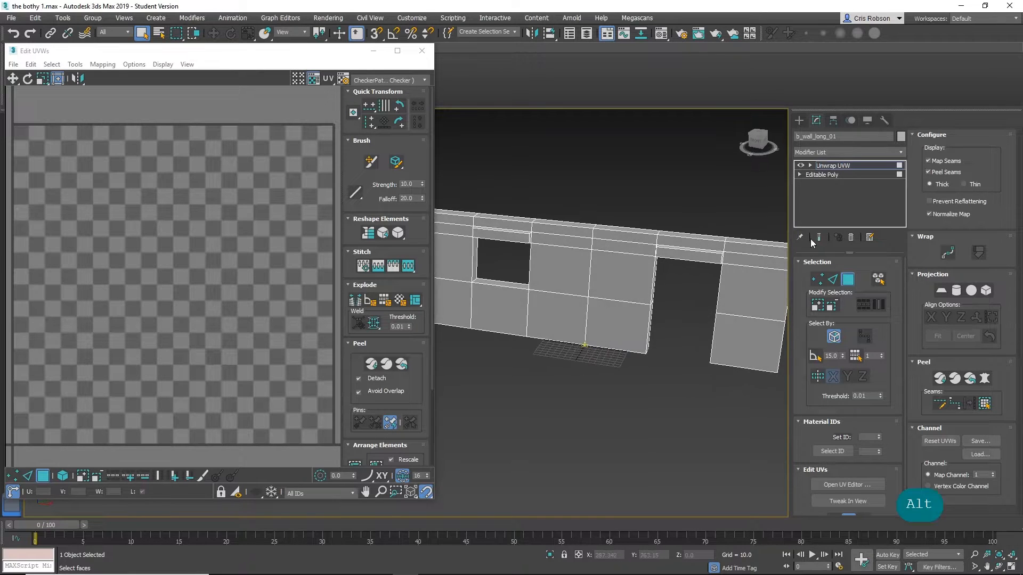
left_click(851, 235)
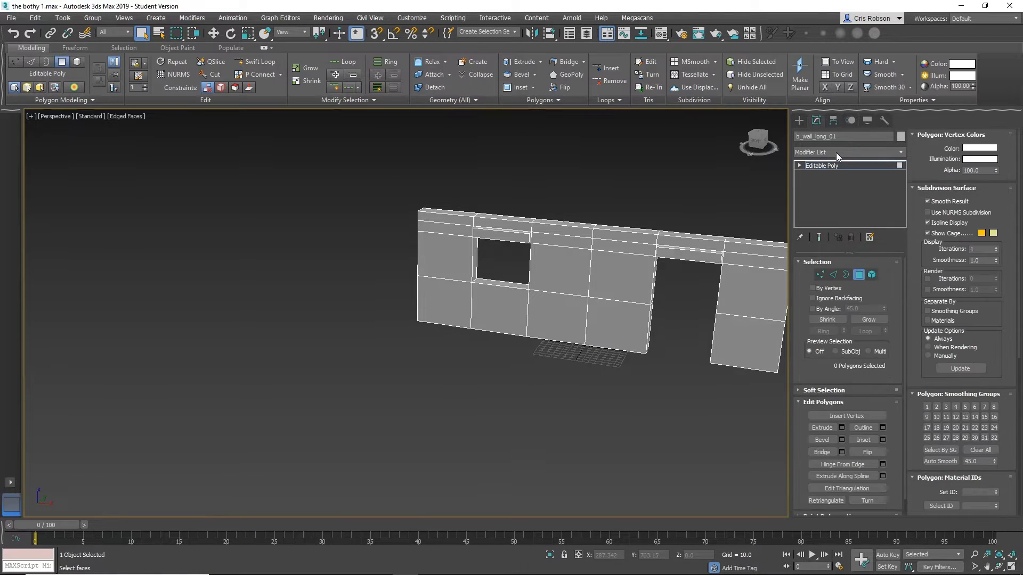
Step: Leave polygon level, apply an Unwrap UVW modifier to the whole wall object, and open its UV editor
left_click(858, 275)
middle_click_drag(493, 318, 525, 305, "alt")
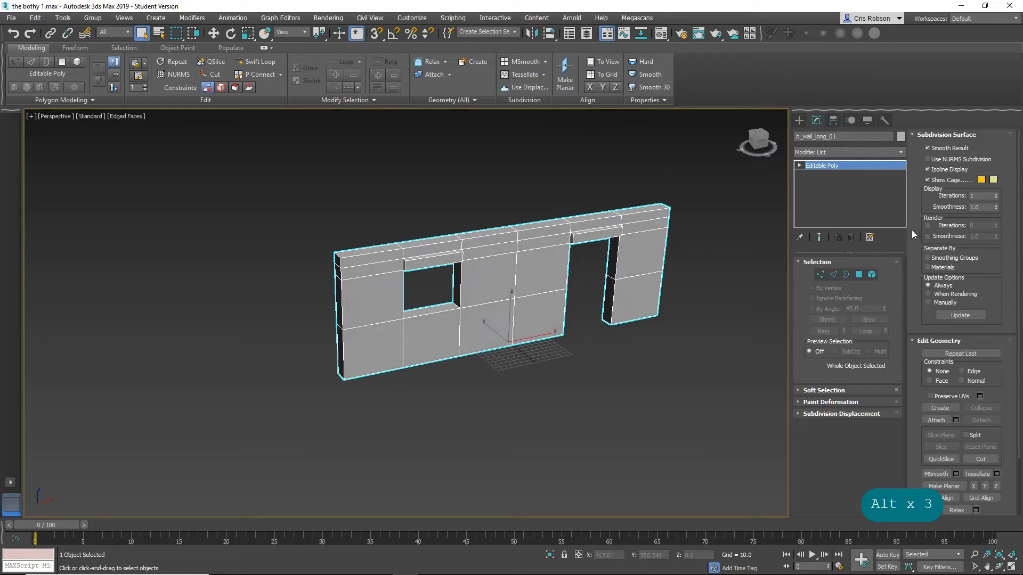
left_click(840, 153)
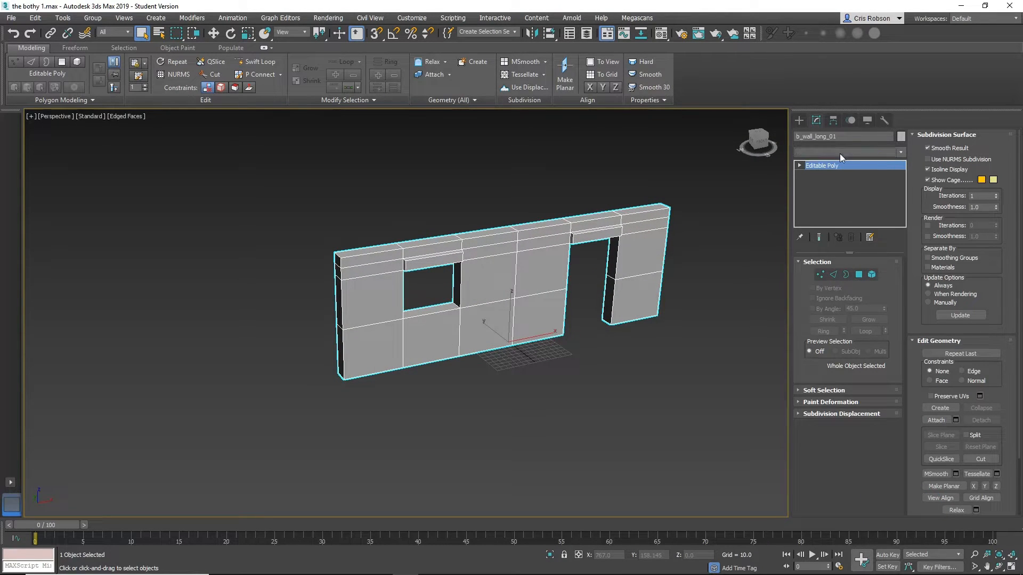
key("u")
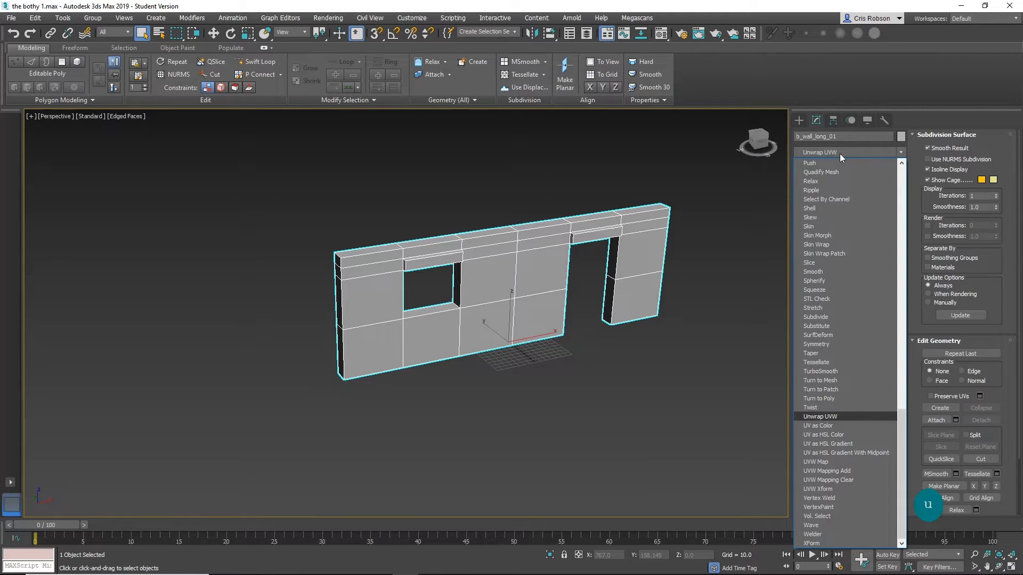
key("Return")
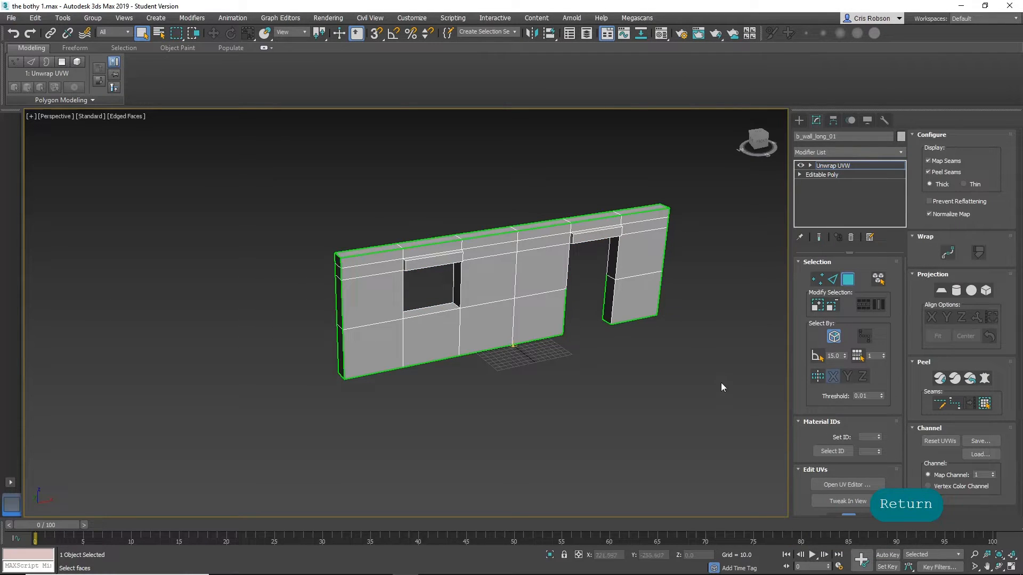
middle_click_drag(720, 382, 630, 378)
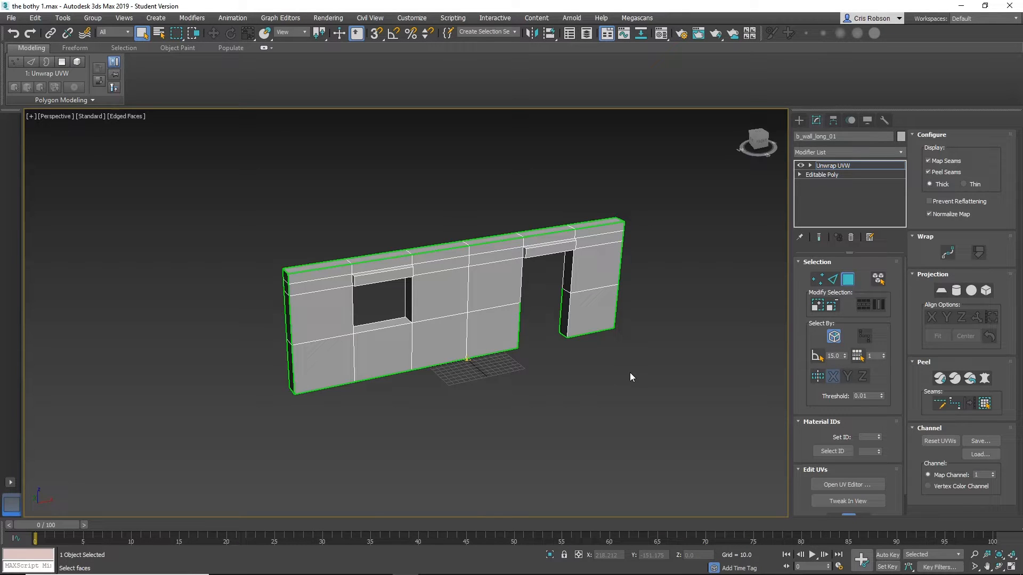
left_click(845, 483)
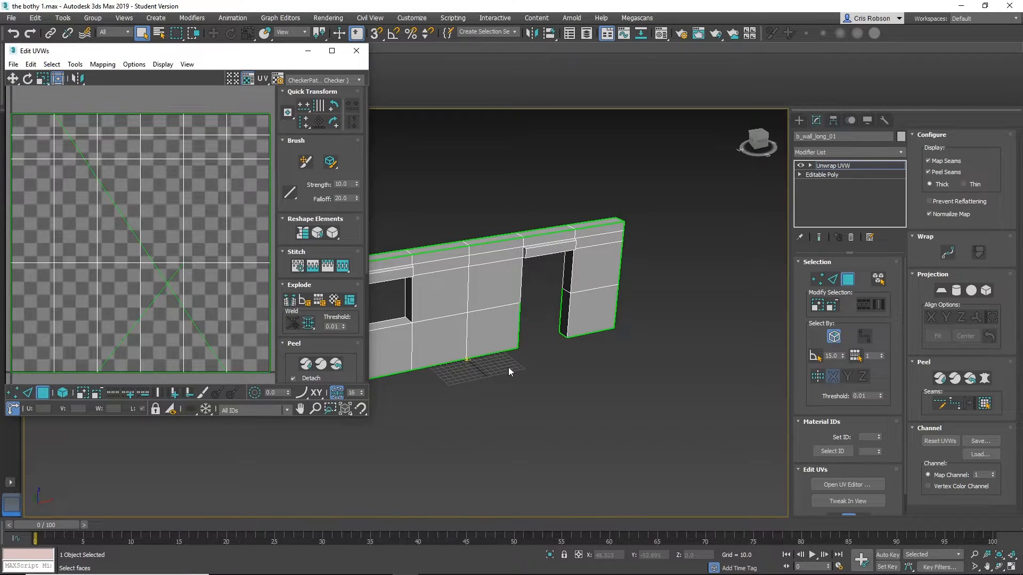
middle_click_drag(509, 366, 615, 391)
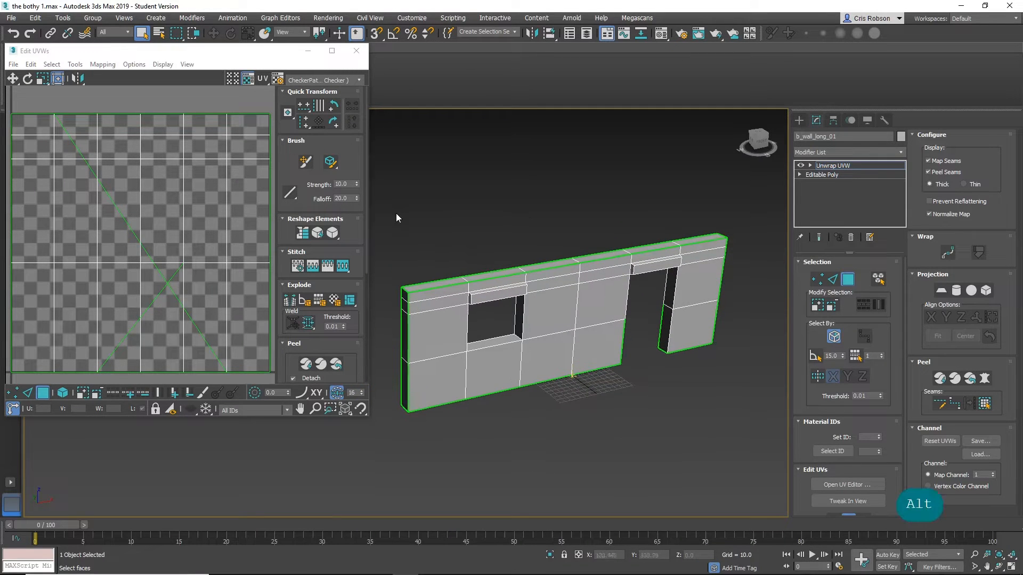
Step: Try Flatten Mapping on a region selection of the wall's faces, with a 45.0 polygon angle threshold and 0.001 spacing
left_click_drag(699, 441, 741, 439)
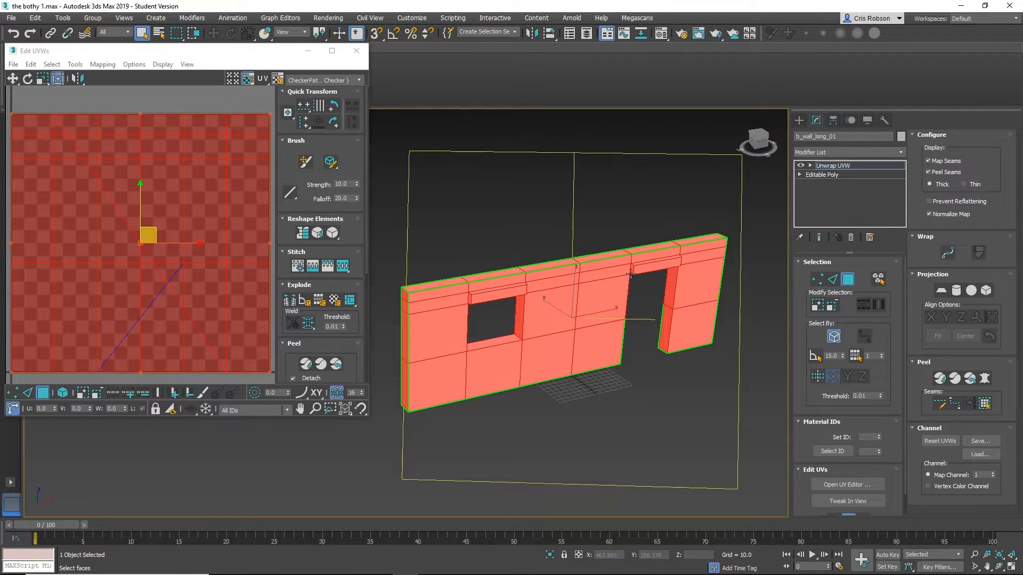
left_click(102, 64)
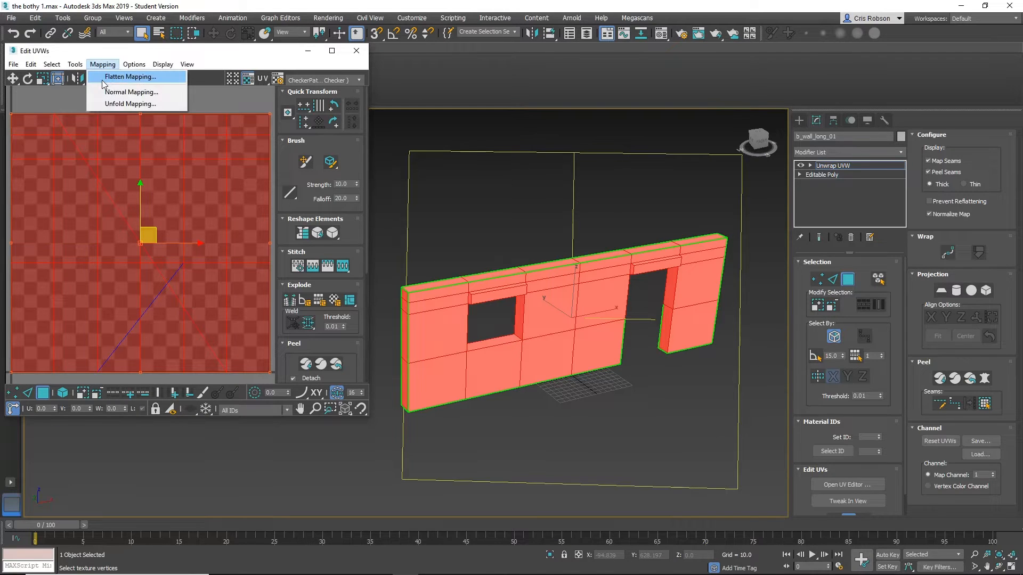
left_click(120, 77)
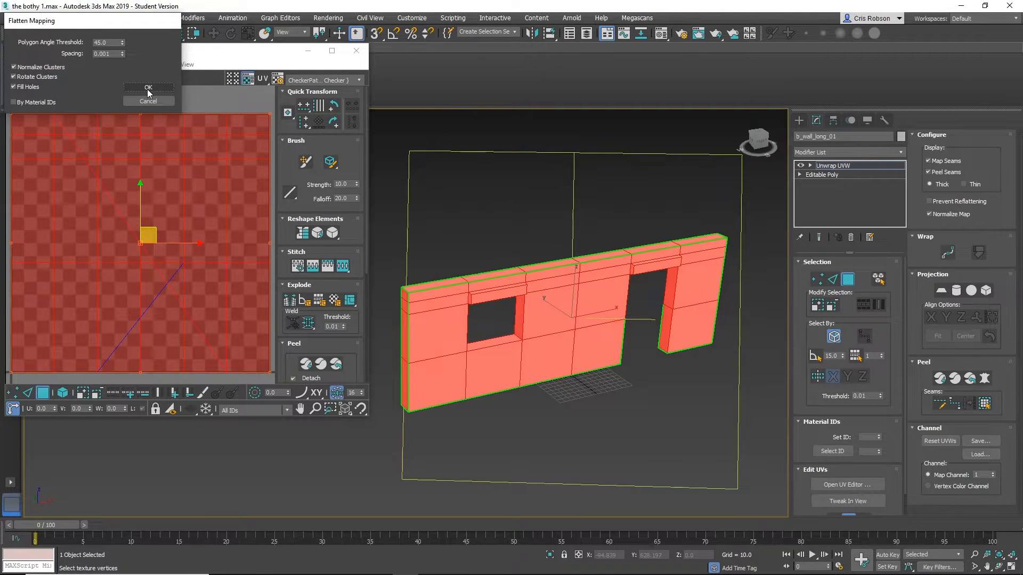
left_click(148, 88)
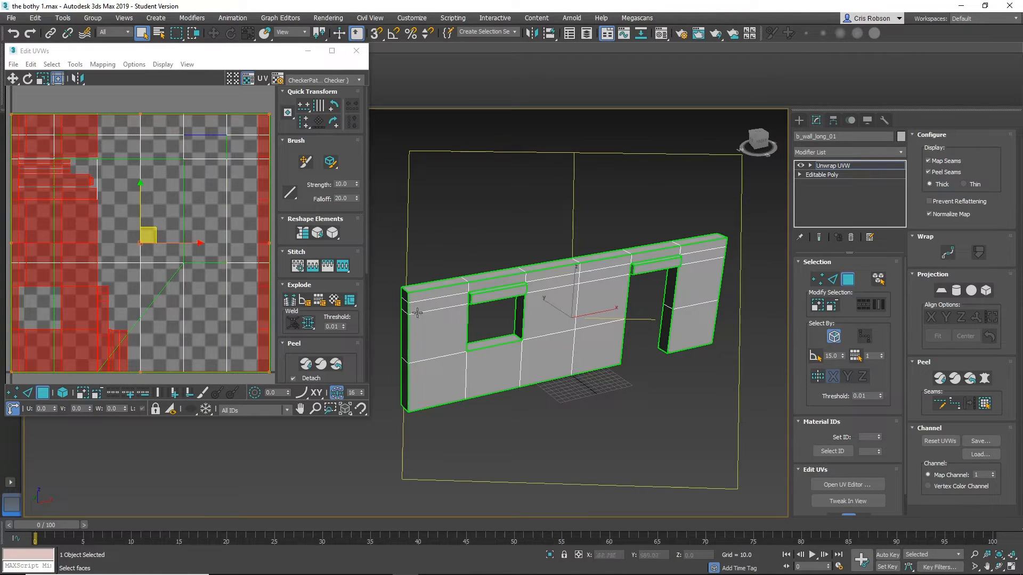
Step: Select every face of the wall, apply Flatten Mapping with a 45.0 angle threshold and 0.001 spacing, and close the UV editor
middle_click_drag(498, 339, 663, 297)
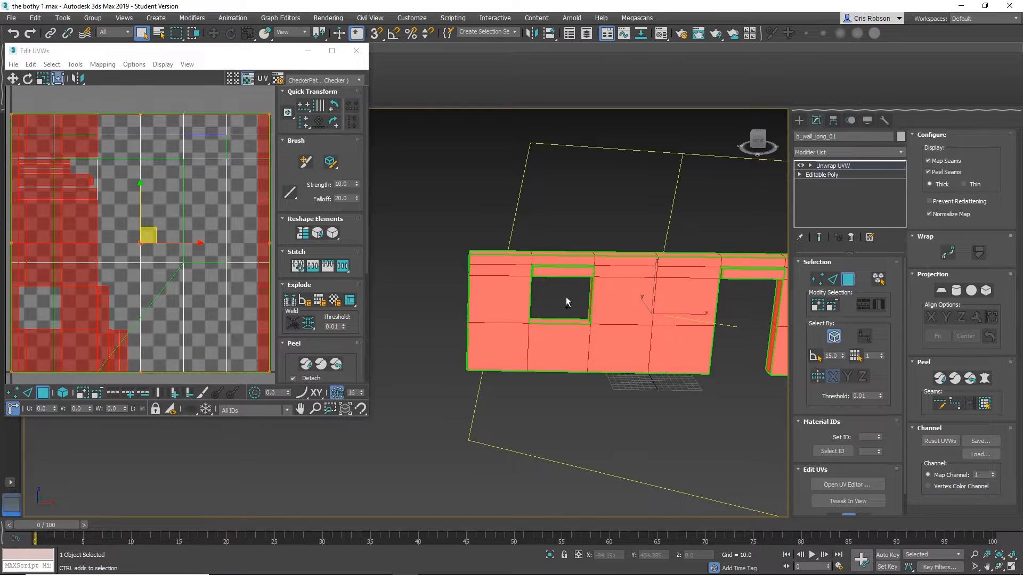
key("ctrl+a")
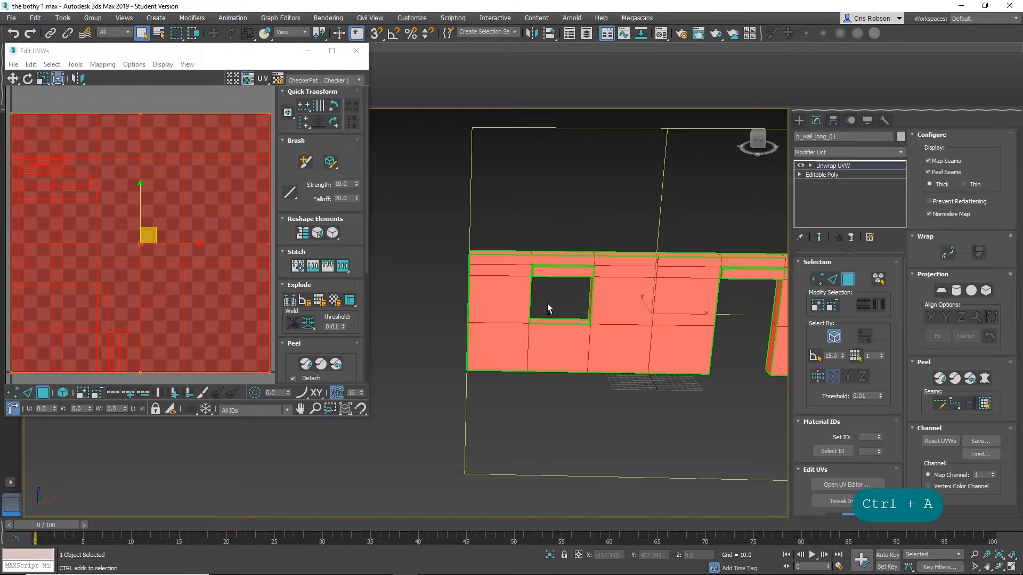
left_click(101, 64)
left_click(106, 75)
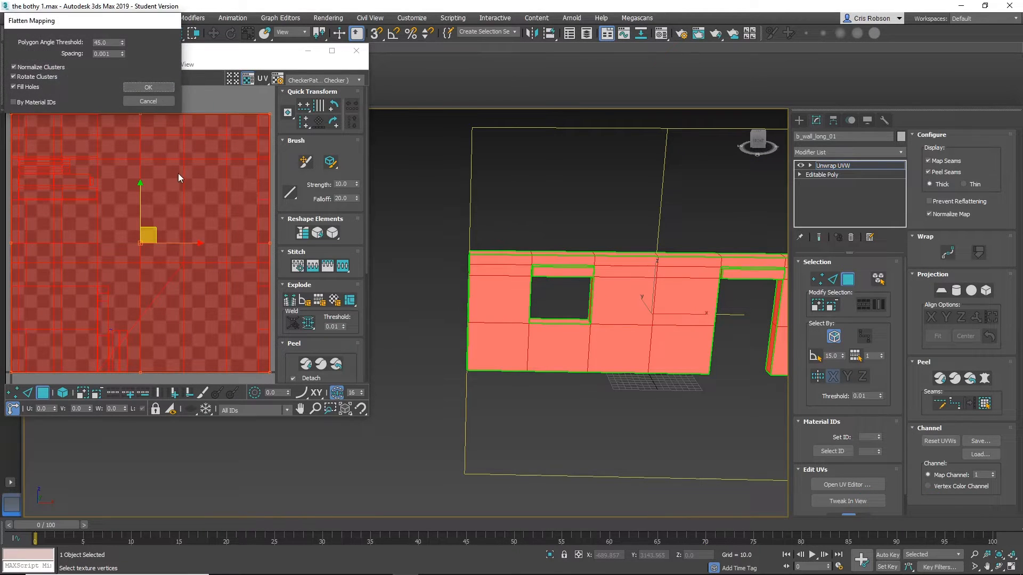
left_click(134, 86)
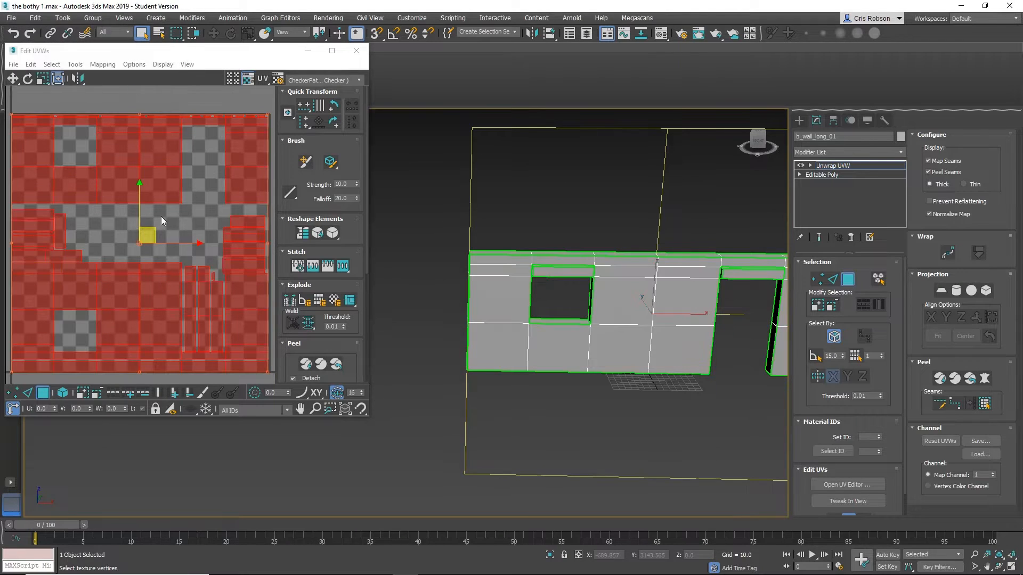
left_click(111, 233)
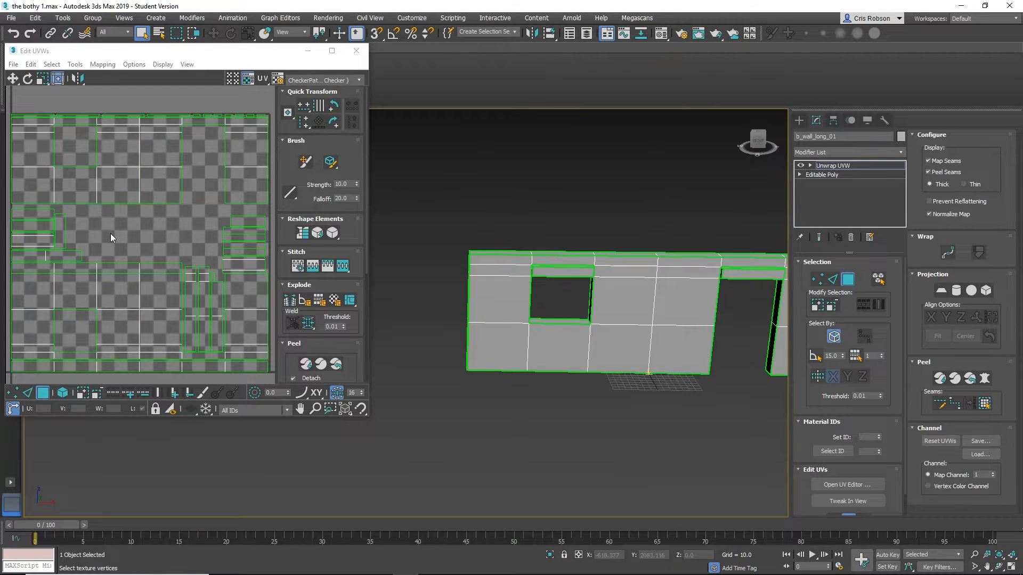
middle_click_drag(410, 309, 424, 303)
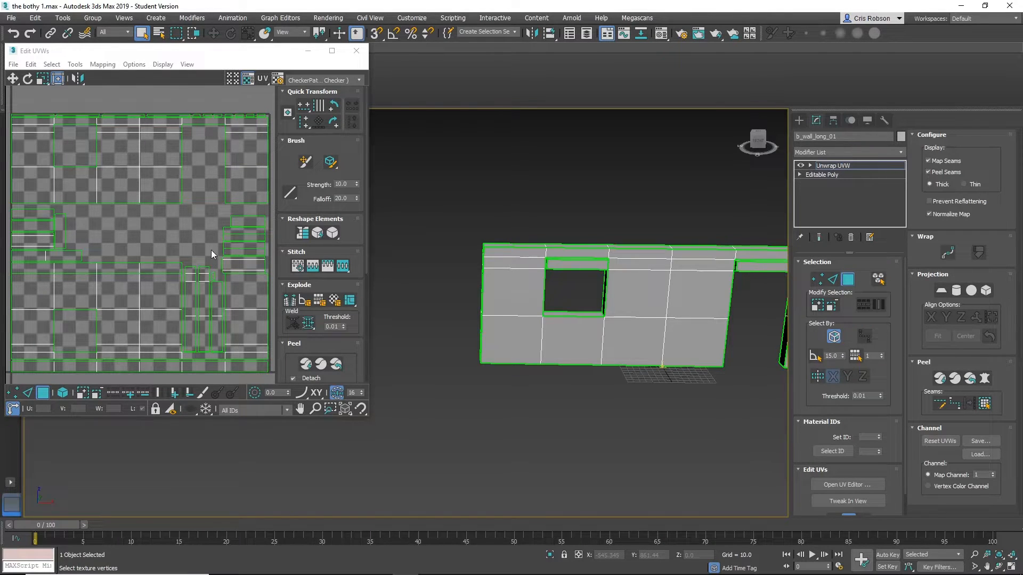
middle_click_drag(500, 328, 407, 338)
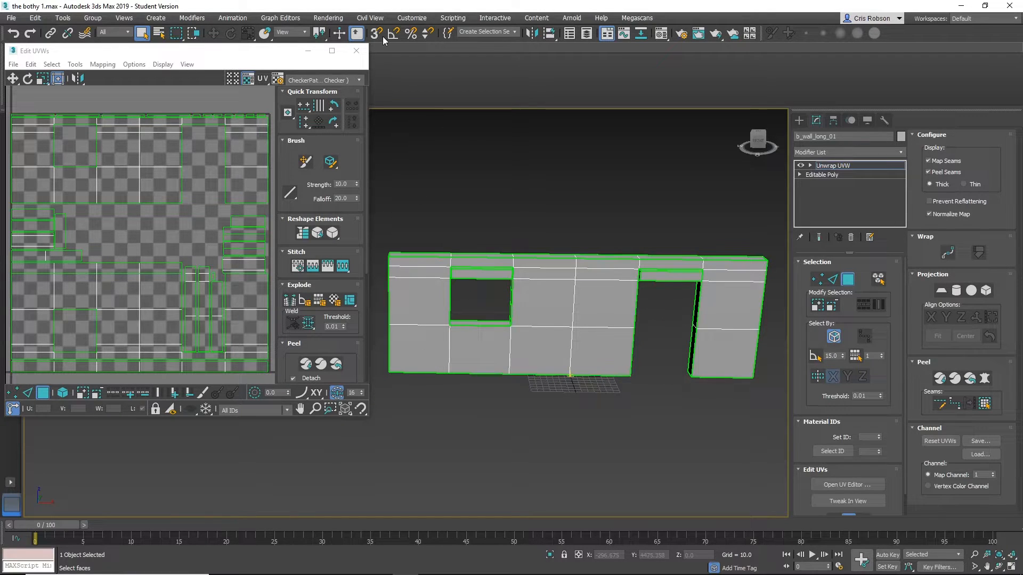
left_click(357, 51)
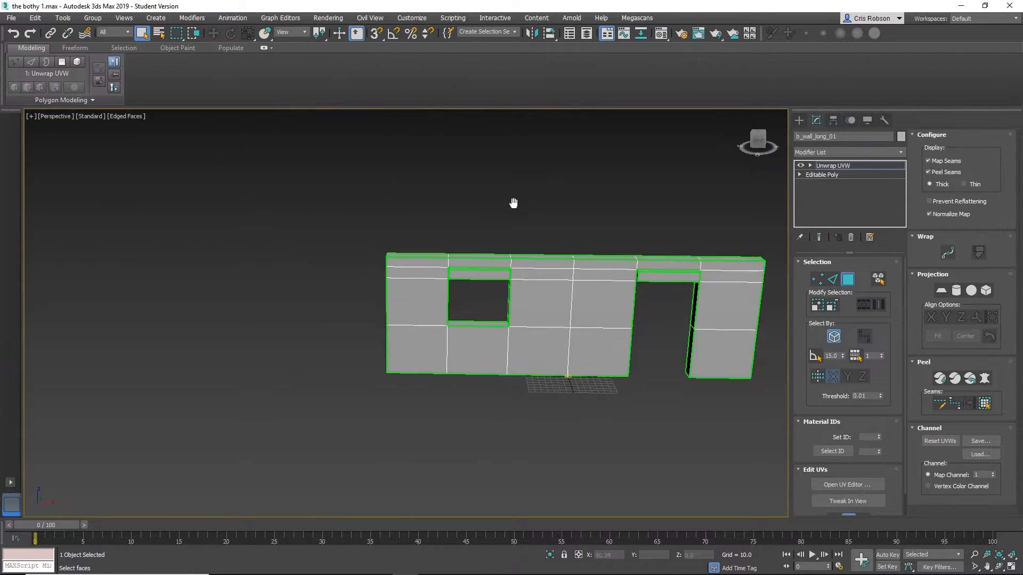
Step: Add an Edit Poly modifier above the Unwrap UVW modifier on the wall
mouse_move(514, 203)
middle_mouse_down()
mouse_move(453, 202)
mouse_move(521, 192)
mouse_move(485, 197)
mouse_move(514, 198)
middle_mouse_up()
left_click(883, 153)
key("e")
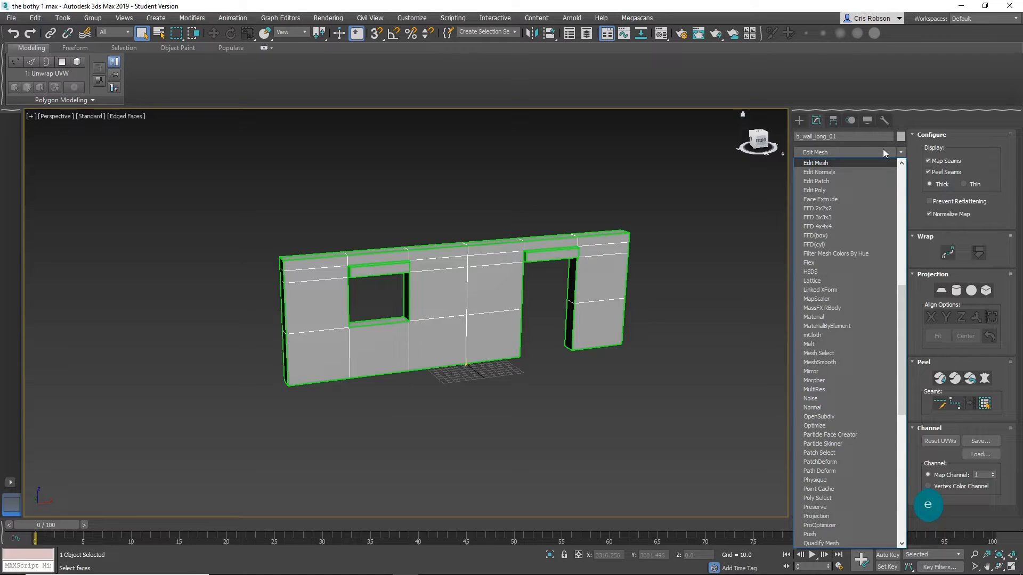
key("u")
key("u")
key("u")
key("u")
key("Return")
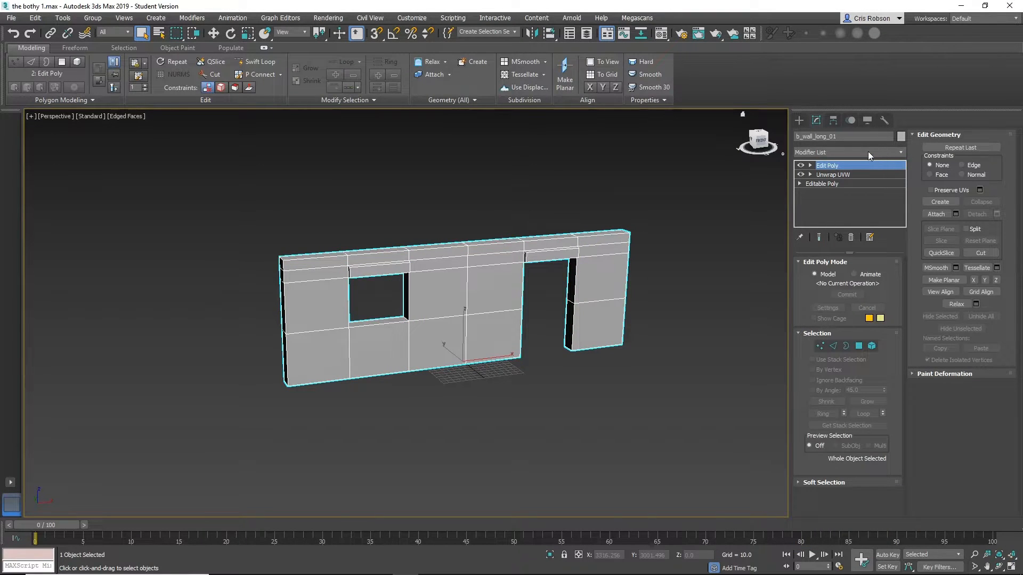
left_click(868, 151)
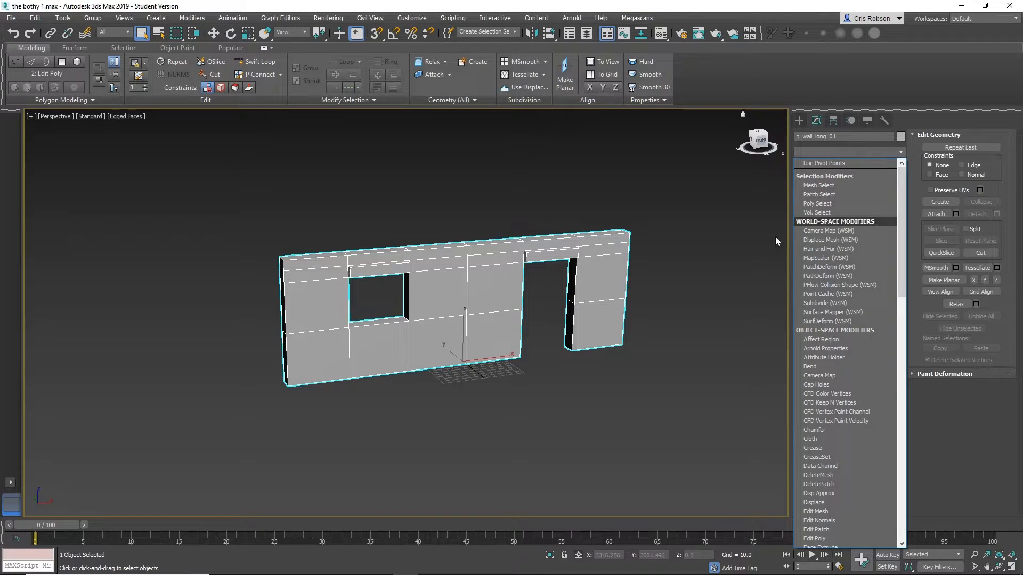
left_click(682, 239)
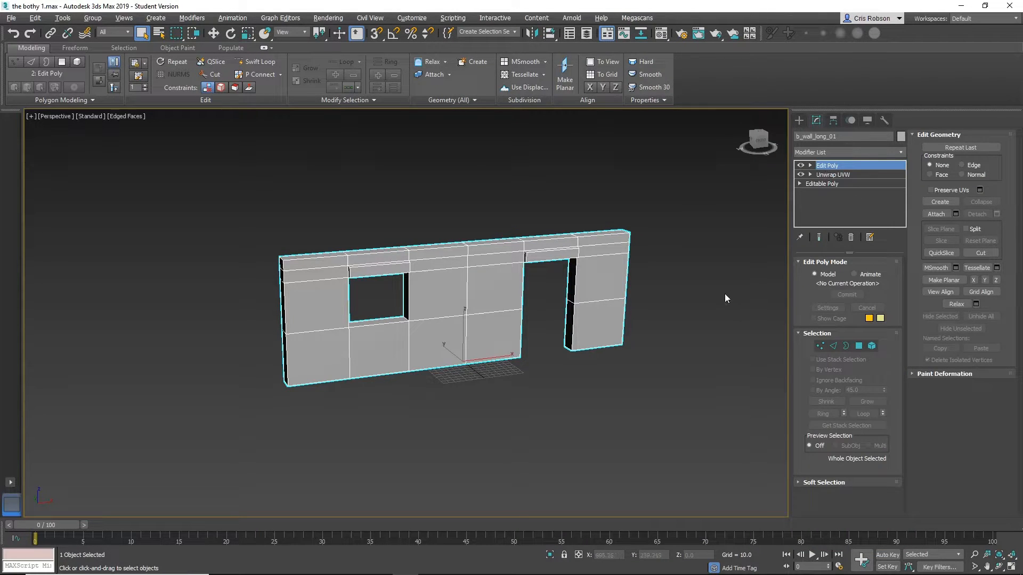
Step: Tessellate the whole wall once to subdivide its faces
middle_click_drag(725, 294, 708, 294, "alt")
middle_click_drag(647, 323, 647, 293)
middle_click_drag(714, 296, 676, 294)
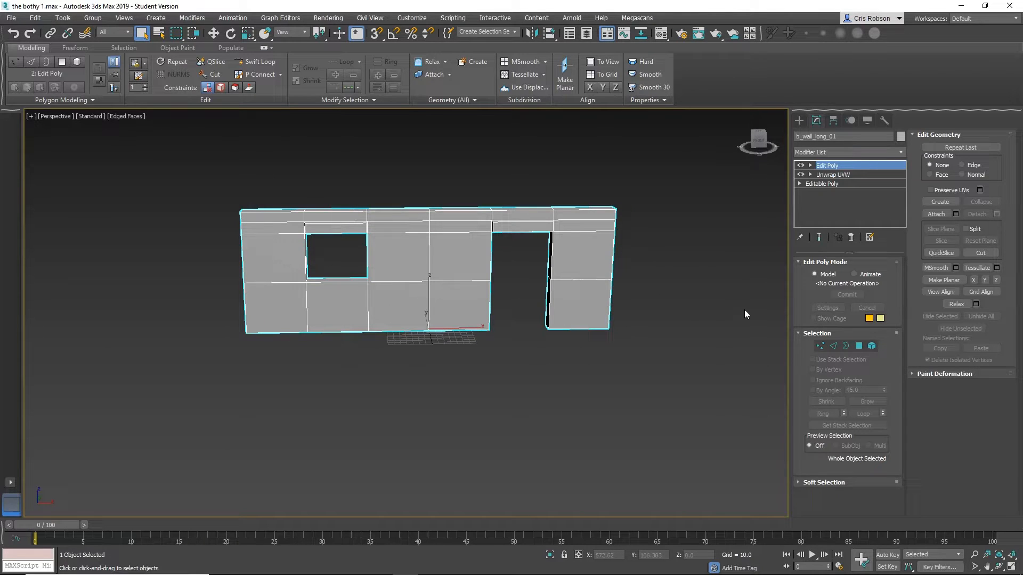
middle_click_drag(692, 298, 695, 304, "alt")
middle_click_drag(598, 268, 616, 285)
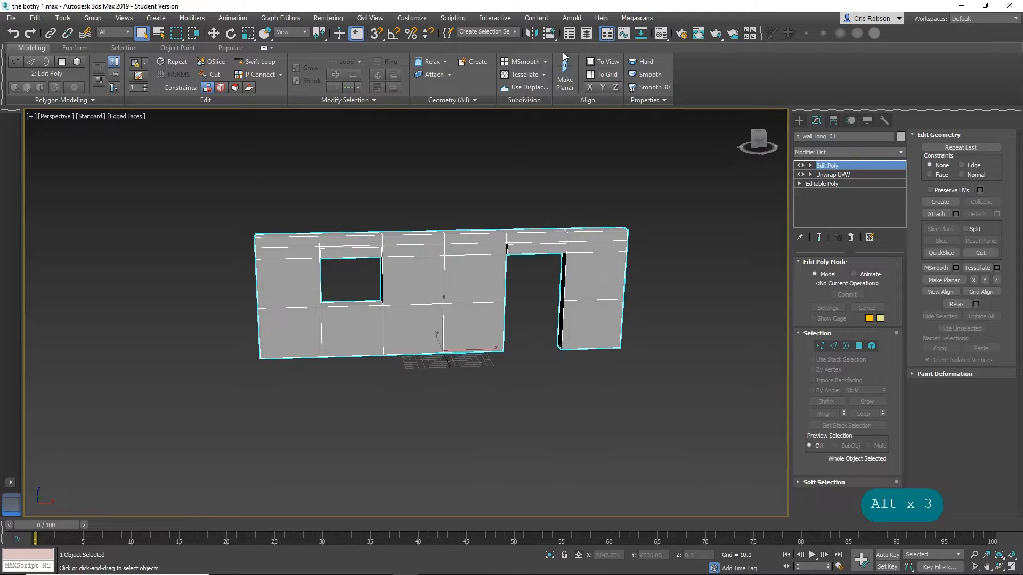
left_click(521, 75)
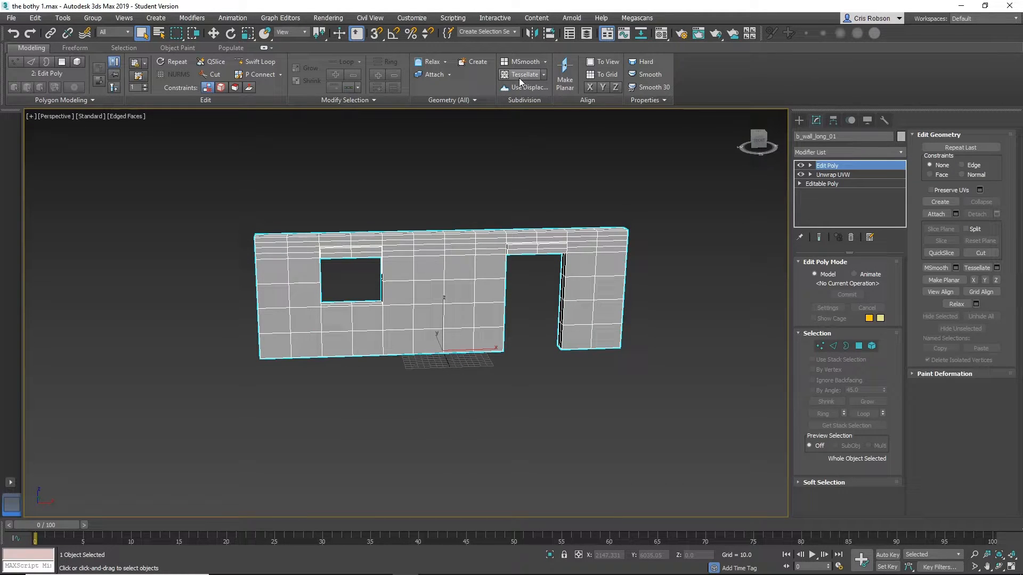
Step: At polygon level, select all wall faces below the lintel band, tessellate them once more, and clear the selection
middle_click_drag(692, 427, 644, 294, "alt")
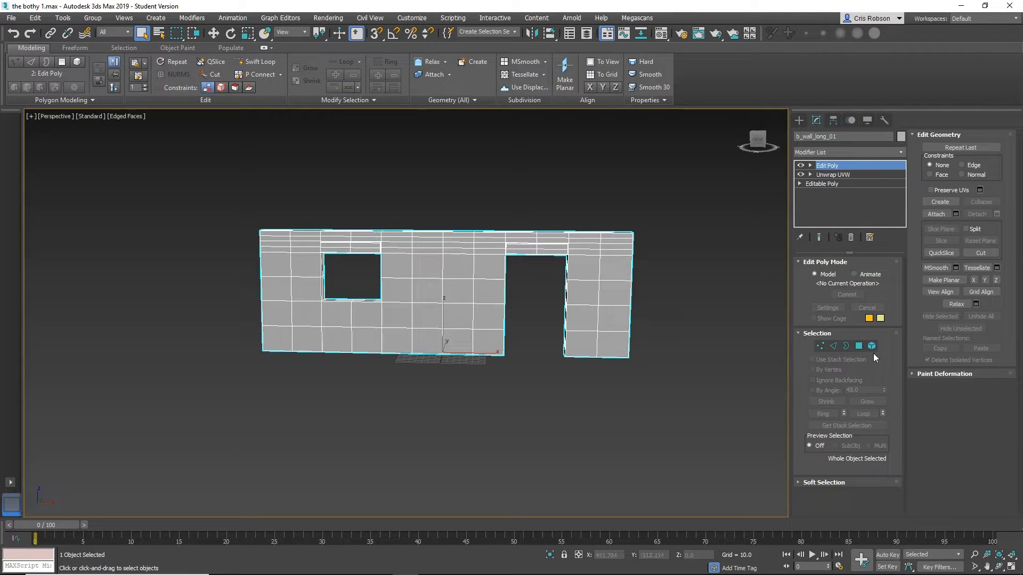
left_click(858, 346)
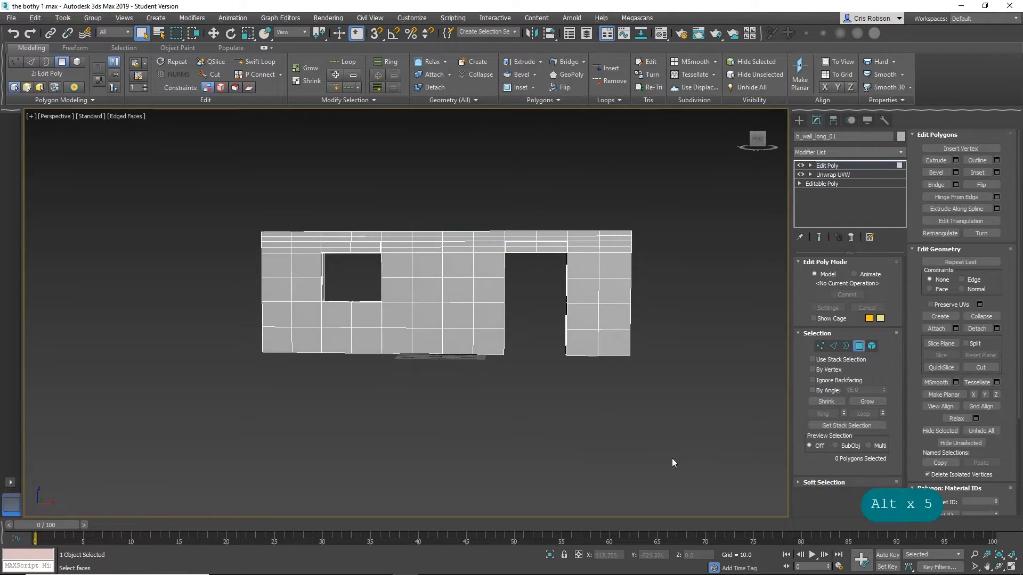
left_click_drag(686, 469, 246, 260, "alt")
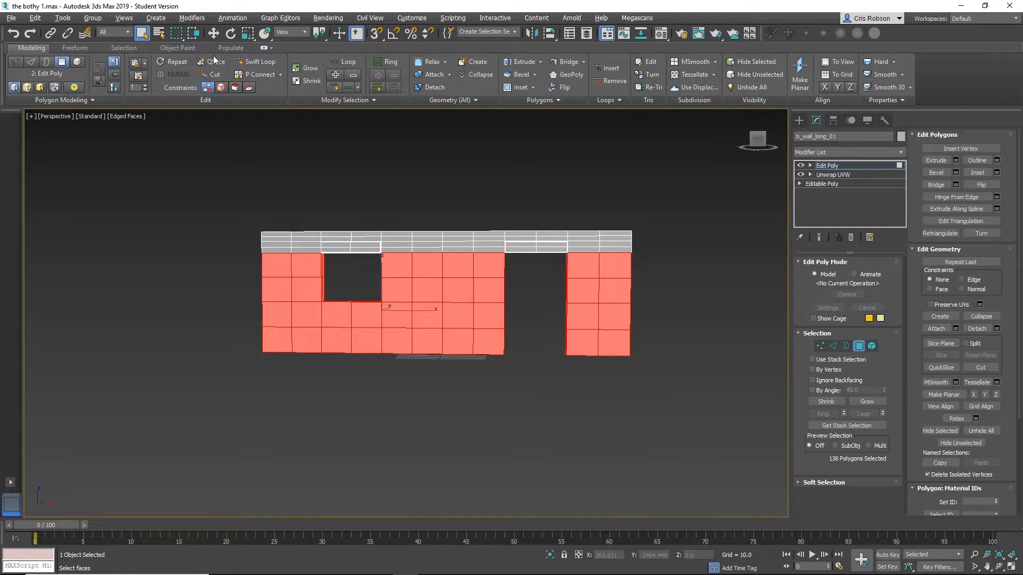
middle_click_drag(287, 119, 299, 126, "alt")
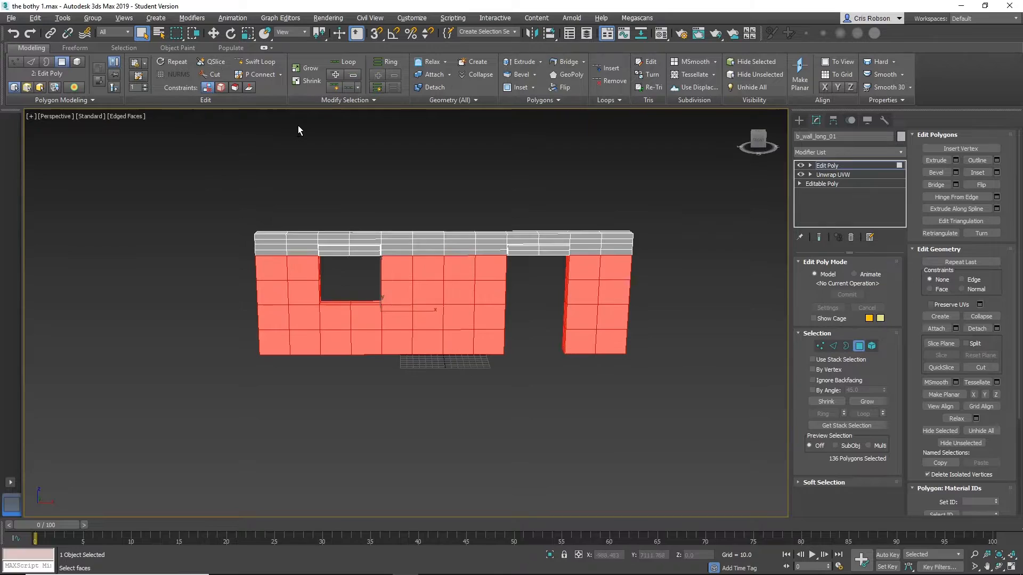
left_click(688, 77)
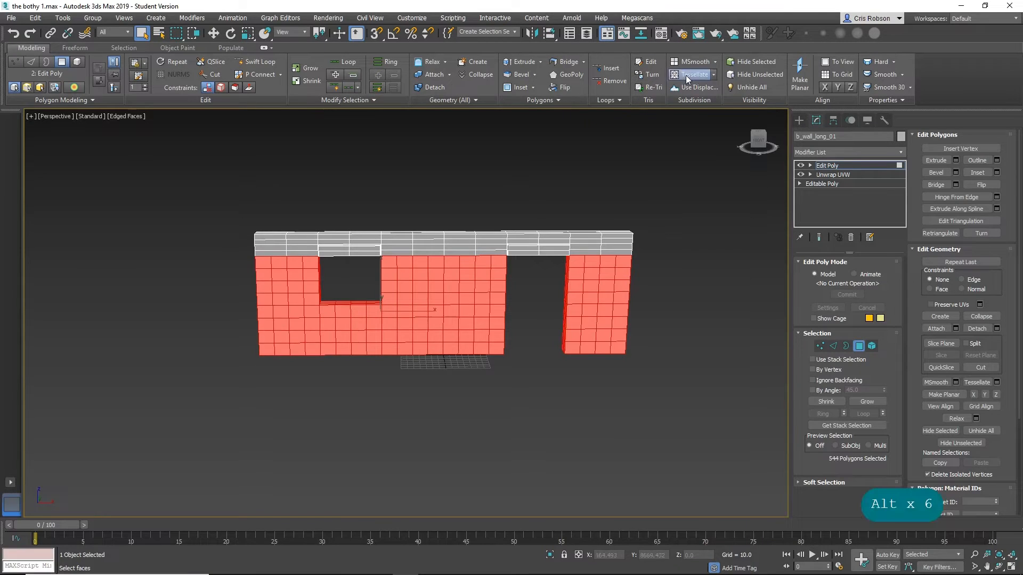
left_click(165, 369)
Step: Examine the tessellated mesh around the window, especially where the denser lower faces meet the lintel band
mouse_move(219, 369)
middle_mouse_down("alt")
mouse_move(213, 348)
mouse_move(227, 368)
mouse_move(358, 369)
mouse_move(227, 374)
middle_mouse_up("alt")
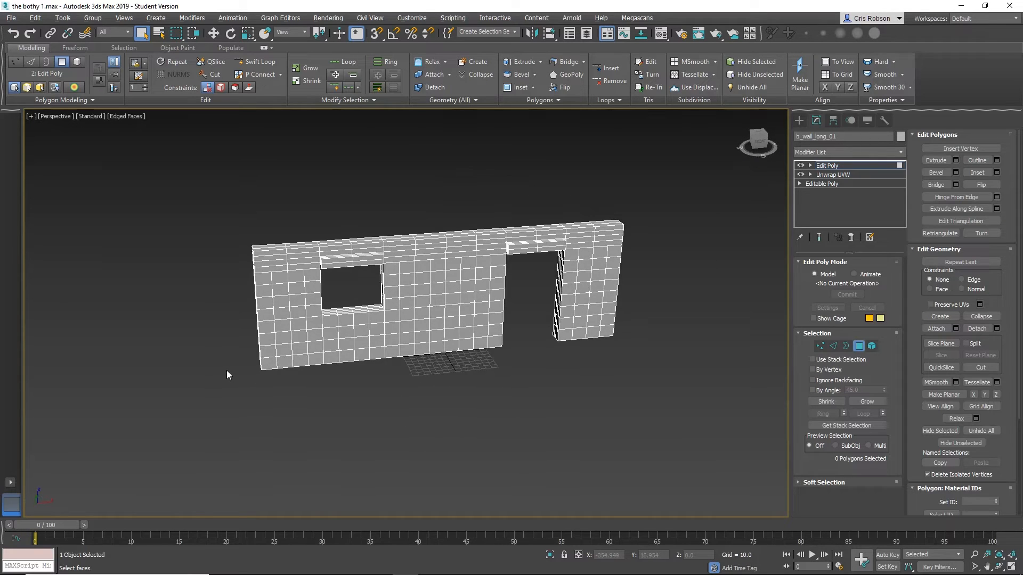
scroll(267, 313, "up", 5)
scroll(273, 297, "down", 2)
middle_click_drag(293, 264, 290, 304)
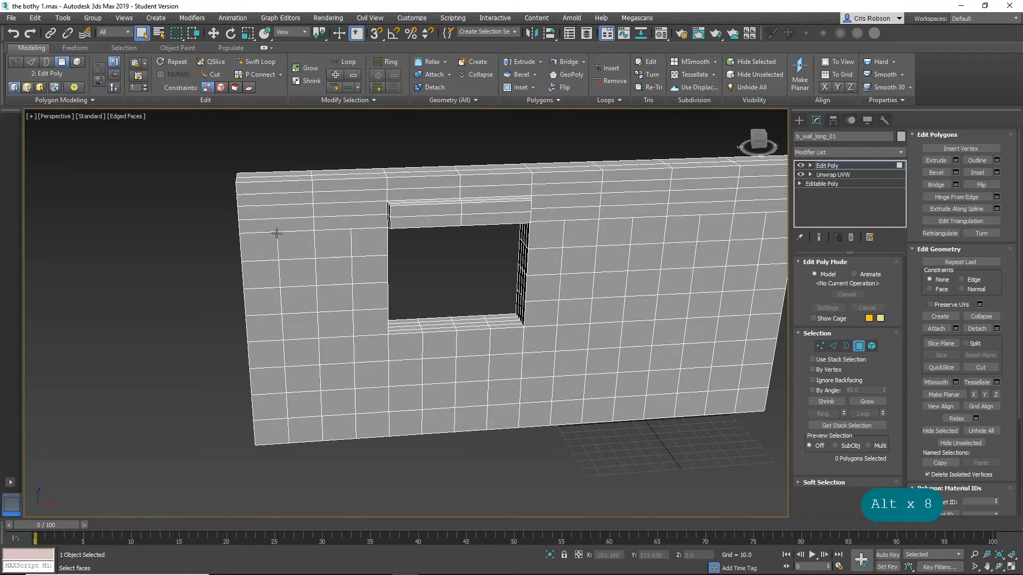
middle_click_drag(276, 231, 301, 273, "alt")
scroll(274, 236, "up", 3)
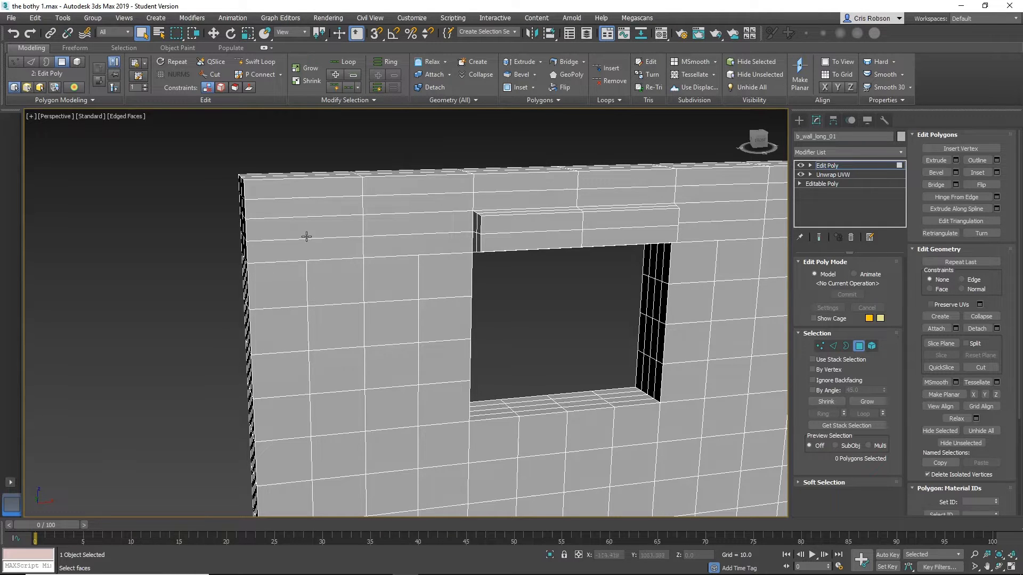
middle_click_drag(307, 236, 304, 240, "alt")
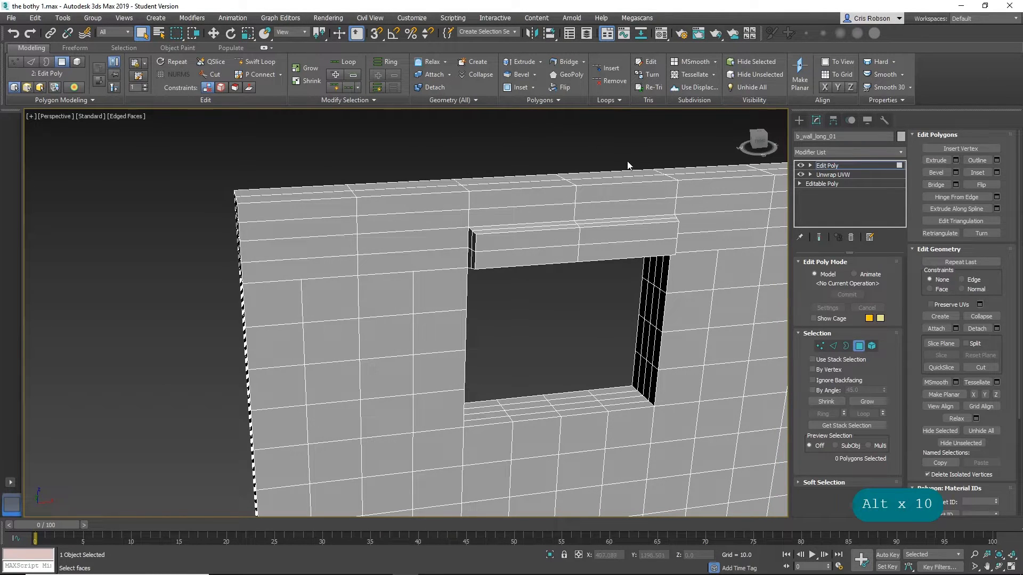
middle_click_drag(608, 267, 498, 255, "alt")
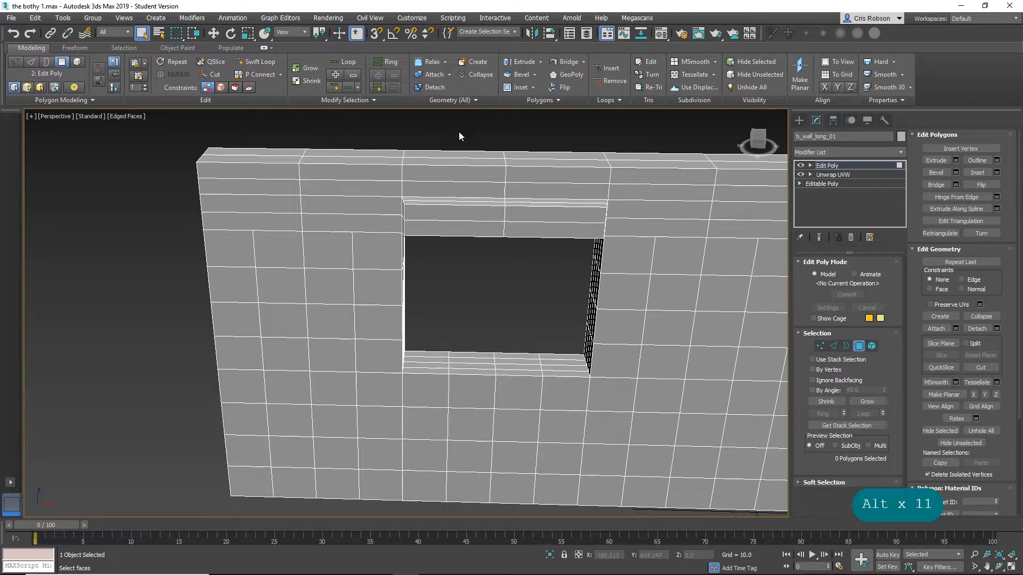
Step: At edge level, connect the horizontal edges of both wall segments above the window to add a vertical division to each
left_click_drag(468, 261, 468, 261)
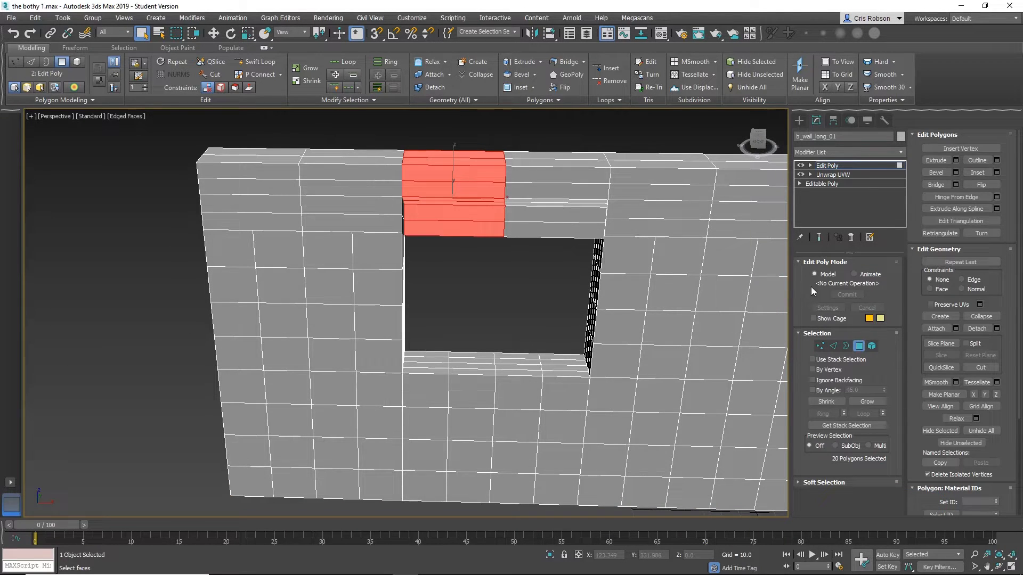
left_click(834, 349)
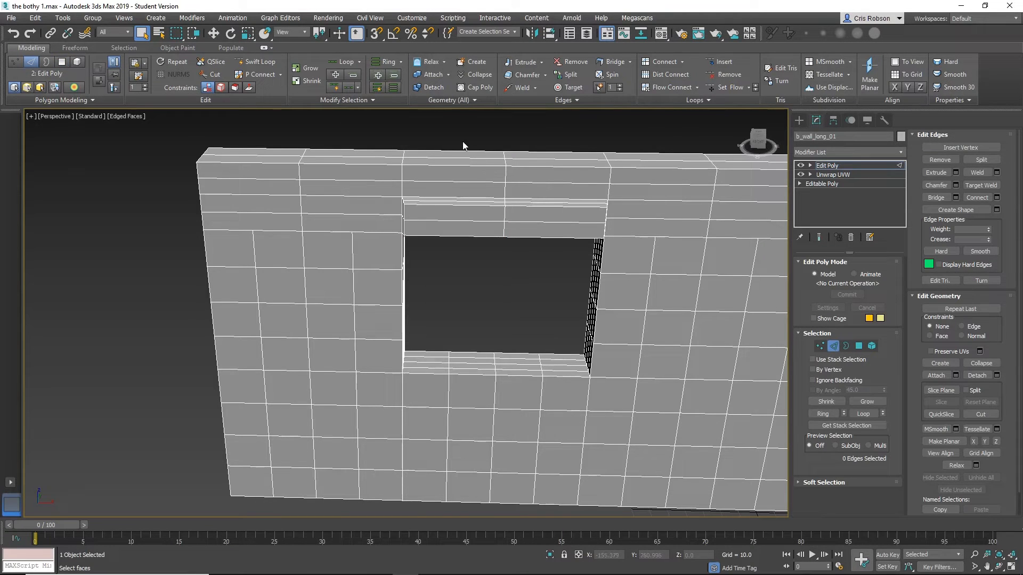
left_click_drag(456, 165, 462, 255)
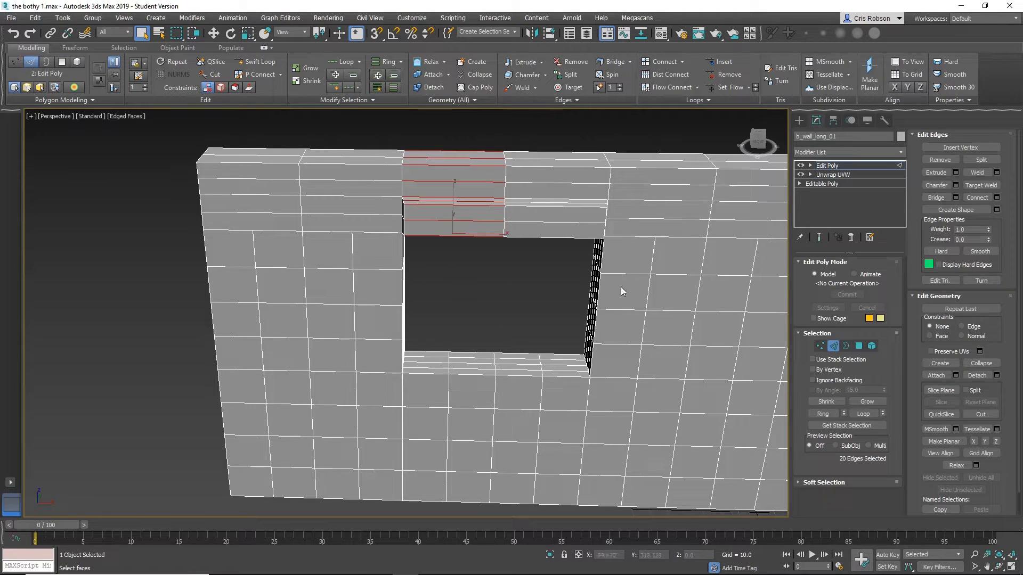
left_click(974, 197)
left_click_drag(553, 254, 553, 254)
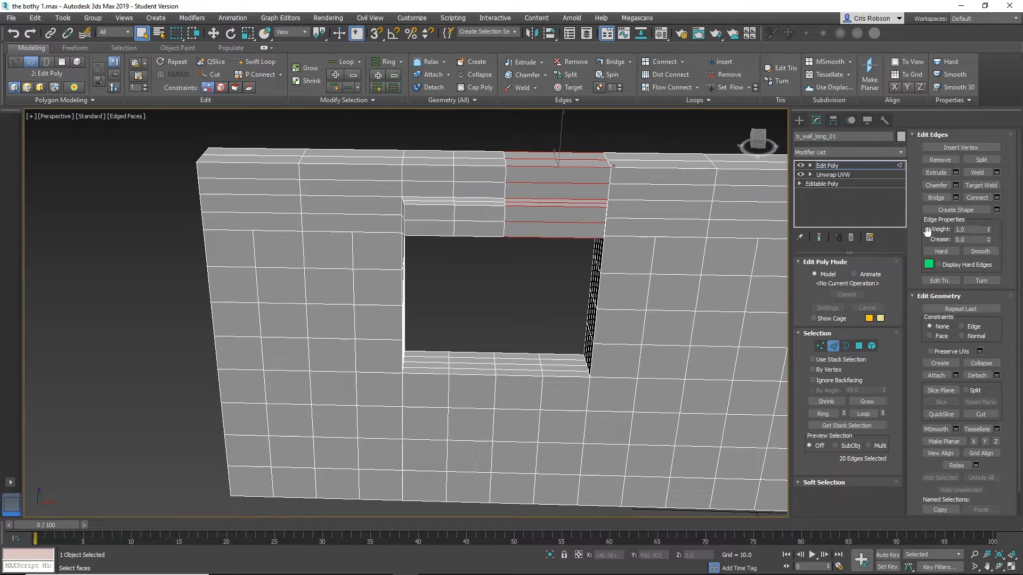
left_click(974, 197)
Step: Select the horizontal edges of the undivided top-band segments from the window-side end of the wall past the window towards the door
middle_click_drag(192, 198, 222, 152, "alt")
left_click_drag(235, 211, 235, 213)
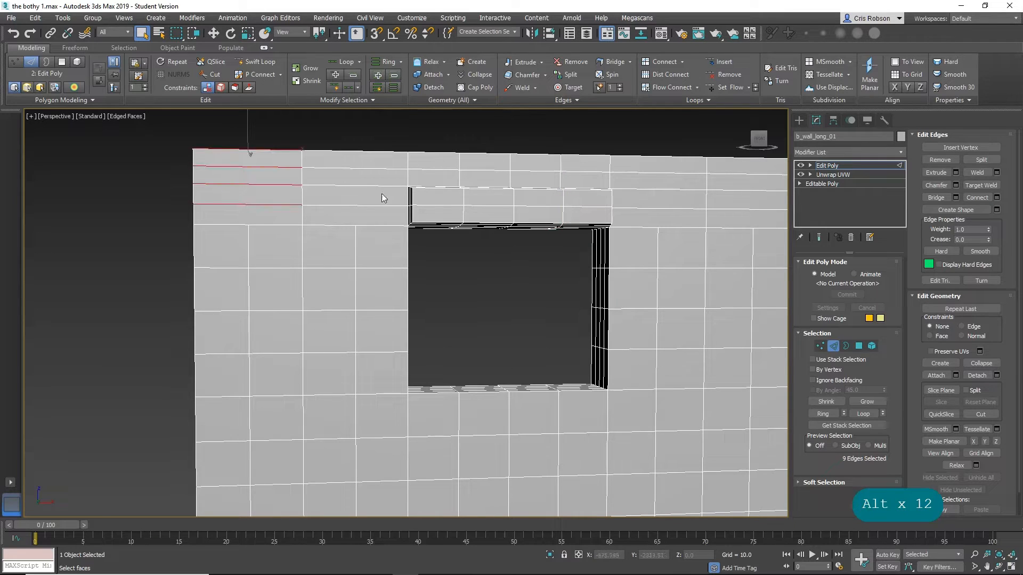
left_click_drag(353, 215, 357, 210, "ctrl")
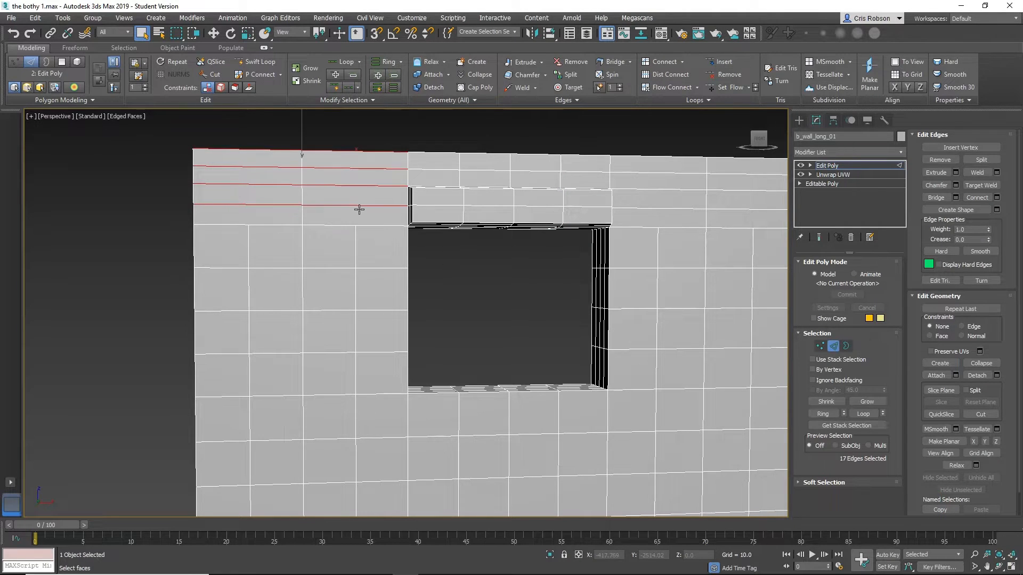
middle_click_drag(359, 210, 457, 244, "alt")
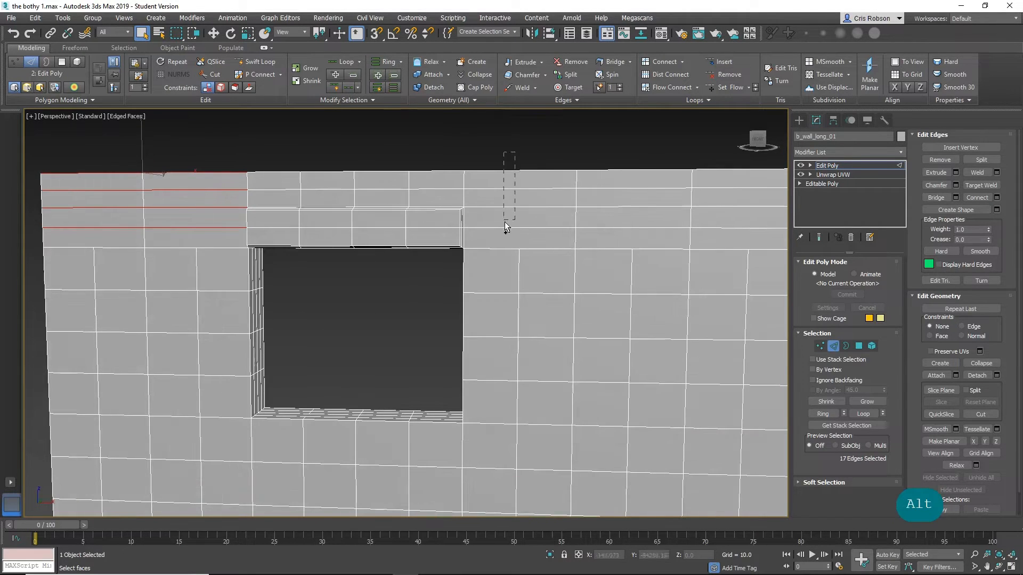
left_click_drag(507, 235, 507, 235, "ctrl")
middle_click_drag(507, 235, 536, 154, "alt")
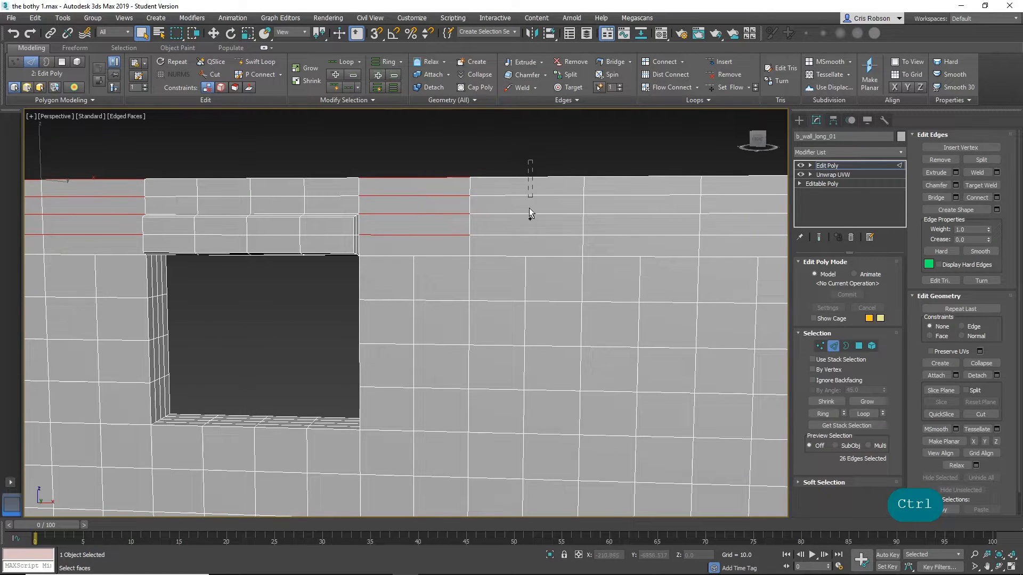
left_click_drag(530, 213, 535, 251, "ctrl")
middle_click_drag(596, 245, 542, 156, "alt")
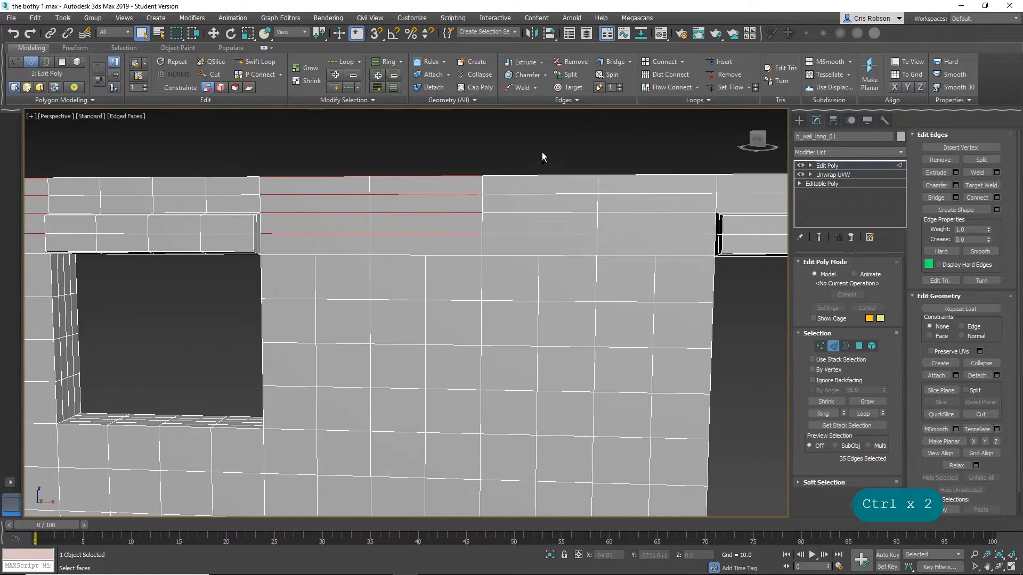
left_click_drag(539, 239, 539, 240, "ctrl")
middle_click_drag(586, 228, 479, 208, "alt")
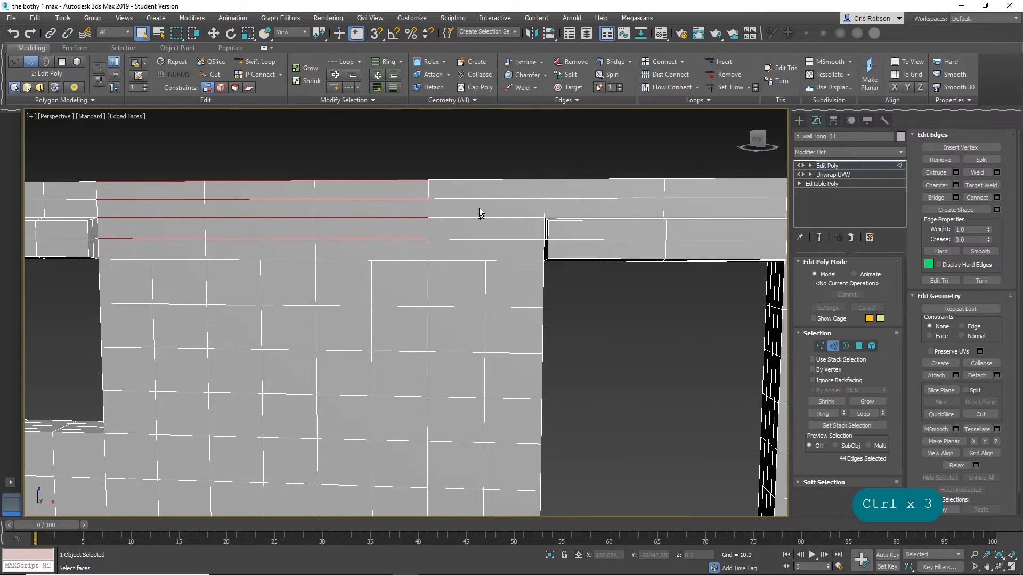
Step: Add the horizontal top-band edges beside and above the door through to the wall's far end to the selection
left_click_drag(484, 194, 485, 242, "ctrl")
middle_click_drag(485, 242, 505, 171, "alt")
left_click_drag(506, 171, 503, 267, "ctrl")
middle_click_drag(503, 266, 490, 146, "alt")
left_click_drag(510, 232, 513, 228, "ctrl")
middle_click_drag(513, 228, 482, 148, "alt")
left_click_drag(481, 148, 492, 226, "ctrl")
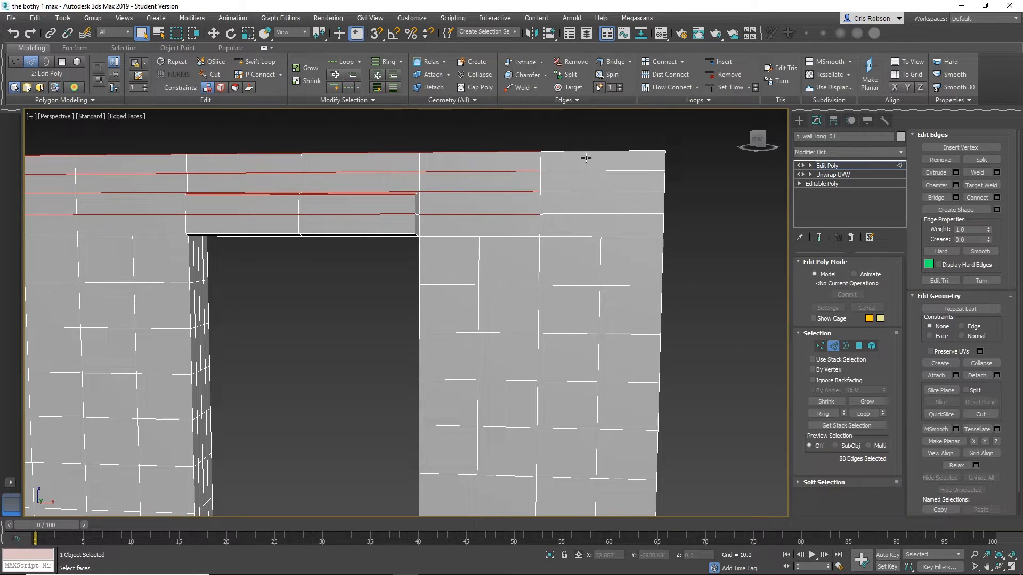
left_click_drag(587, 152, 592, 222, "ctrl")
scroll(458, 235, "down", 6)
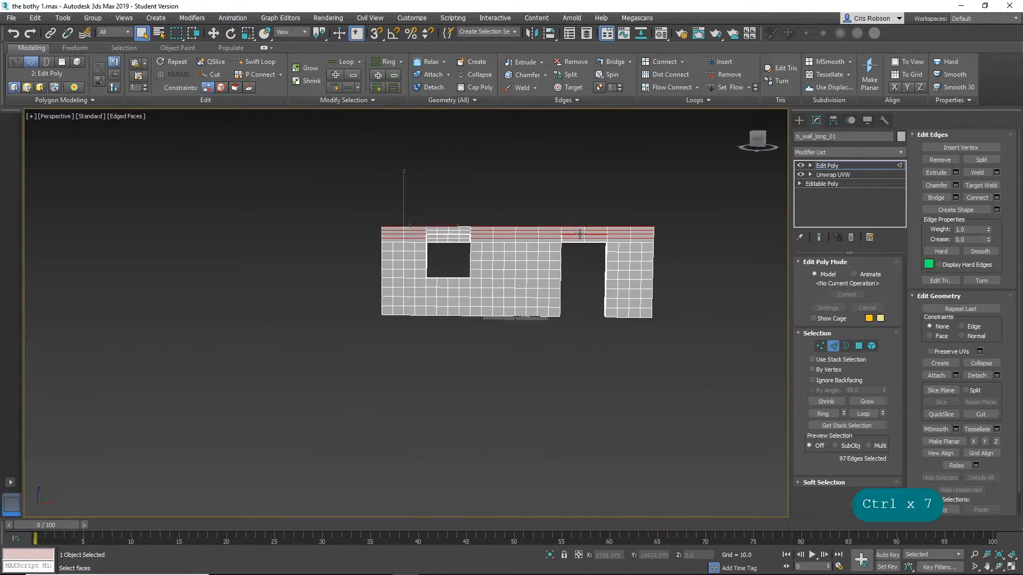
Step: Add the remaining edge from the wall's reverse side, connect the selected top-band edges with vertical divisions, and clear the selection
middle_click_drag(452, 247, 598, 239, "alt")
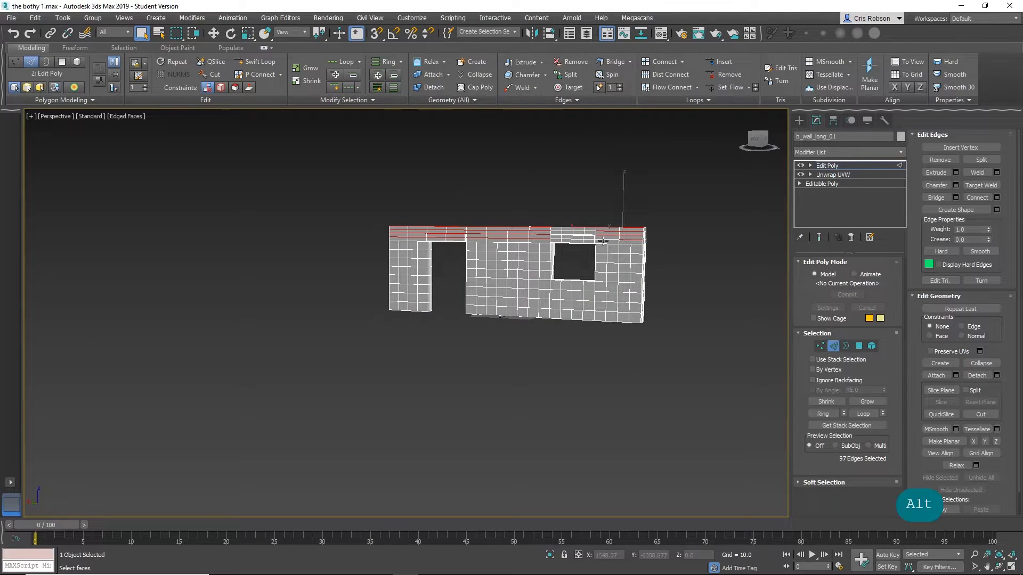
scroll(601, 240, "up", 6)
left_click(609, 235, "ctrl")
middle_click_drag(354, 260, 398, 269)
scroll(519, 268, "down", 5)
scroll(398, 269, "up", 5)
middle_click_drag(472, 262, 373, 260)
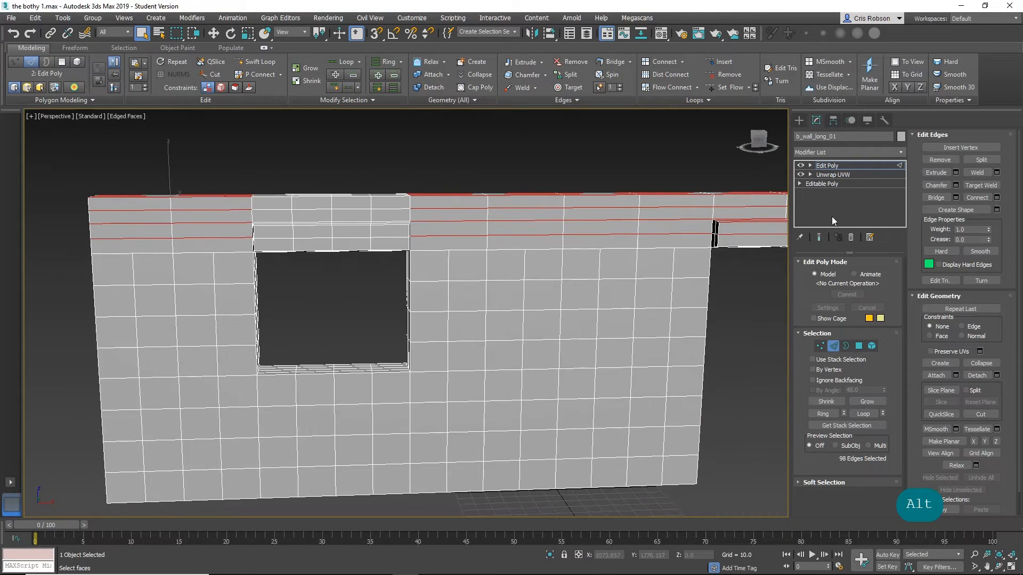
left_click(968, 198)
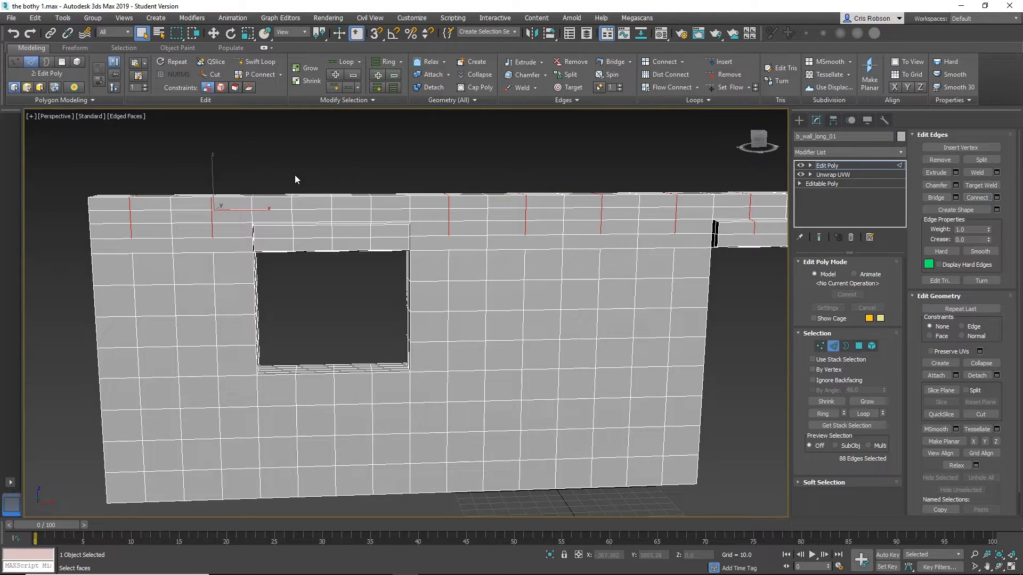
left_click(210, 184)
Step: Cut two vertical edges through the lowest top-band row between the window and the nearby wall end, joining the divisions above and below
middle_click_drag(210, 183, 293, 214, "alt")
scroll(283, 204, "up", 3)
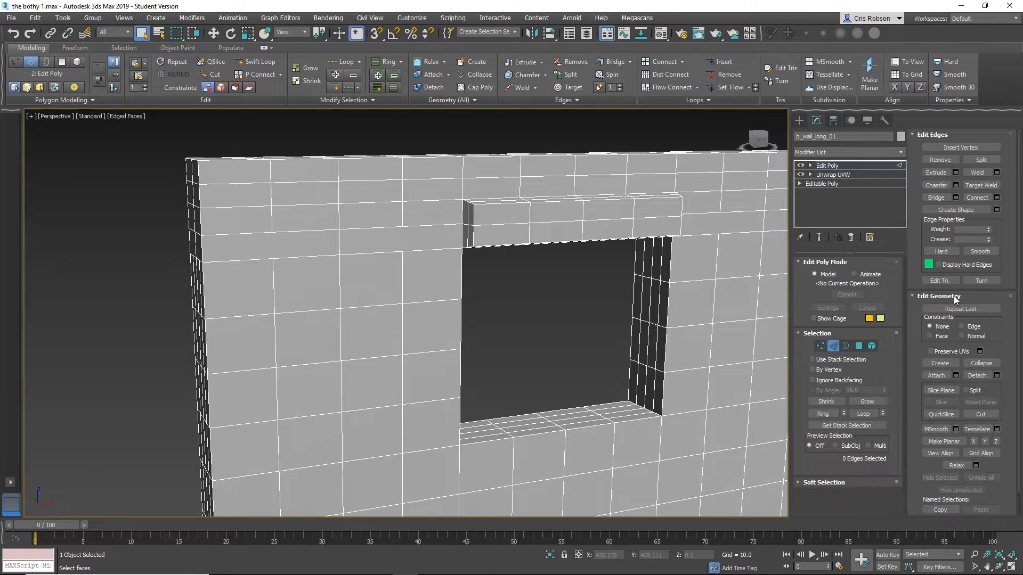
left_click(981, 414)
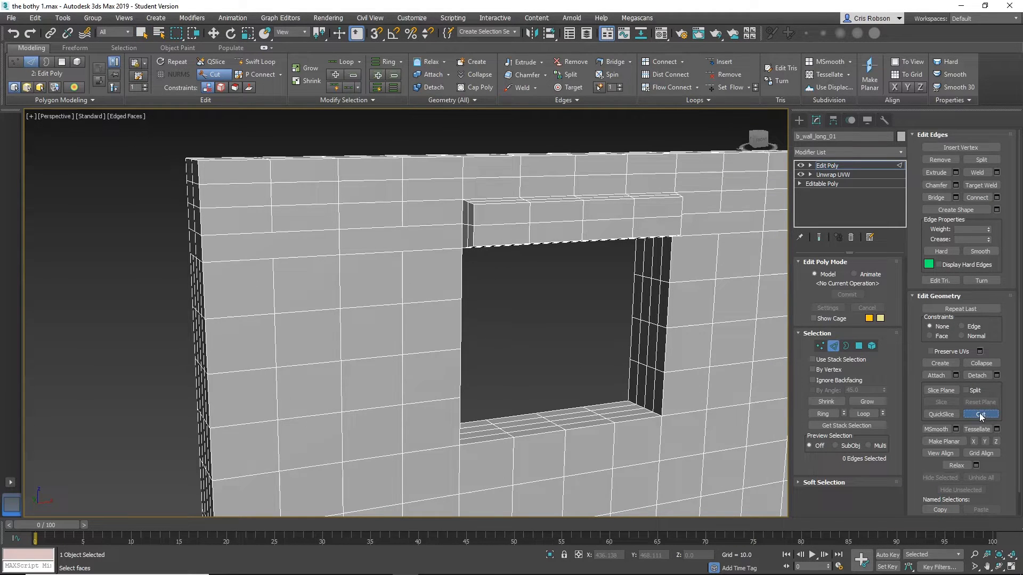
left_click(271, 233)
left_click(274, 260)
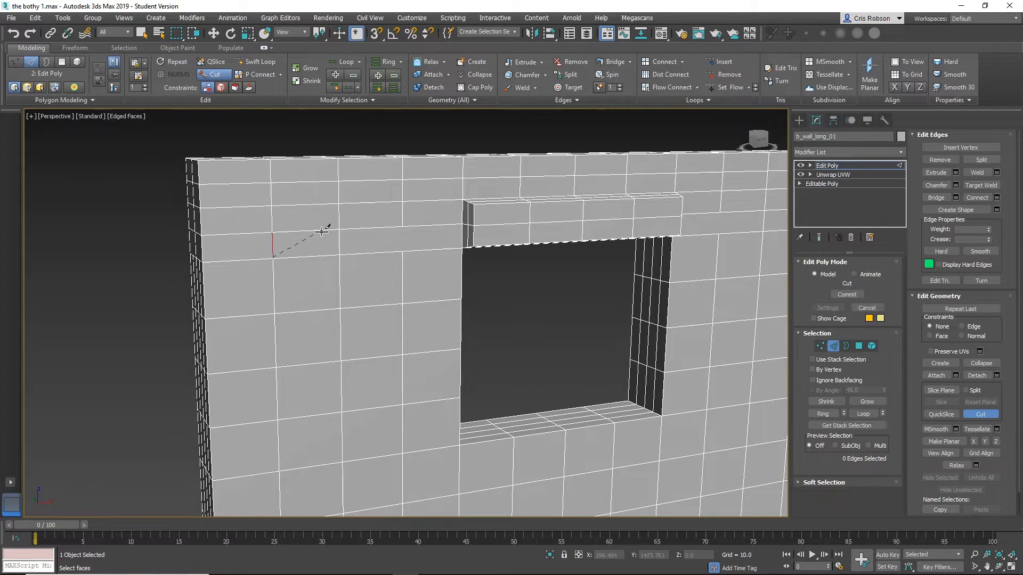
left_click(403, 225)
Step: Cut four vertical edges through the lowest top-band row between window and door to join the grid lines above and below
middle_click_drag(517, 257, 359, 229)
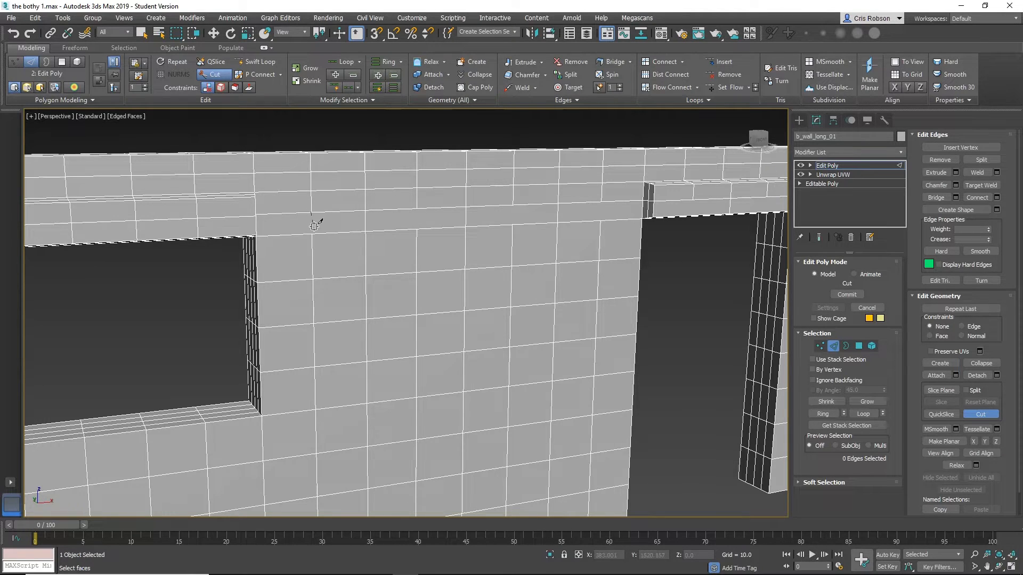
left_click(416, 209)
middle_click_drag(503, 216, 432, 226)
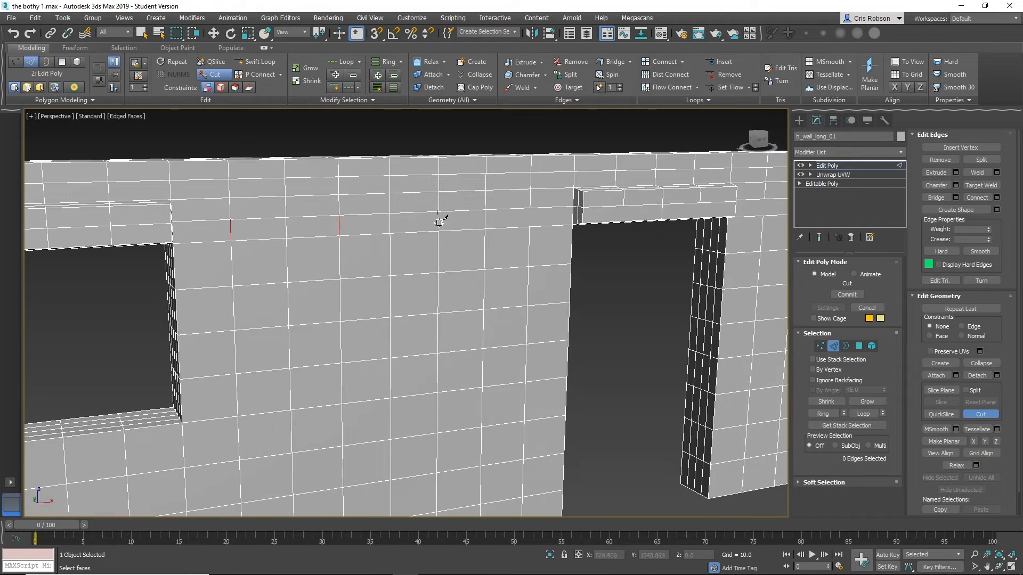
middle_click_drag(500, 221, 441, 231)
left_click(472, 219)
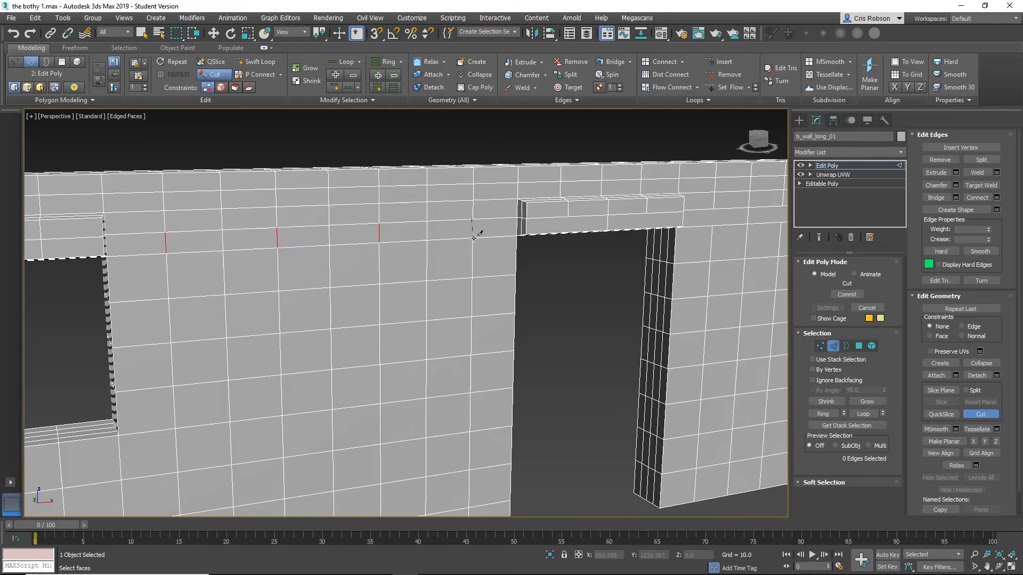
Step: Cut two vertical edges through the lowest top-band row between the door and the wall's far end
middle_click_drag(632, 263, 429, 246)
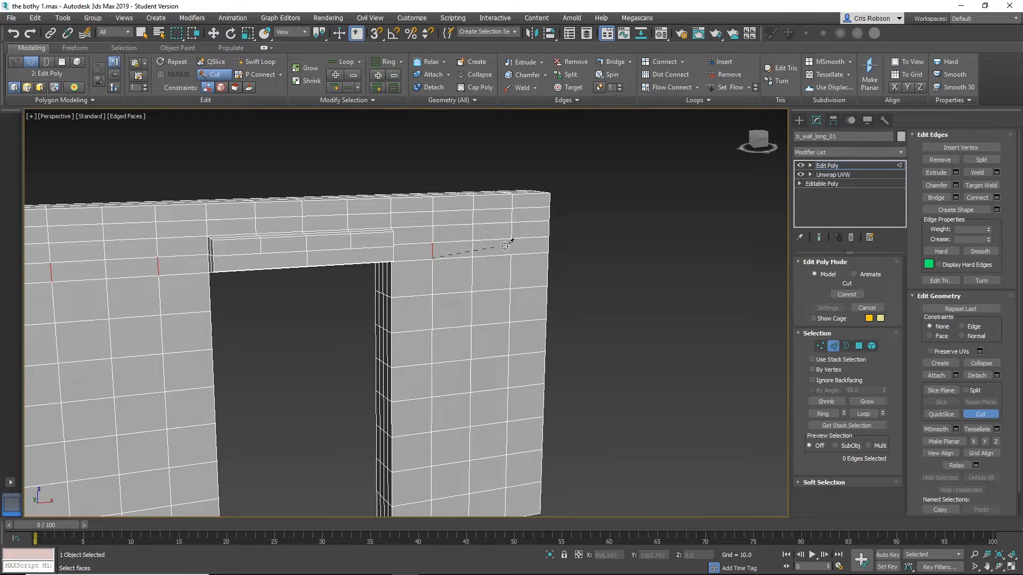
scroll(510, 246, "up", 4)
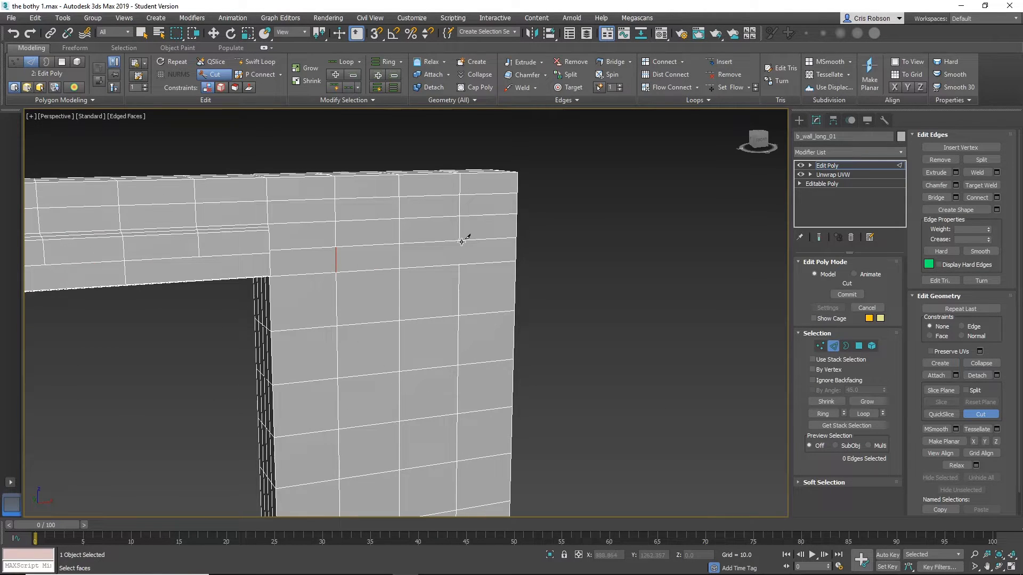
left_click(459, 242)
Step: On the wall's reverse side, cut two vertical edges across the lowest top-band row between the wall end and the door
middle_click_drag(575, 302, 459, 185, "alt")
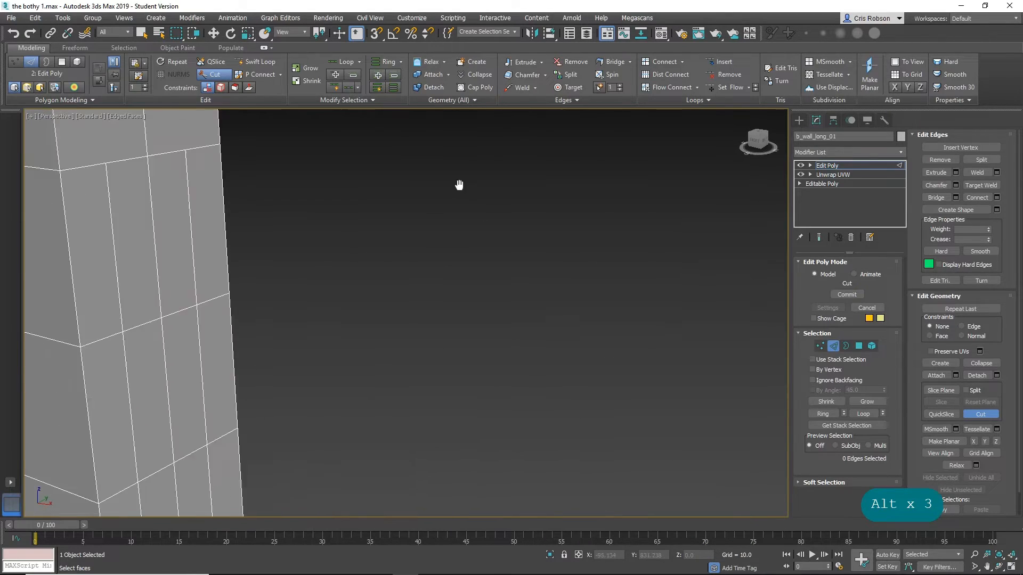
scroll(460, 185, "down", 8)
middle_click_drag(475, 230, 298, 242, "alt")
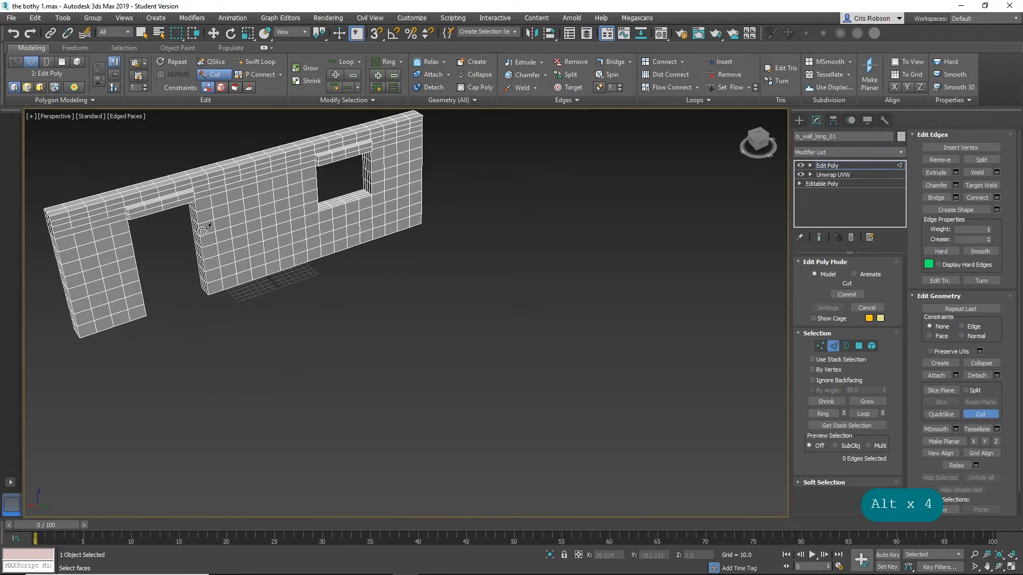
middle_click_drag(202, 231, 485, 231)
scroll(445, 229, "up", 8)
middle_click_drag(242, 207, 413, 206)
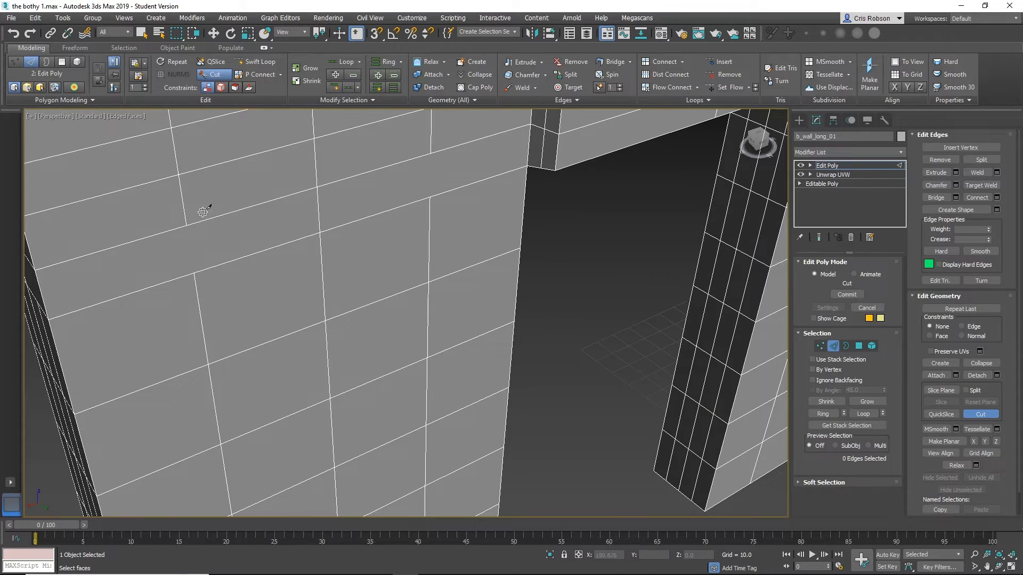
left_click(187, 225)
left_click(194, 273)
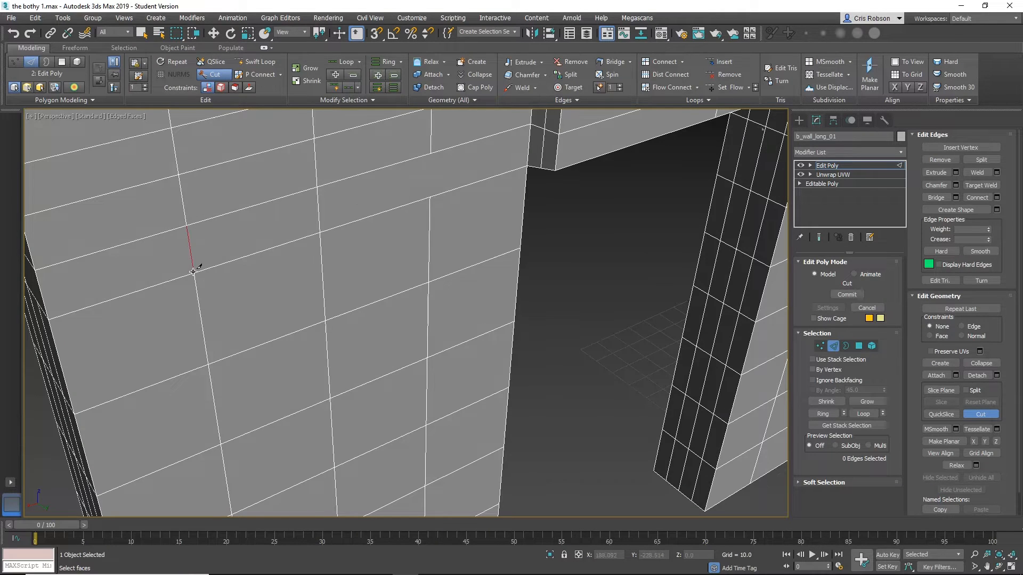
right_click(194, 272)
left_click(430, 155)
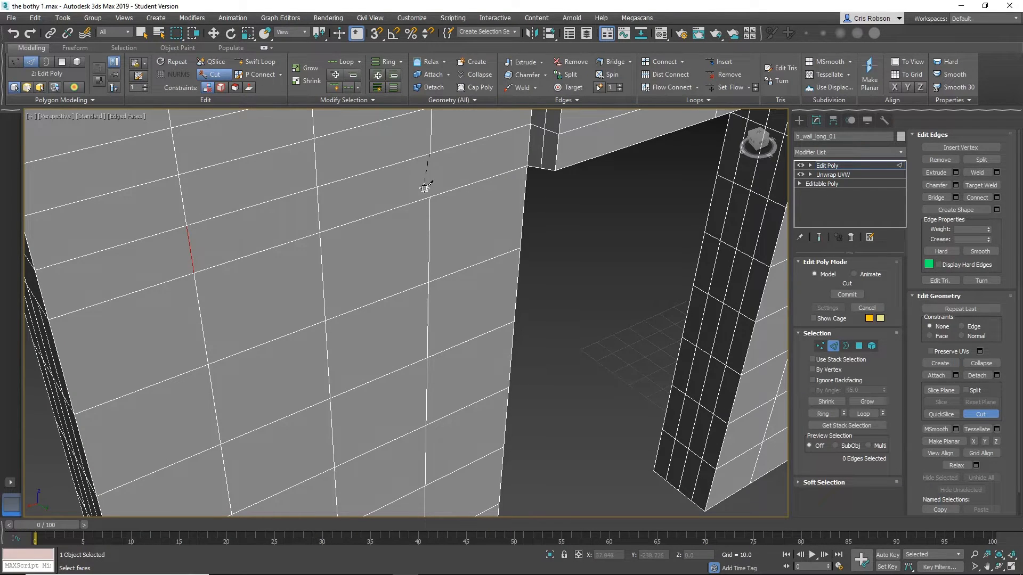
Step: On the reverse side, cut four vertical edges across the lowest top-band row between the door and the window
middle_click_drag(630, 207, 407, 226, "alt")
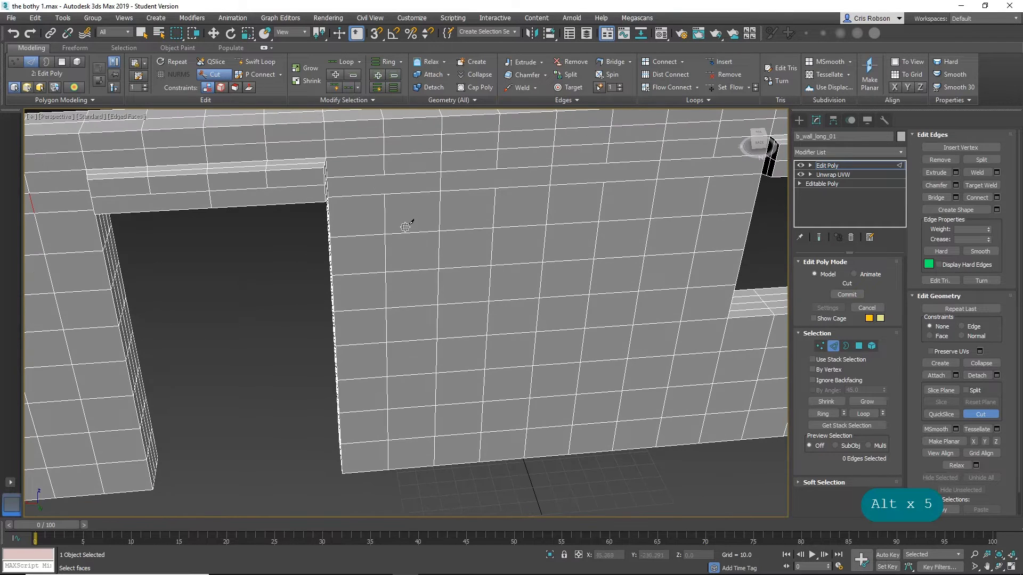
left_click(382, 176)
left_click(384, 193)
right_click(384, 193)
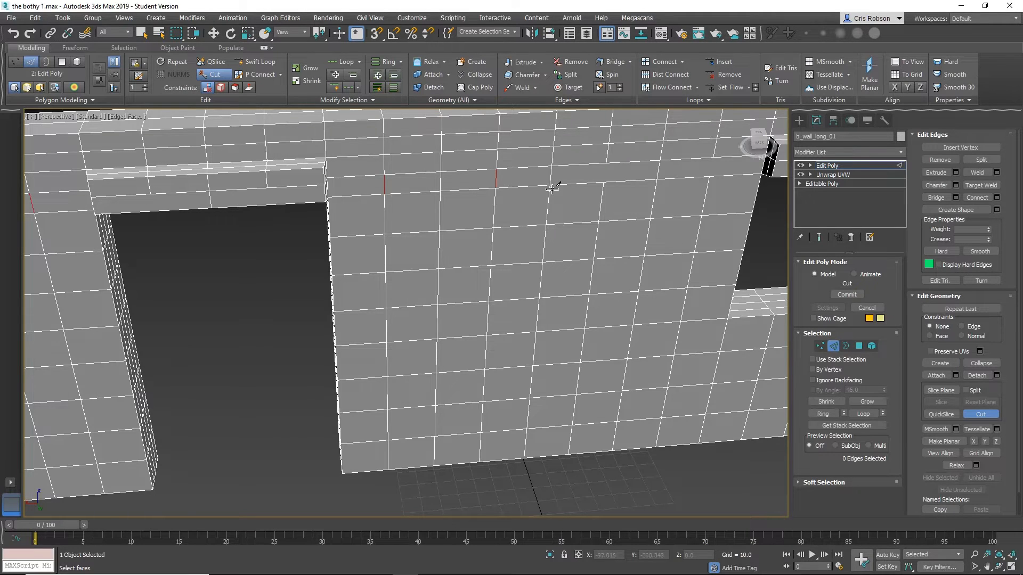
middle_click_drag(555, 178, 414, 208, "alt")
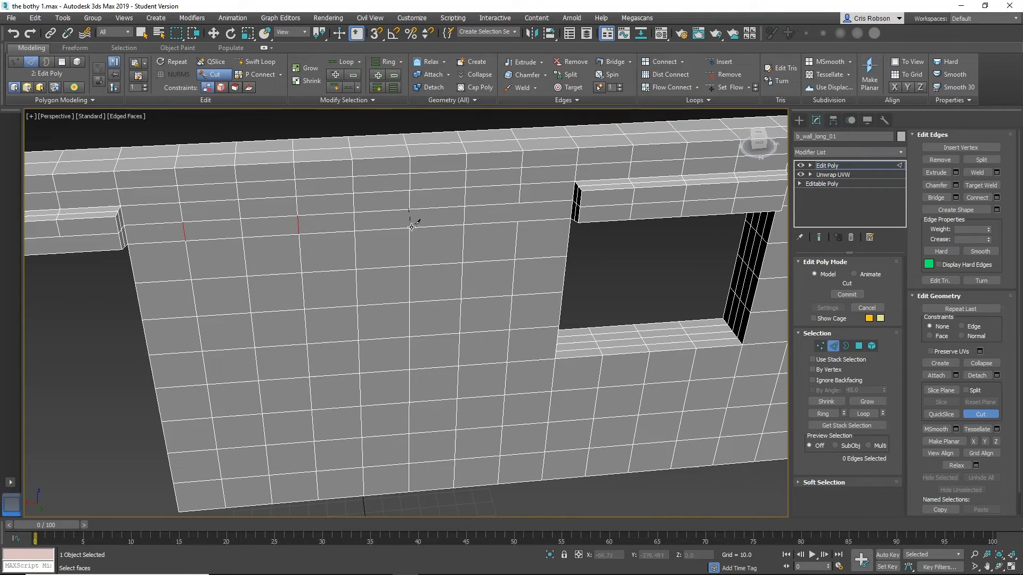
left_click(410, 228)
right_click(409, 228)
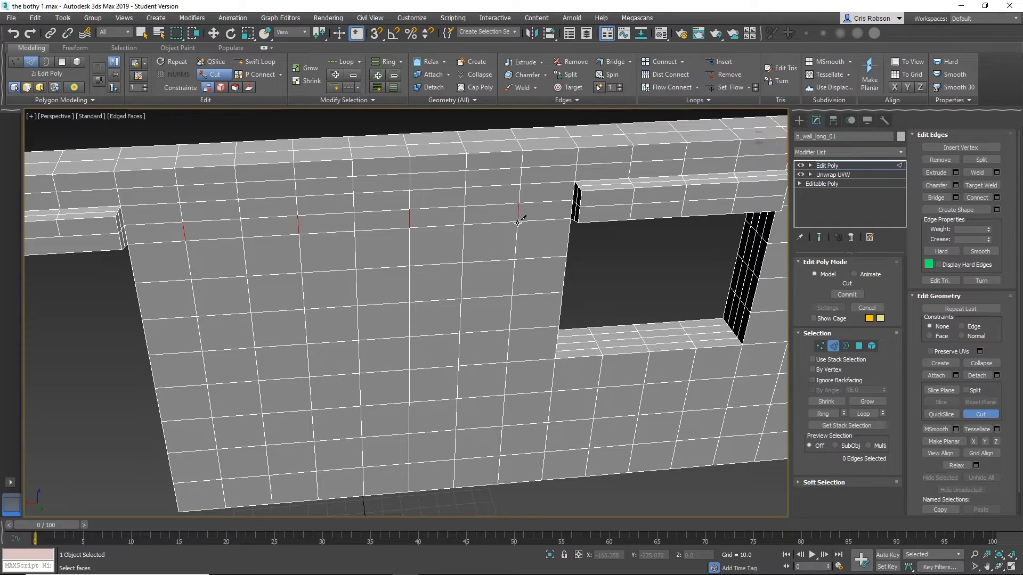
Step: On the reverse side, cut two vertical edges across the lowest top-band row beyond the window, and finish cutting
middle_click_drag(617, 246, 433, 228, "alt")
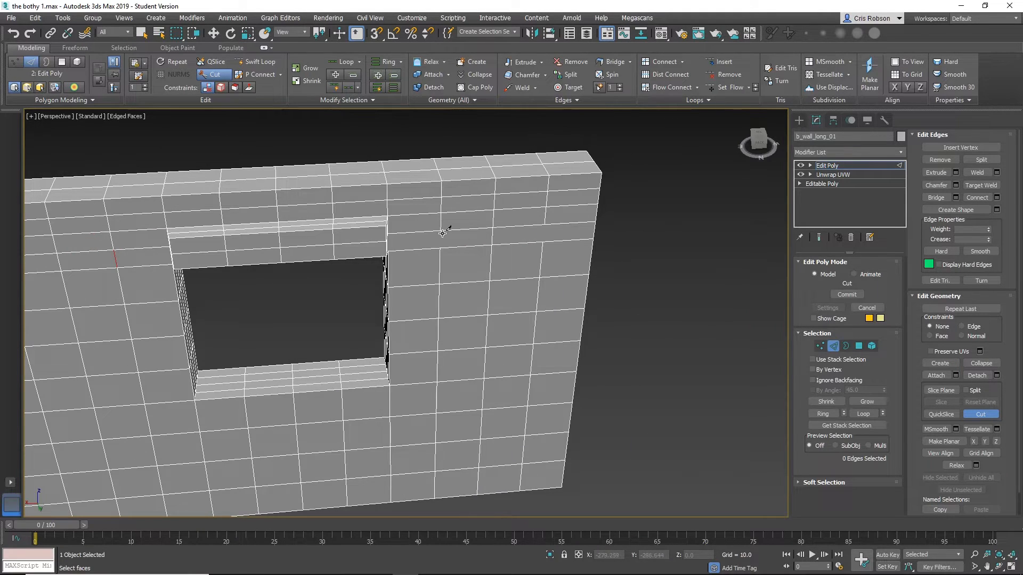
left_click(441, 232)
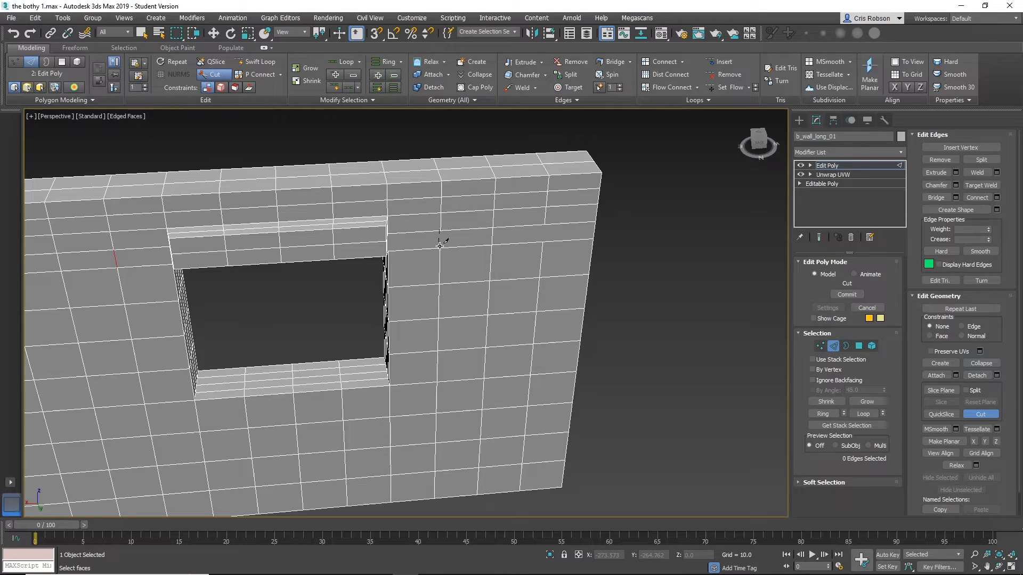
left_click(543, 225)
scroll(211, 250, "down", 4)
middle_click_drag(243, 258, 451, 256, "alt")
scroll(451, 256, "up", 8)
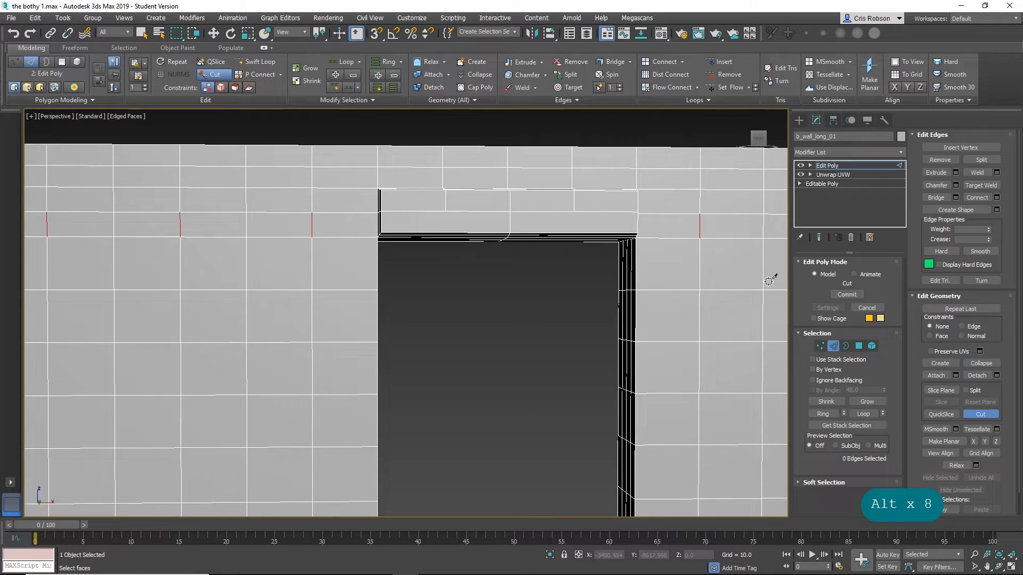
right_click(445, 262)
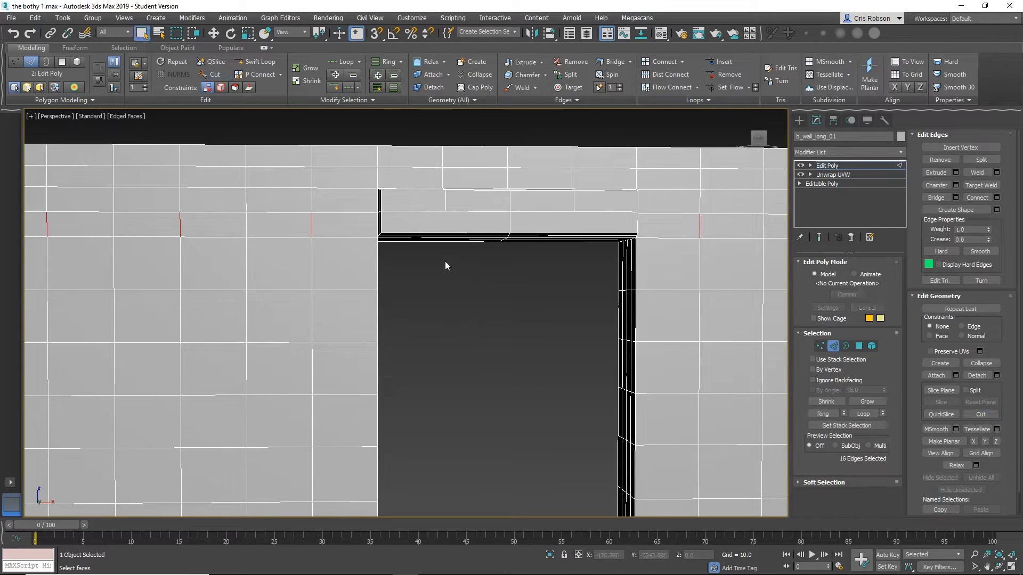
Step: Connect the lengthwise edges beneath both halves of the door lintel, adding a crosswise division to each half
left_click_drag(442, 271, 427, 231)
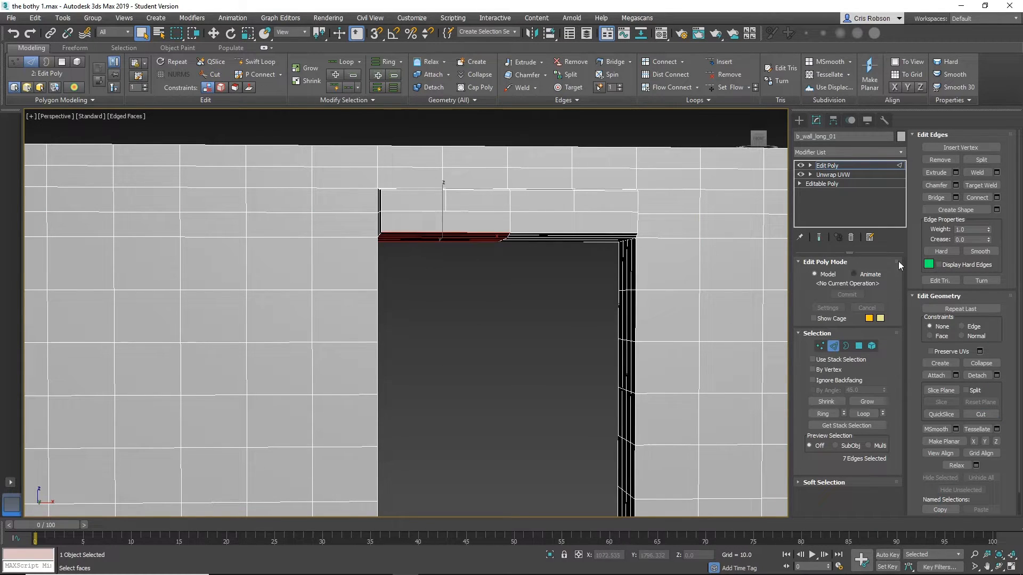
left_click(977, 197)
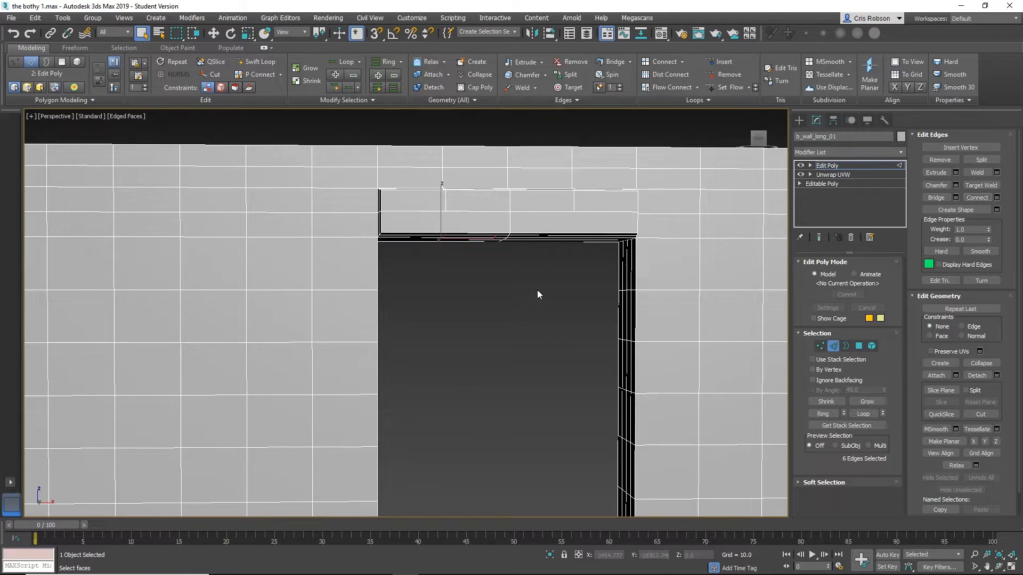
middle_click_drag(537, 290, 484, 259)
left_click(495, 233, "ctrl")
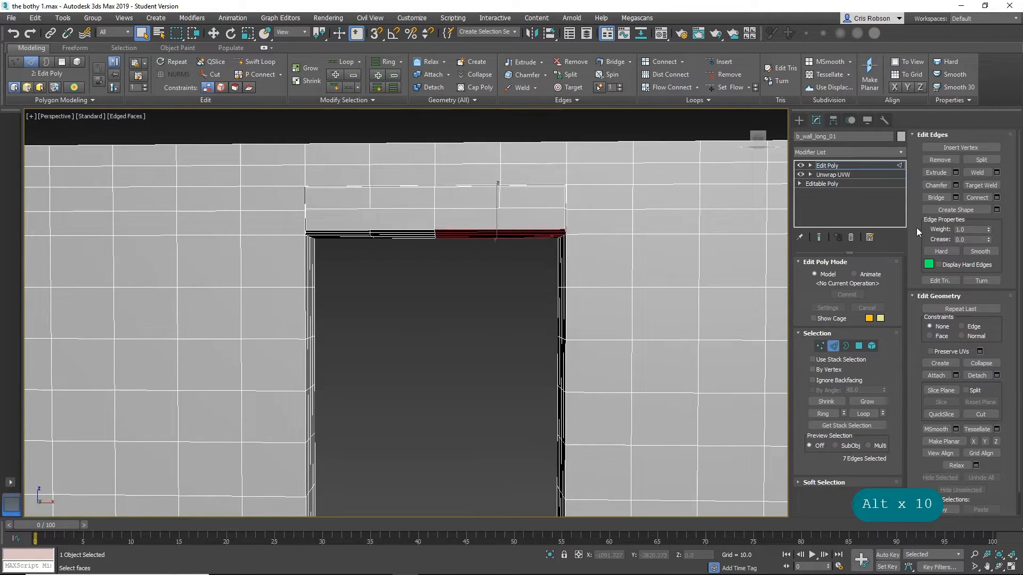
left_click(977, 196)
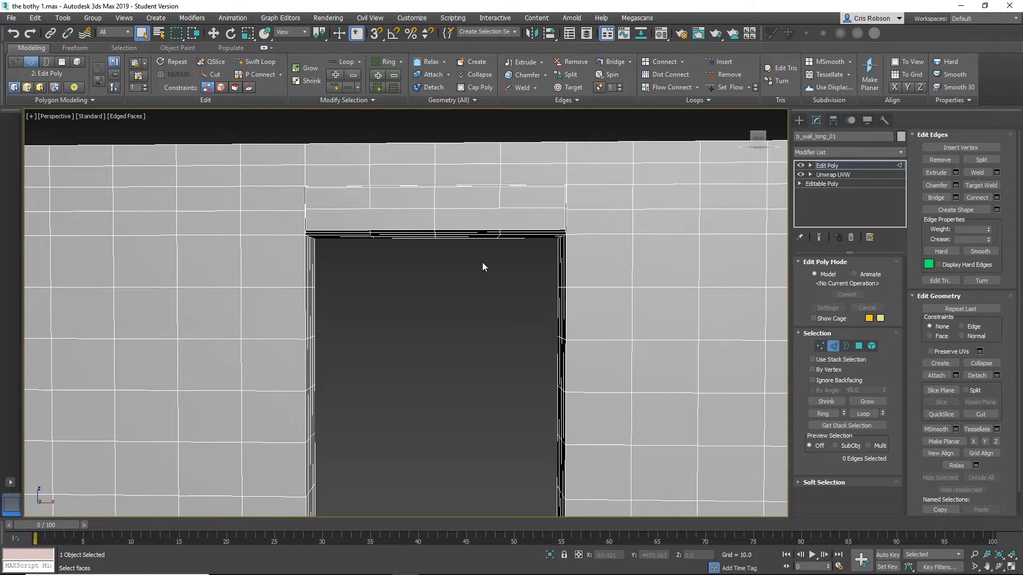
Step: Cut two vertical edges through the lower row of the door lintel's face, continuing the divisions above down to its underside
middle_click_drag(481, 262, 419, 254, "alt")
scroll(419, 255, "up", 4)
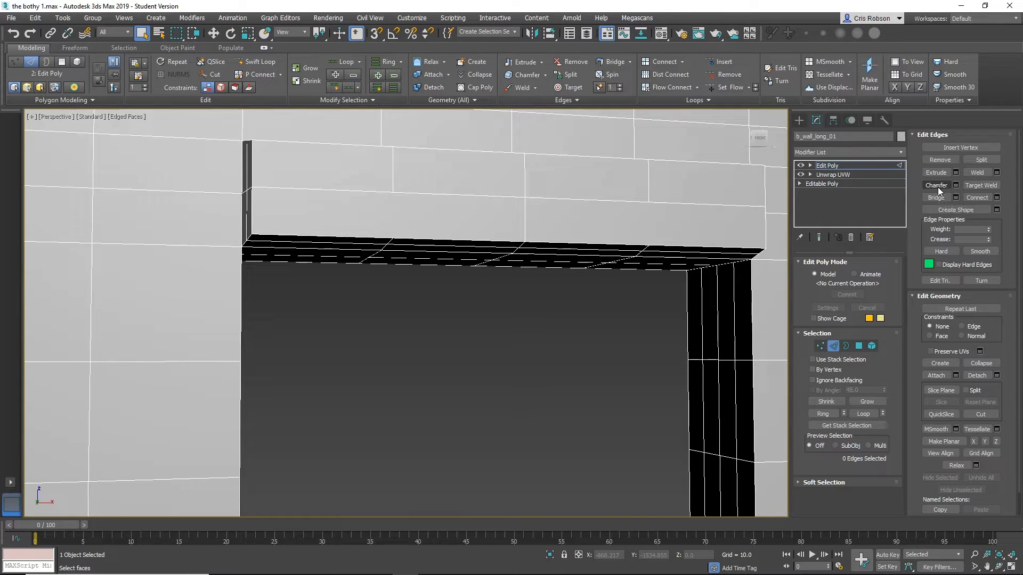
left_click(980, 415)
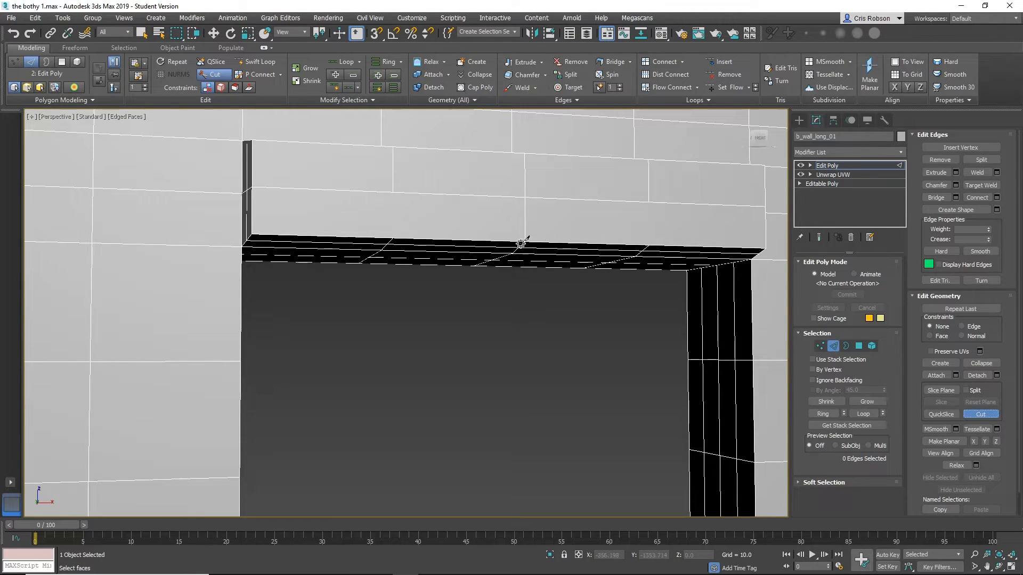
left_click(393, 192)
left_click(392, 237)
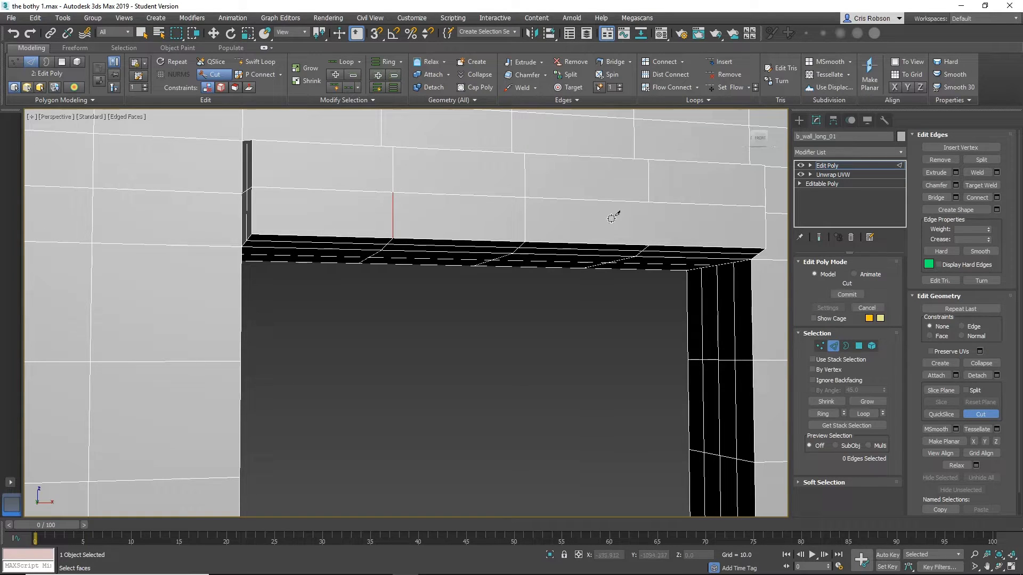
left_click(649, 203)
left_click(650, 242)
middle_click_drag(446, 301, 487, 243, "alt")
scroll(503, 301, "down", 10)
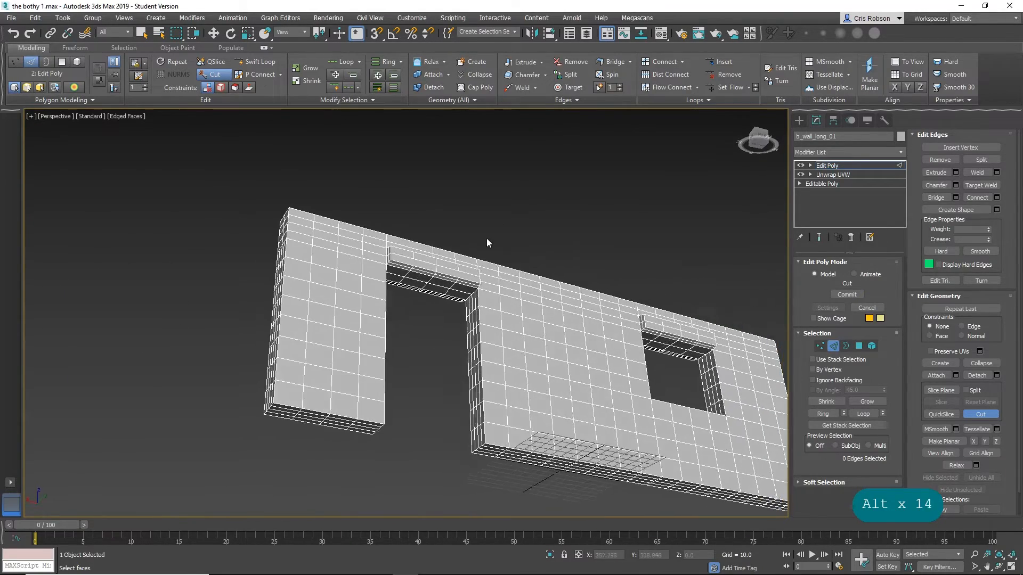
Step: On the wall's other side, cut two matching vertical edges through the door lintel's lower row and finish cutting
scroll(485, 246, "up", 6)
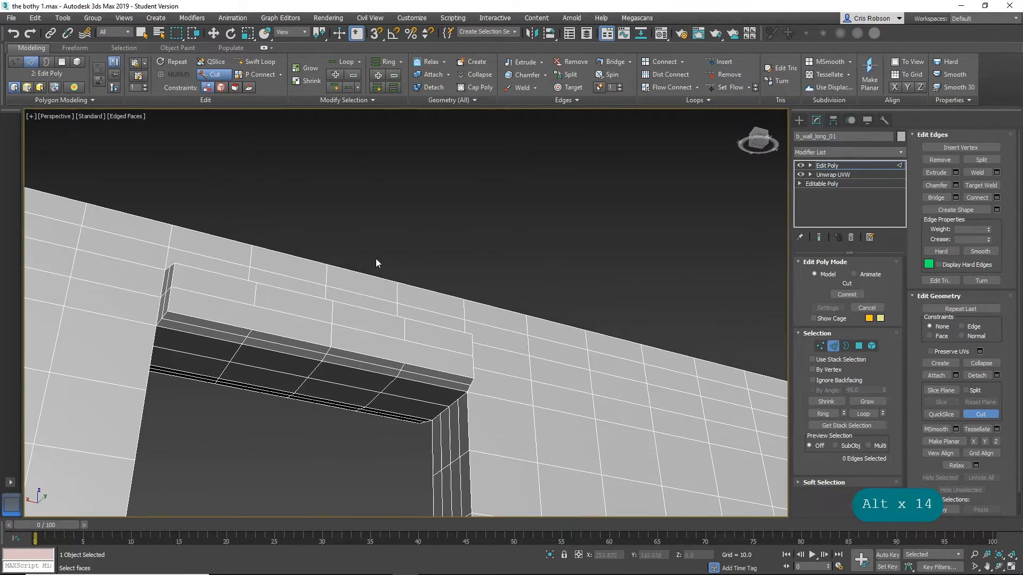
left_click(404, 362)
left_click(405, 341)
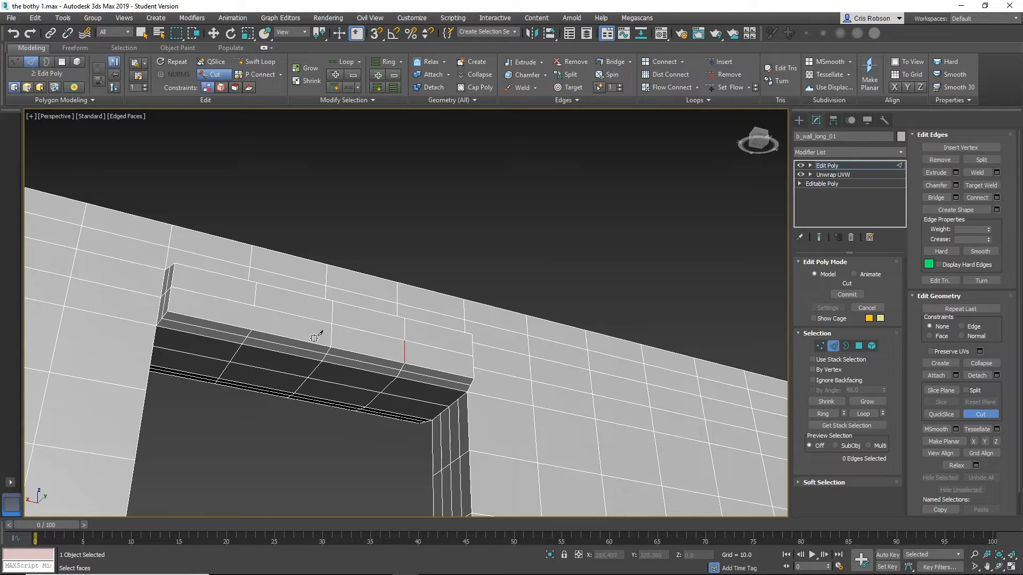
left_click(251, 331)
left_click(256, 305)
right_click(255, 305)
middle_click_drag(452, 314, 380, 359, "alt")
middle_click_drag(586, 377, 489, 308)
scroll(489, 309, "down", 2)
scroll(489, 309, "down", 3)
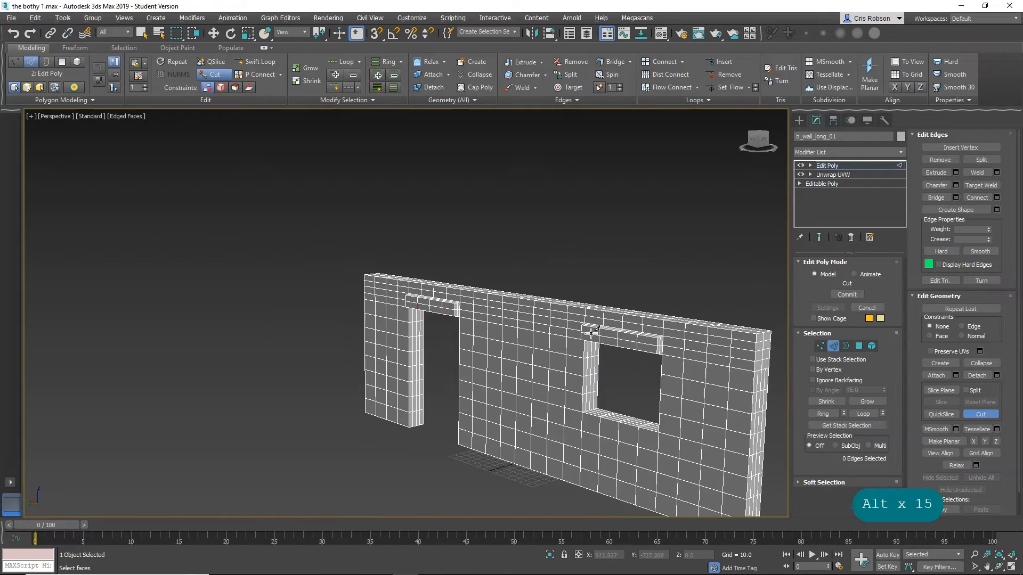
middle_click_drag(587, 334, 425, 300, "alt")
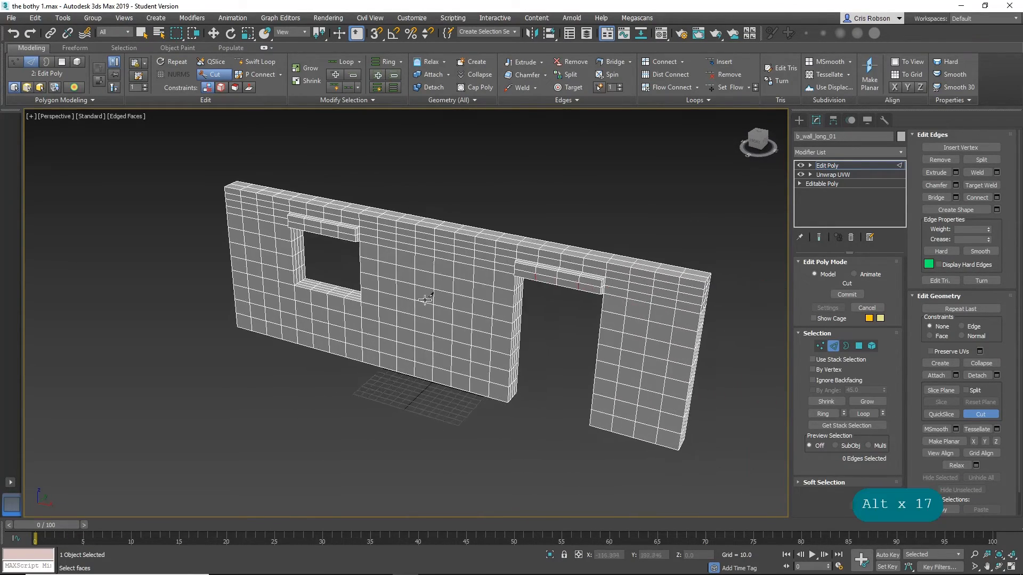
Step: Remove the two outer vertical edge loops from the wall's end face beside the door, together with their vertices
left_click(838, 345)
middle_click_drag(573, 331, 549, 310, "alt")
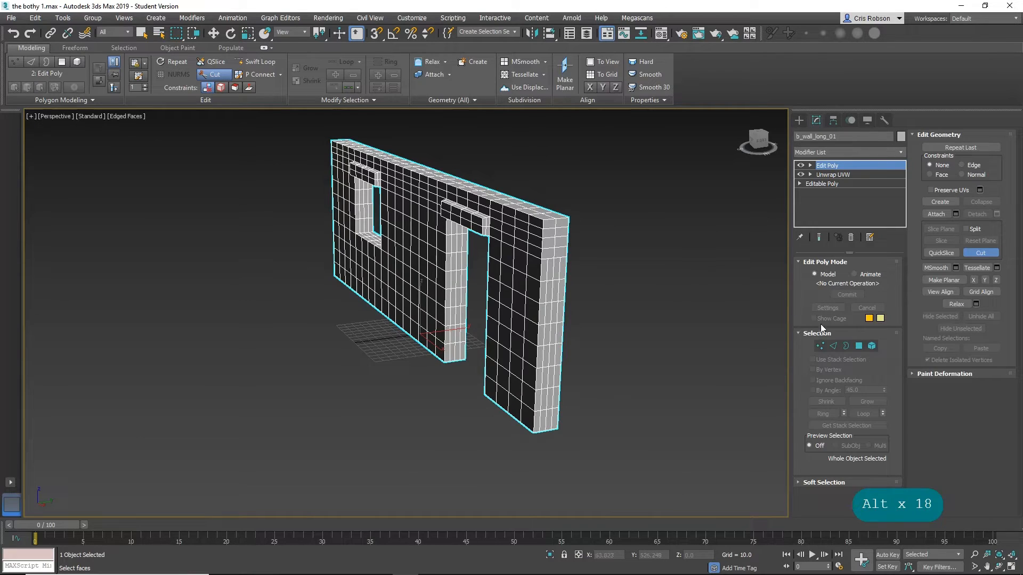
left_click(834, 346)
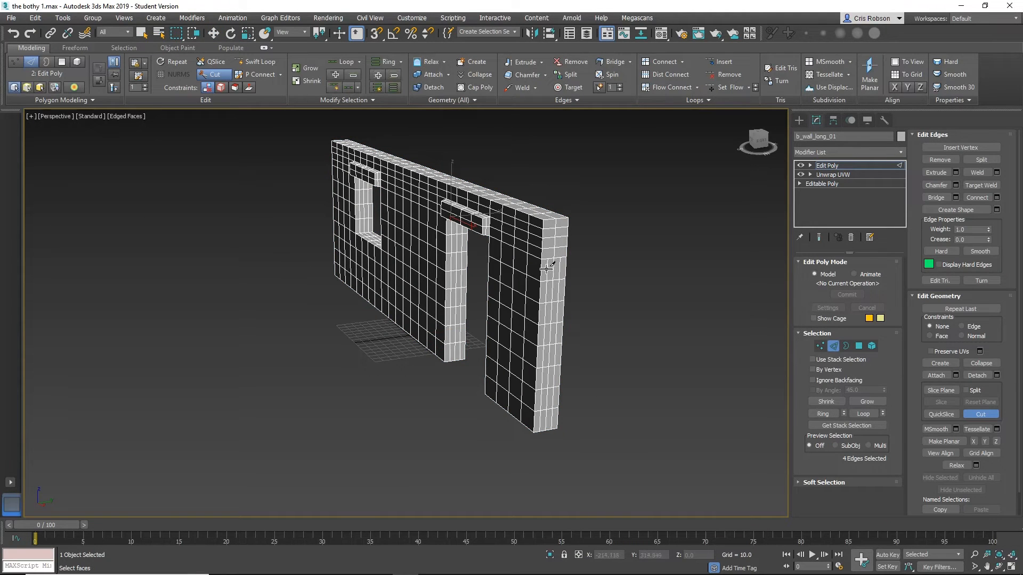
key("w")
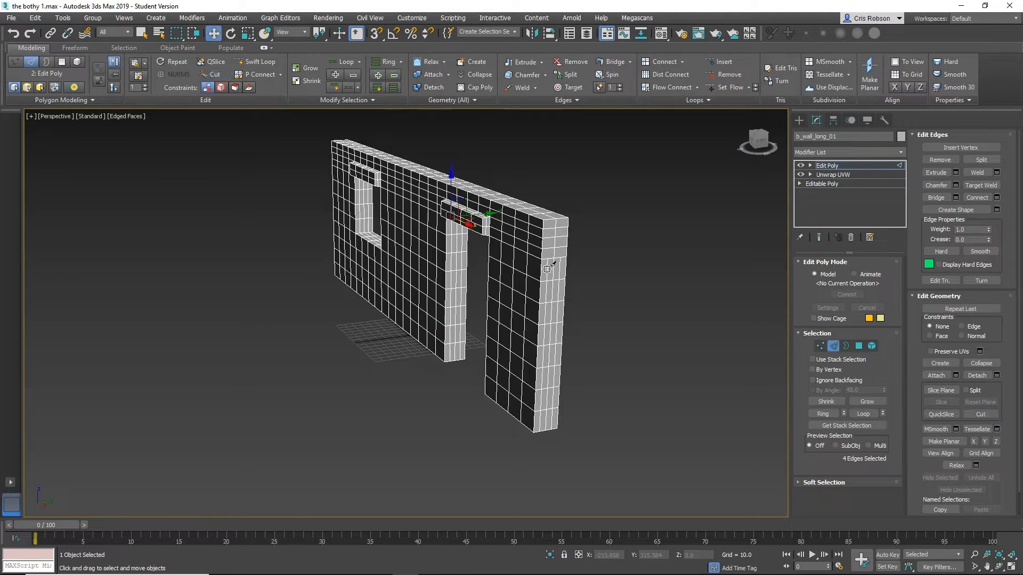
left_click(595, 274)
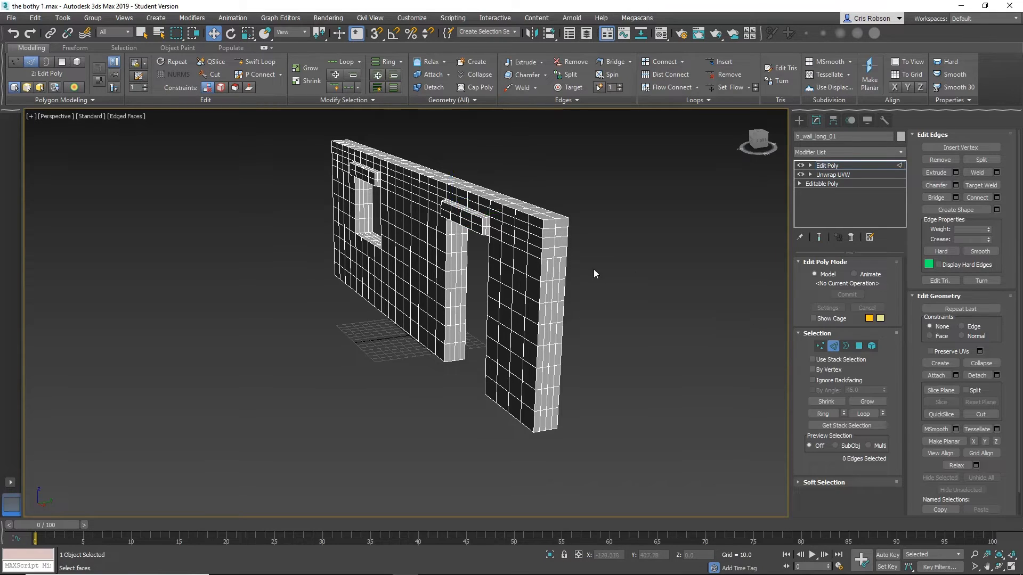
double_click(547, 270)
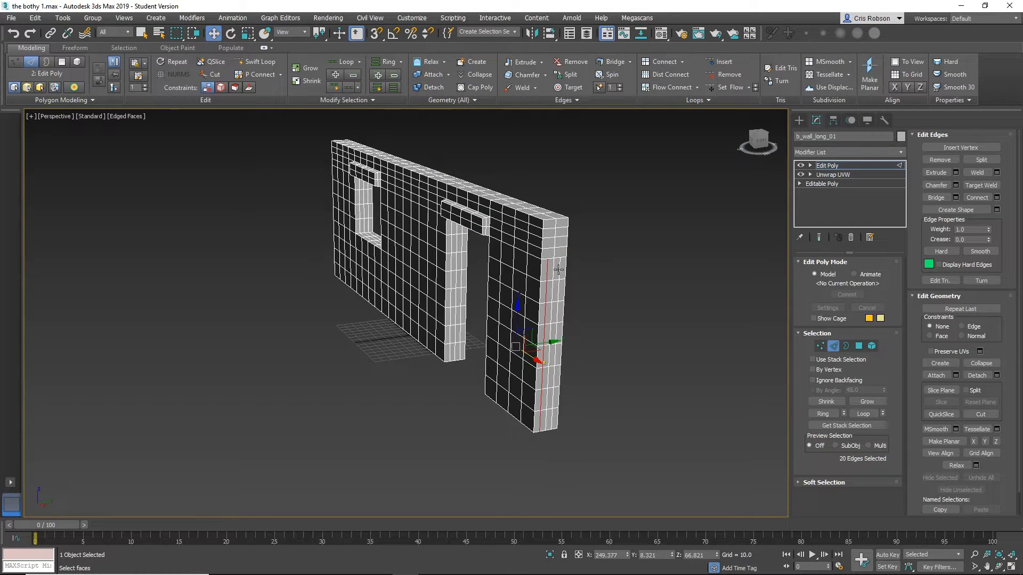
double_click(558, 269, "ctrl")
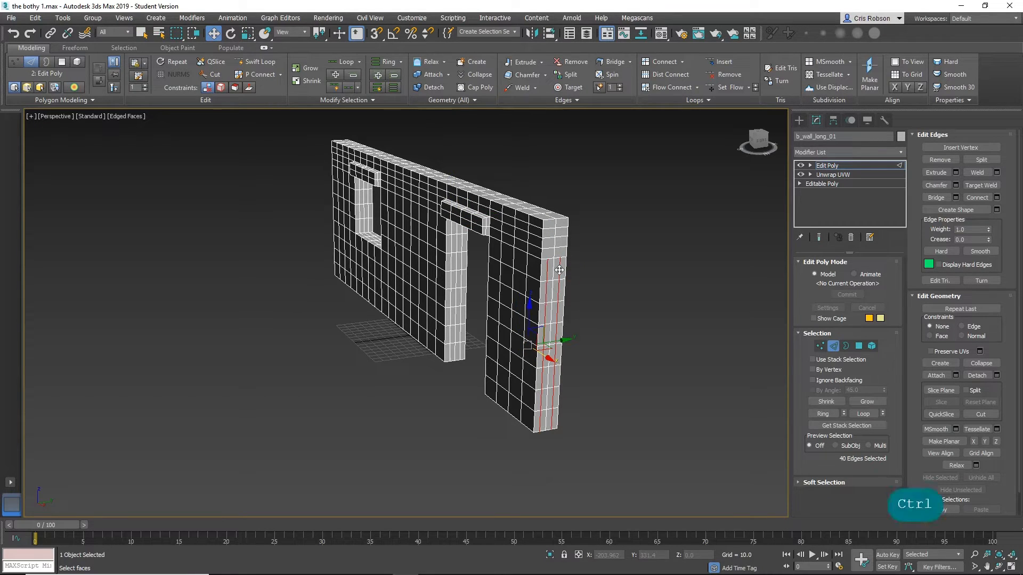
key("ctrl+BackSpace")
middle_click_drag(527, 259, 554, 257, "alt")
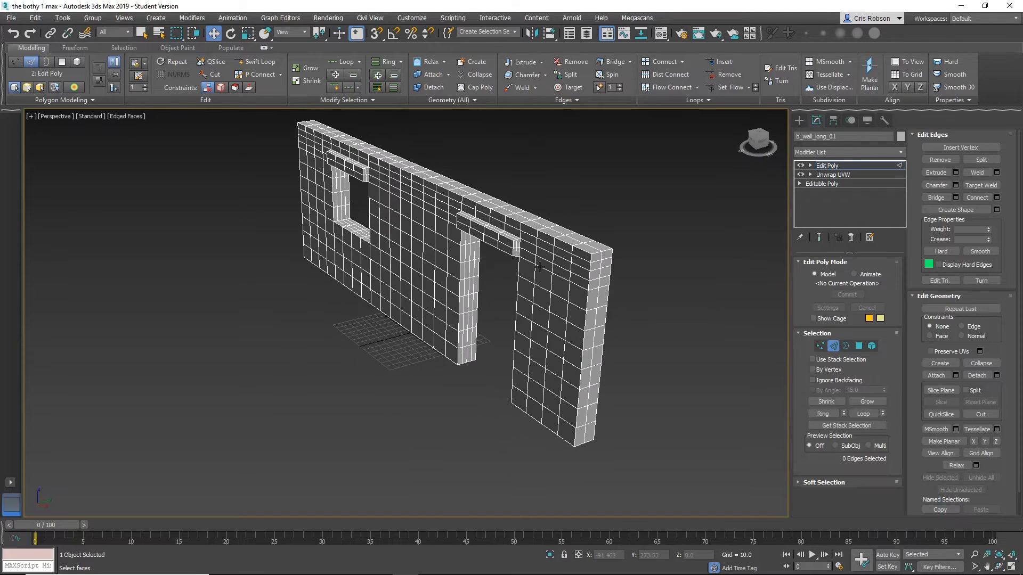
Step: Remove two surplus horizontal edge loops from the wall's top band, together with their vertices
double_click(577, 258)
key("ctrl+BackSpace")
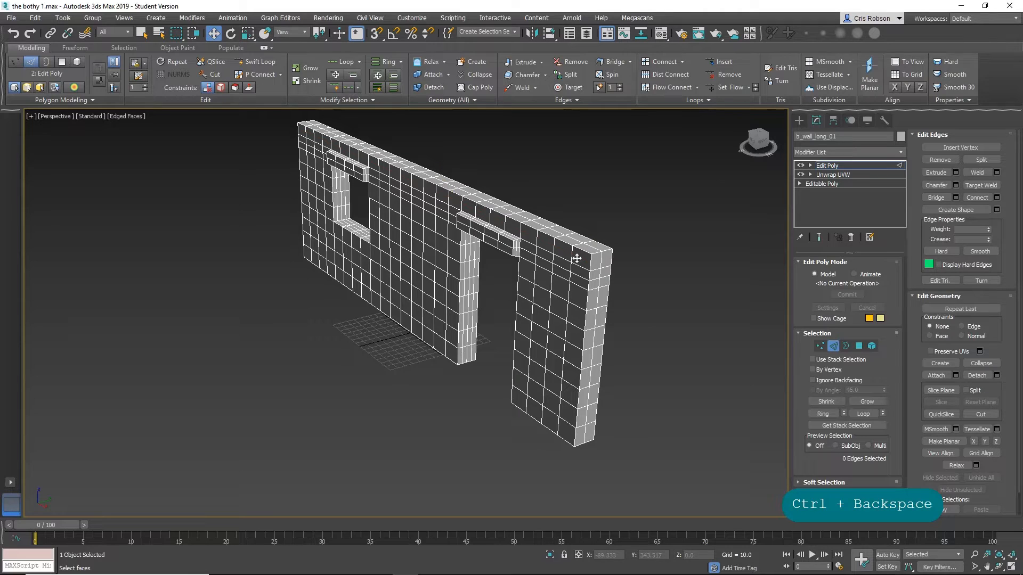
double_click(580, 275)
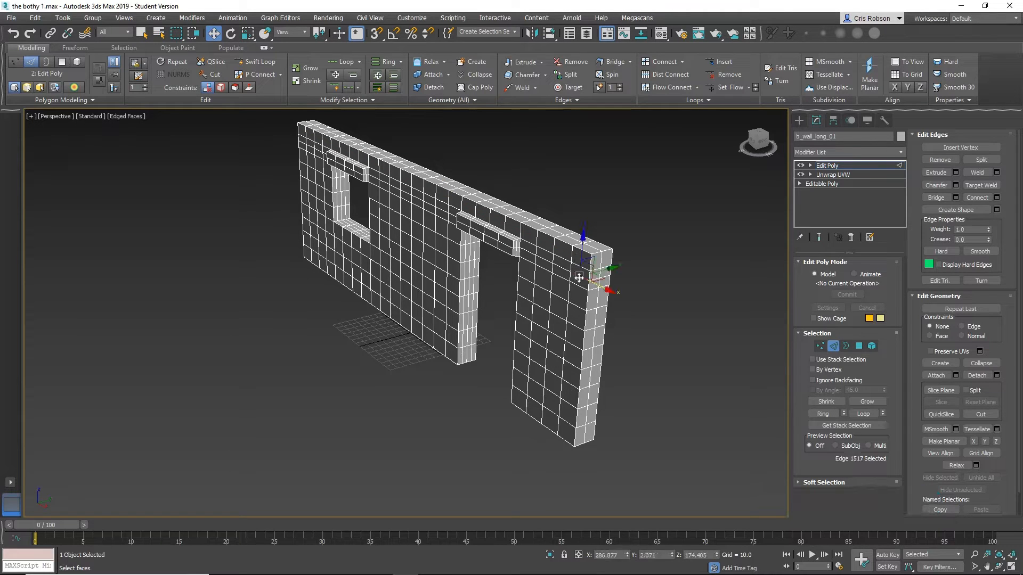
key("ctrl+BackSpace")
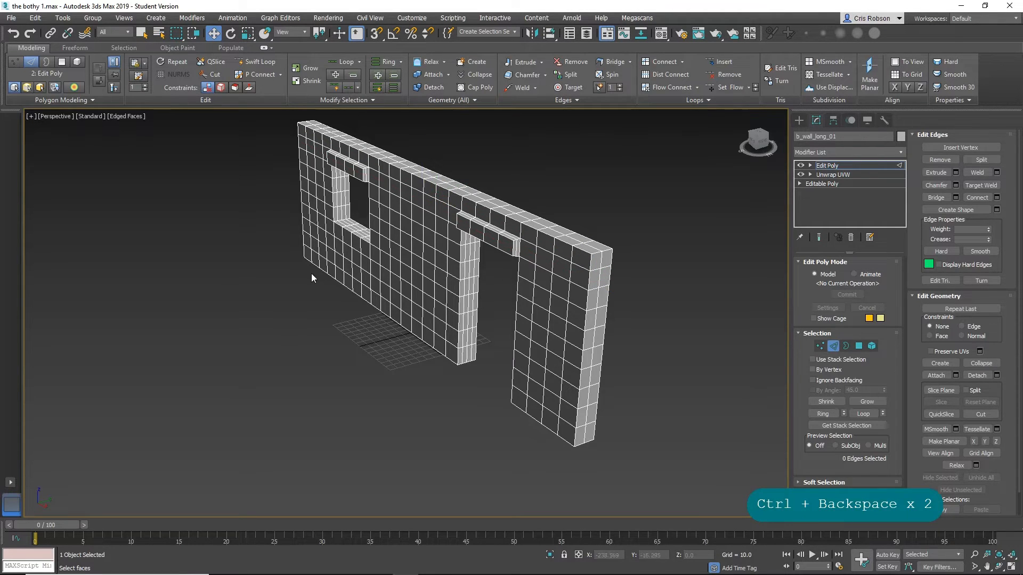
Step: Remove the lengthwise middle edge loop from the window lintel and from the door lintel on this side
middle_click_drag(311, 273, 429, 282, "alt")
scroll(394, 271, "up", 5)
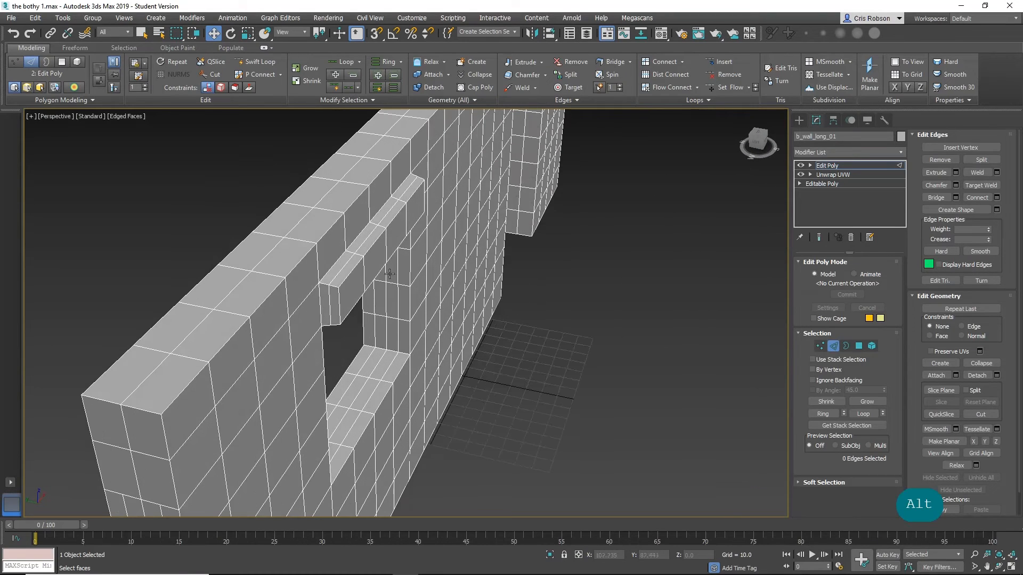
double_click(330, 297)
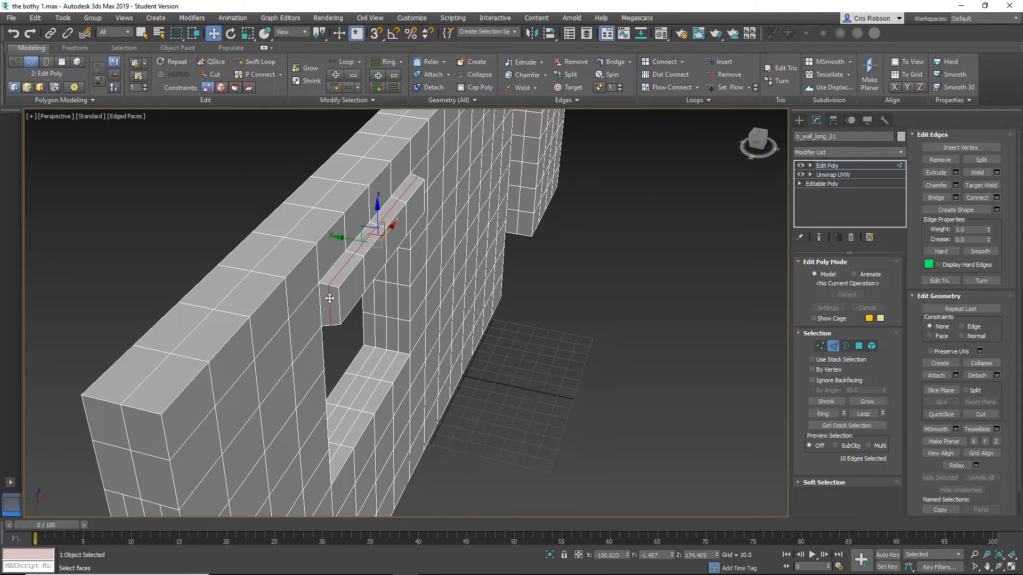
key("ctrl+BackSpace")
scroll(644, 383, "down", 4)
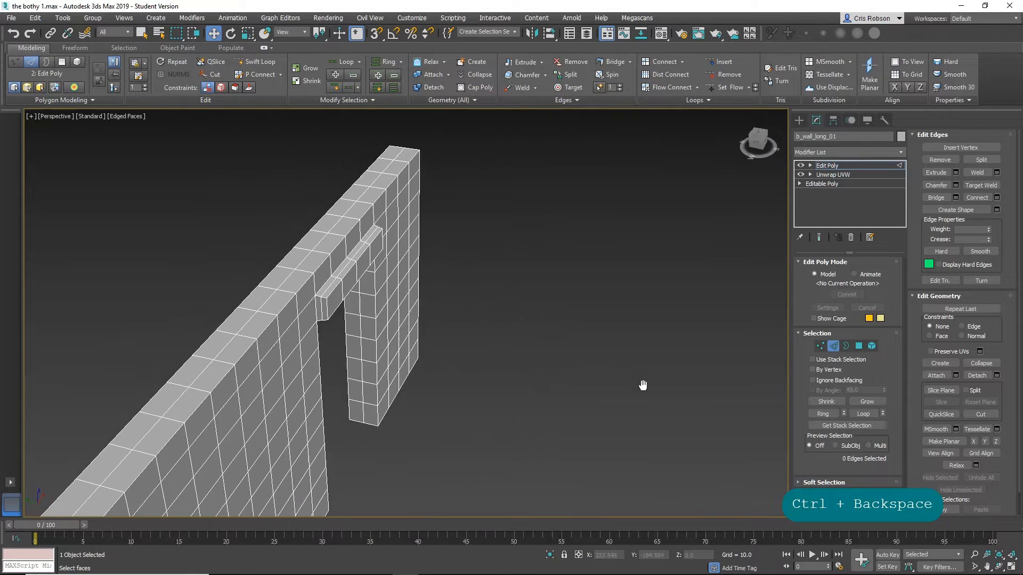
double_click(354, 255)
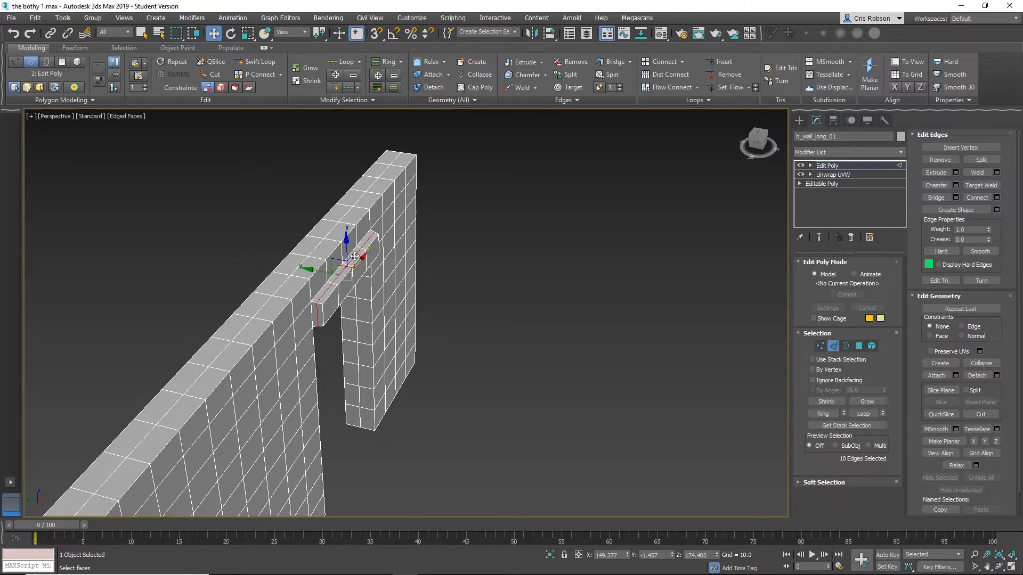
key("ctrl+BackSpace")
Step: Remove the two outer vertical edge loops from the wall's end face beside the window, together with their vertices
middle_click_drag(313, 302, 400, 297, "alt")
middle_click_drag(505, 352, 494, 356, "alt")
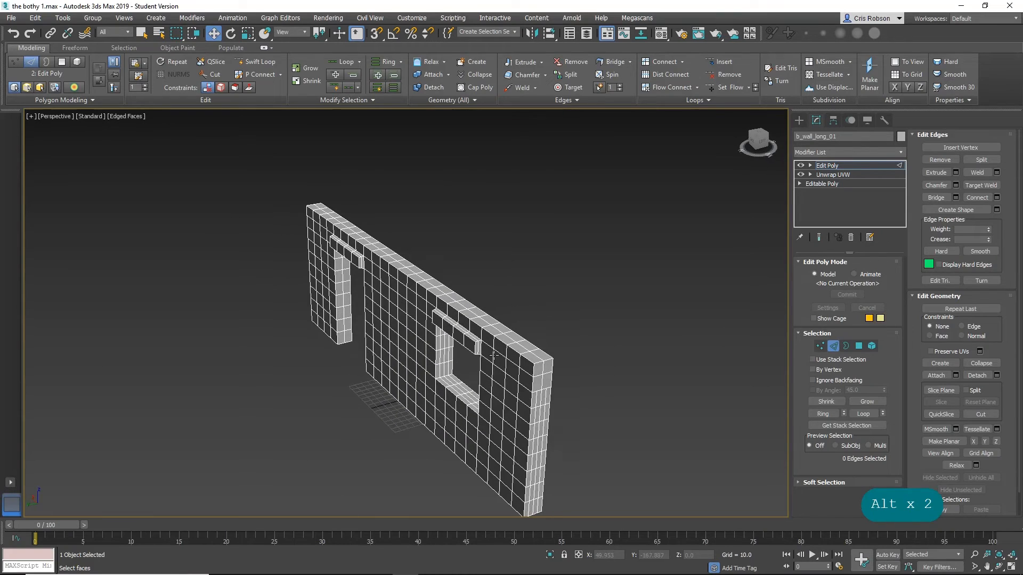
double_click(536, 401)
double_click(545, 397, "ctrl")
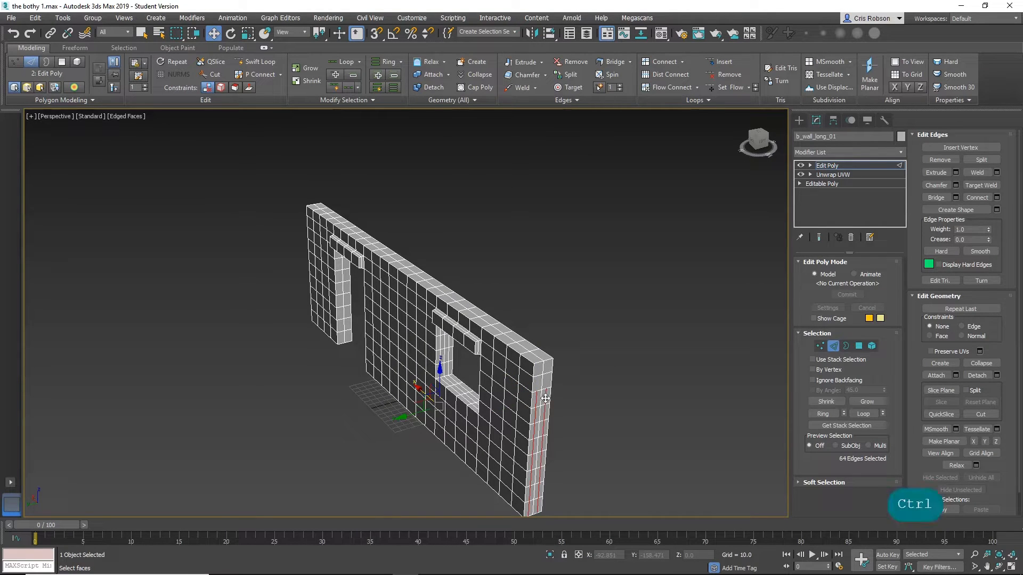
key("ctrl+BackSpace")
Step: Remove the two outer edge loops running around the window's jambs and sill, keeping the centre loop
scroll(412, 360, "up", 3)
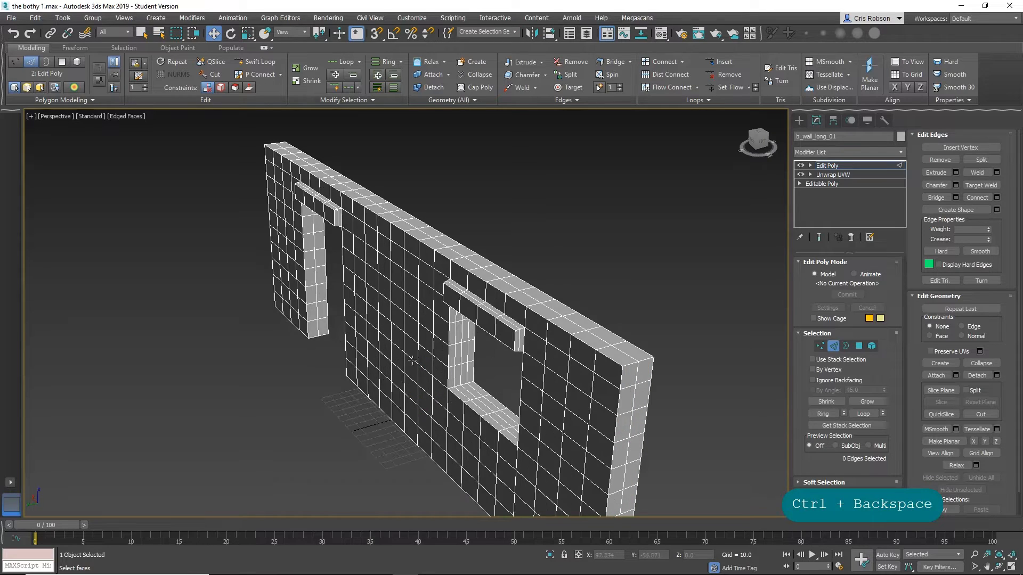
double_click(454, 376)
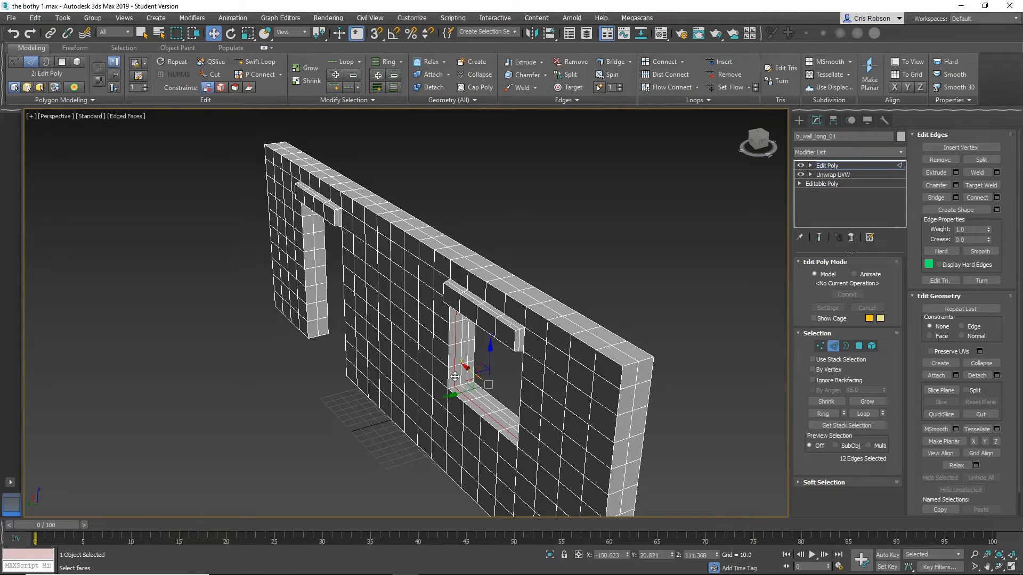
key("ctrl+BackSpace")
key("ctrl+BackSpace")
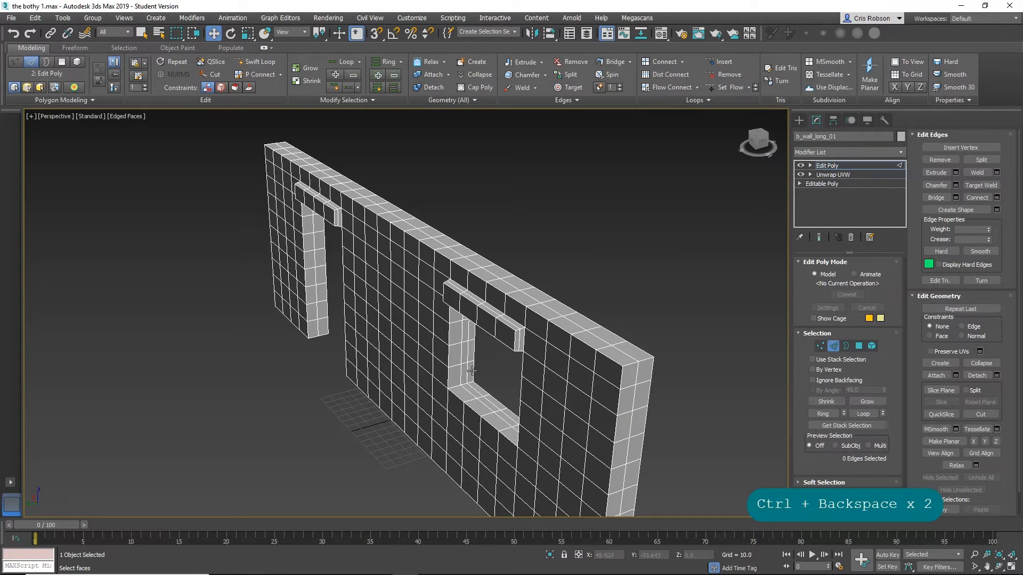
double_click(466, 371)
key("ctrl+BackSpace")
key("ctrl+BackSpace")
key("ctrl+BackSpace")
Step: On the opposite wall side, remove the lengthwise middle edge loops from the window and door lintels
mouse_move(377, 350)
middle_mouse_down("alt")
mouse_move(309, 352)
mouse_move(397, 353)
mouse_move(386, 355)
middle_mouse_up("alt")
scroll(386, 355, "up", 2)
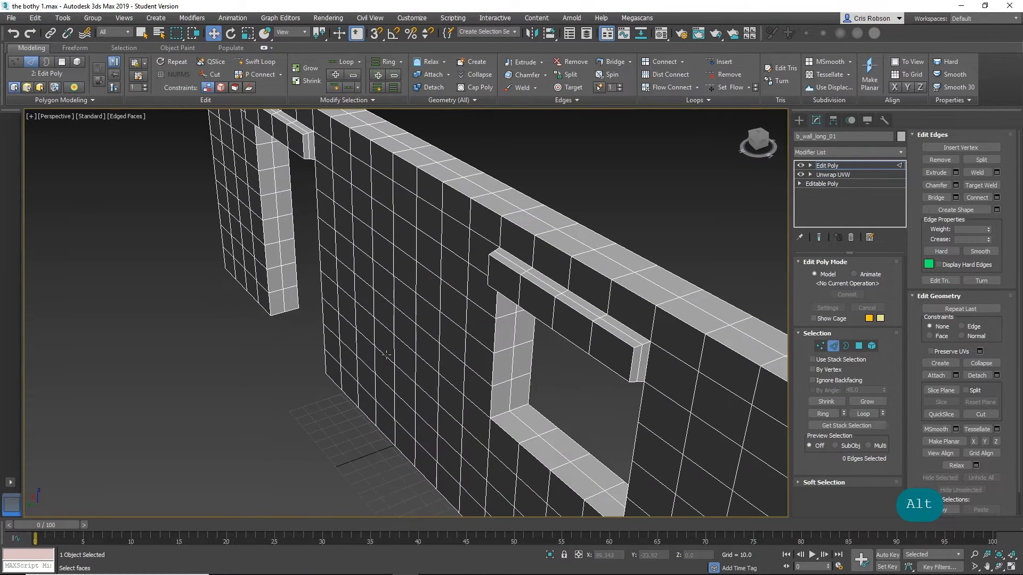
double_click(615, 327)
key("ctrl+BackSpace")
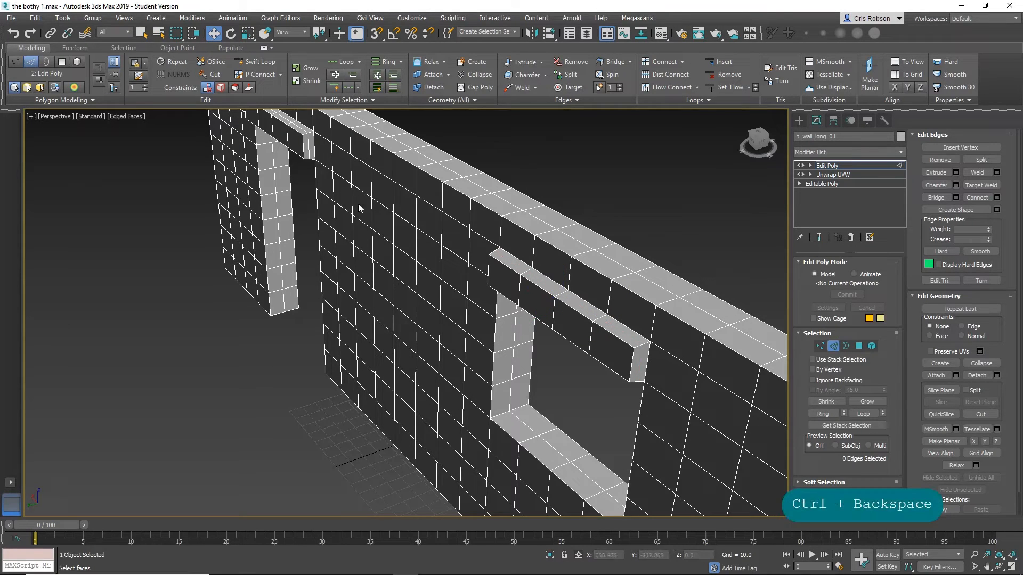
middle_click_drag(360, 208, 380, 255, "alt")
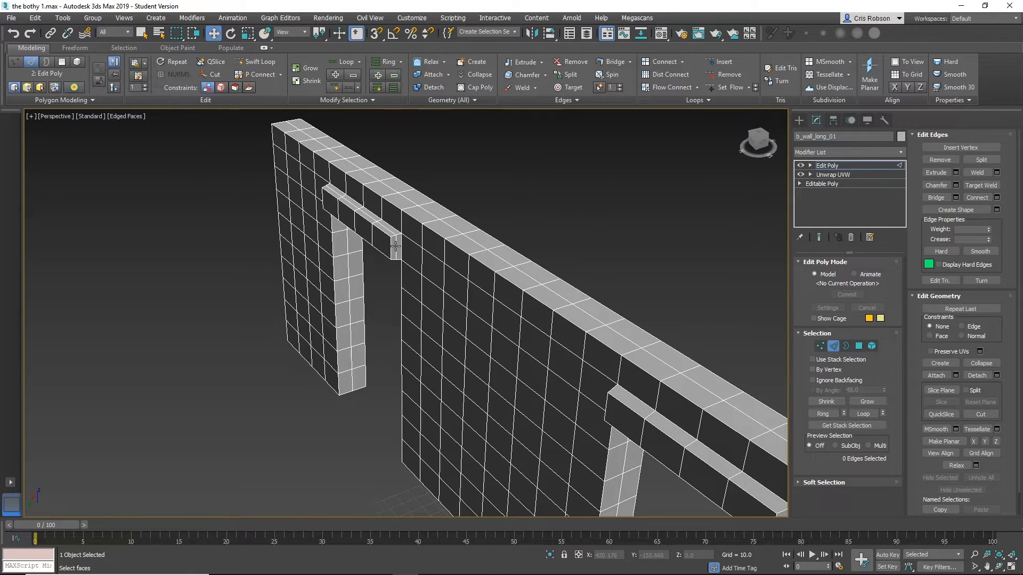
double_click(395, 246)
key("ctrl+BackSpace")
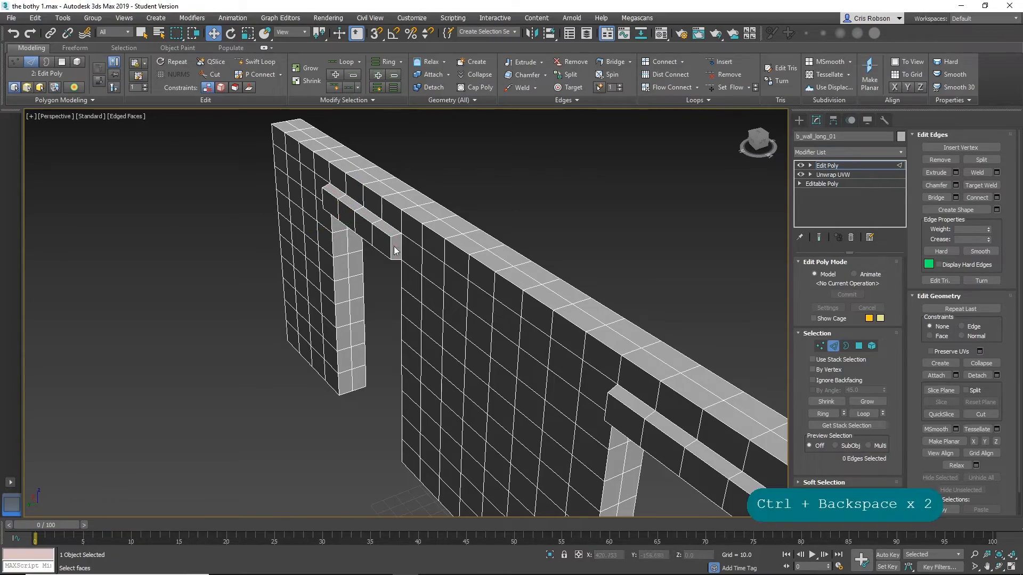
Step: Leave the edge sub-object level and add a Noise modifier to the whole wall above Edit Poly
scroll(343, 313, "down", 2)
middle_click_drag(319, 344, 284, 287, "alt")
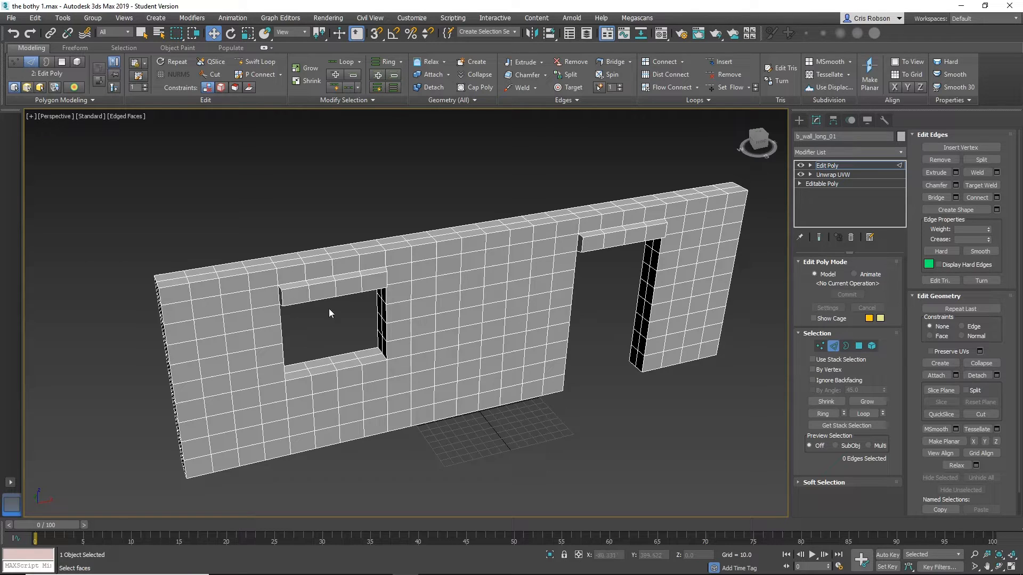
middle_click_drag(328, 309, 616, 239, "alt")
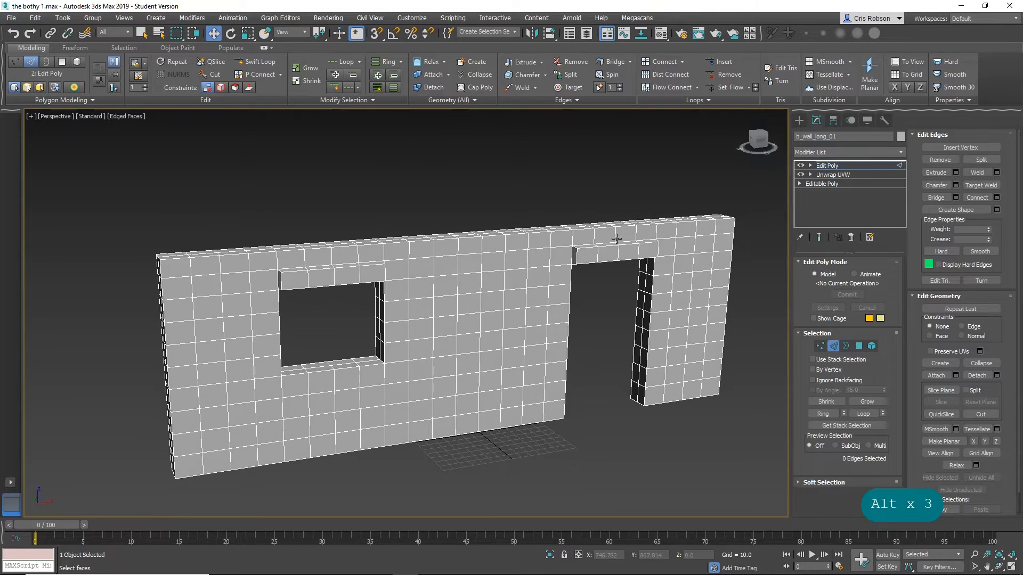
left_click(834, 345)
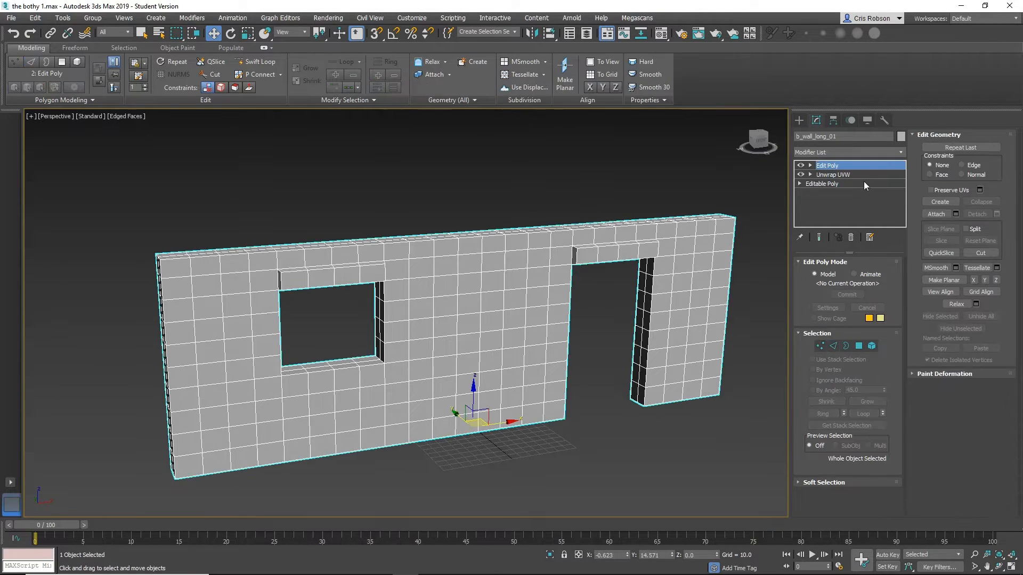
left_click(879, 150)
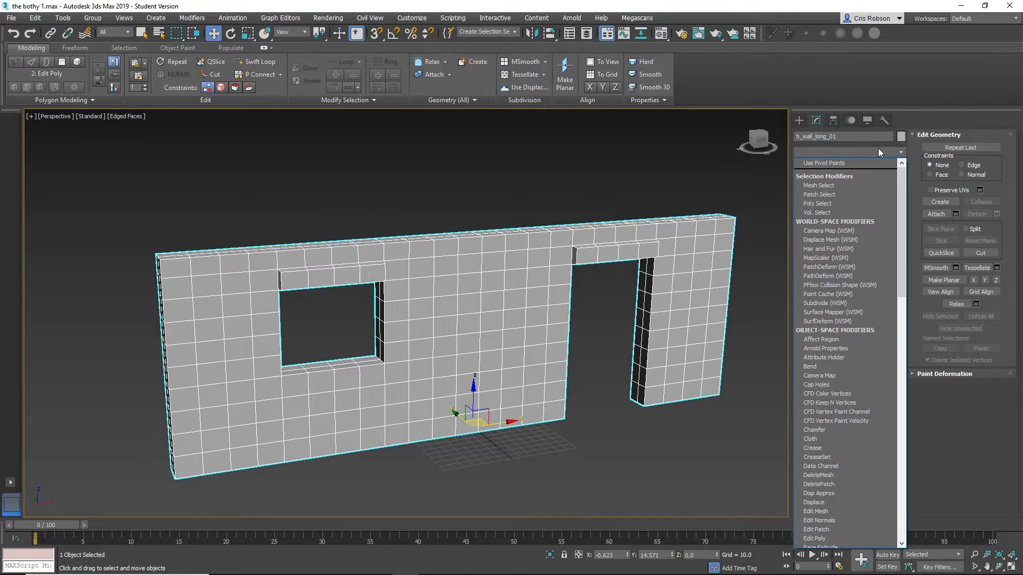
key("n")
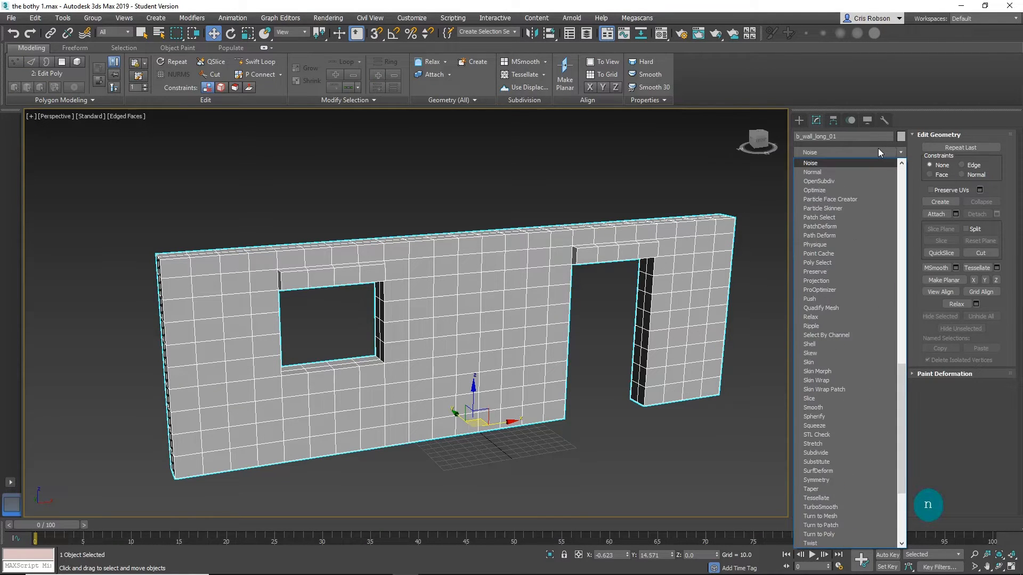
key("Return")
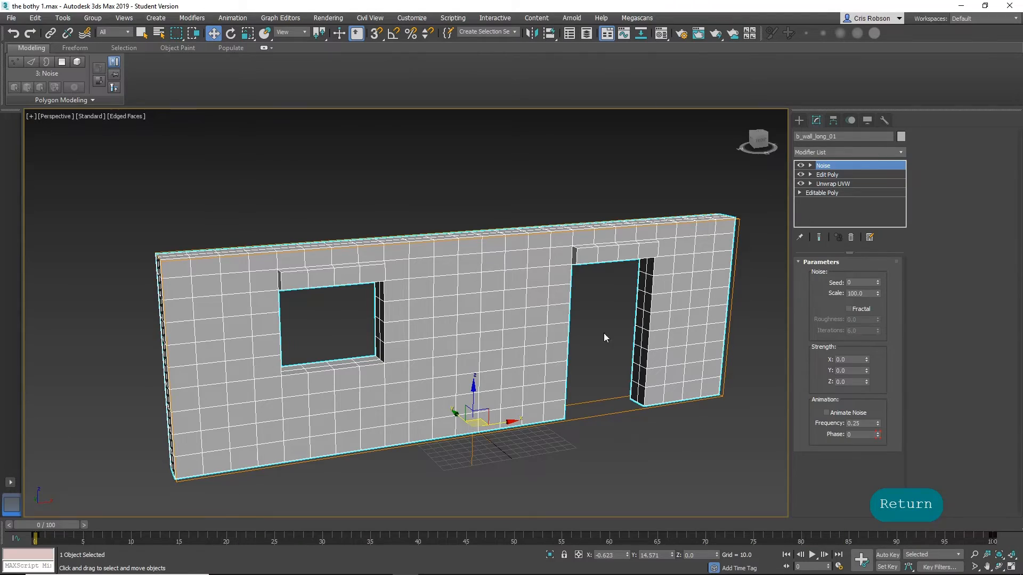
Step: Set the Noise modifier's Y strength to -10
middle_click_drag(603, 333, 623, 343, "alt")
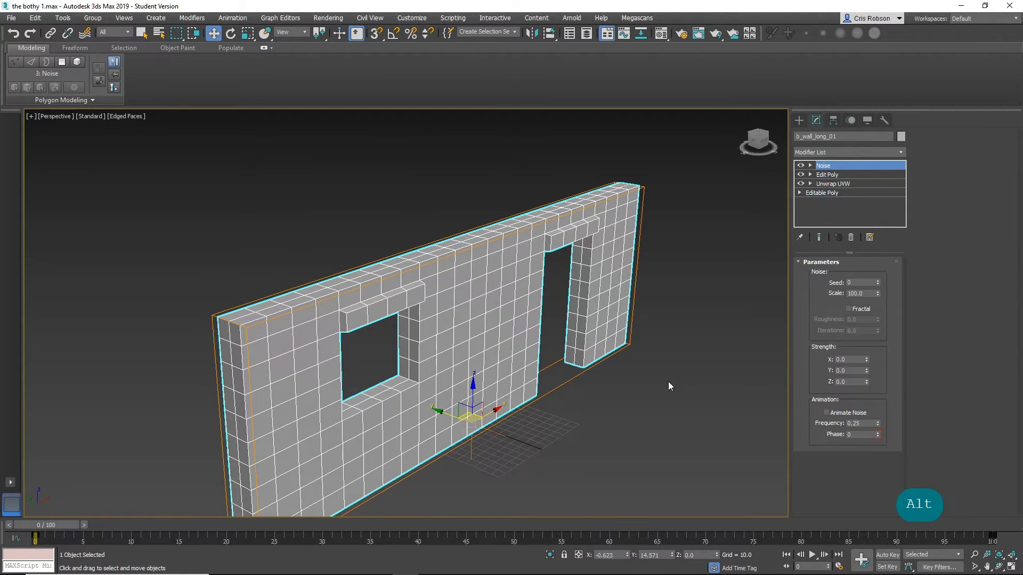
middle_click_drag(669, 384, 660, 347, "alt")
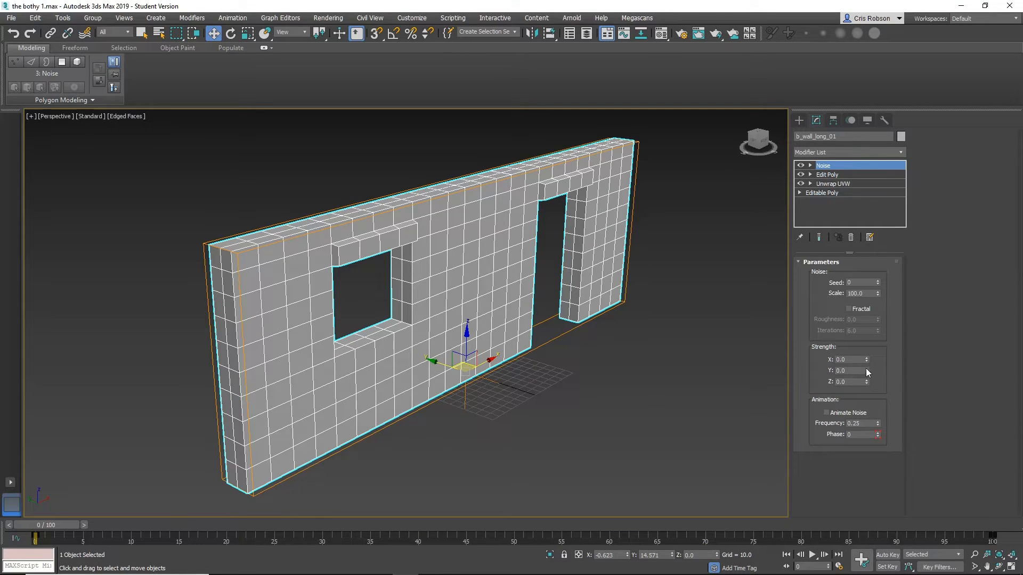
left_click_drag(867, 370, 779, 152)
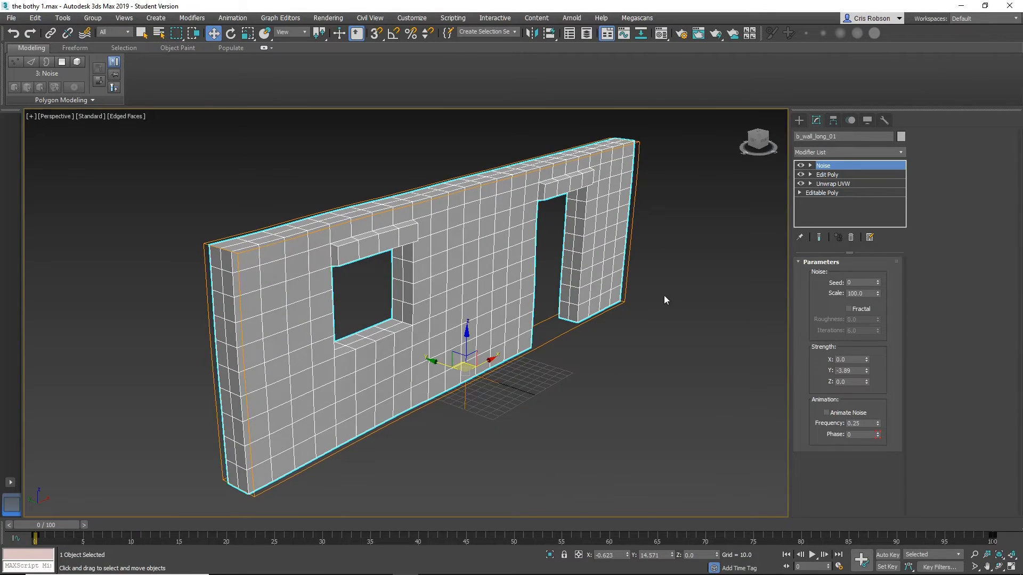
middle_click_drag(665, 297, 693, 309, "alt")
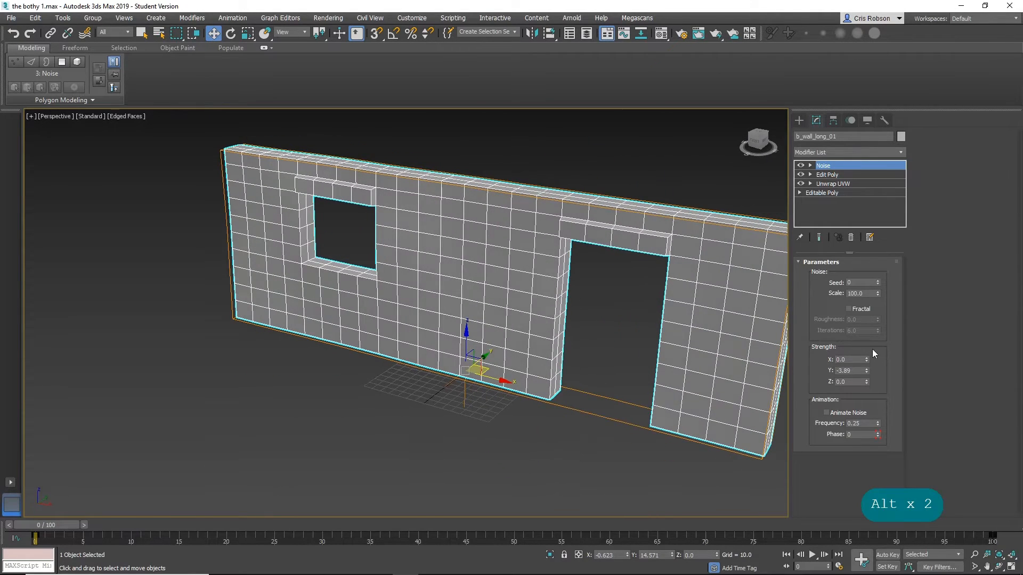
double_click(853, 372)
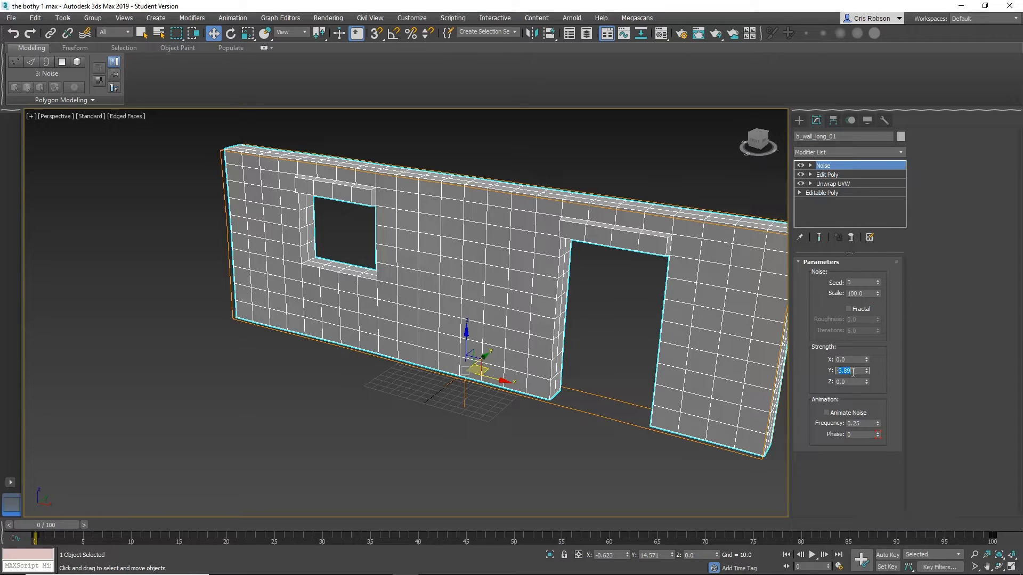
type("-10")
key("Tab")
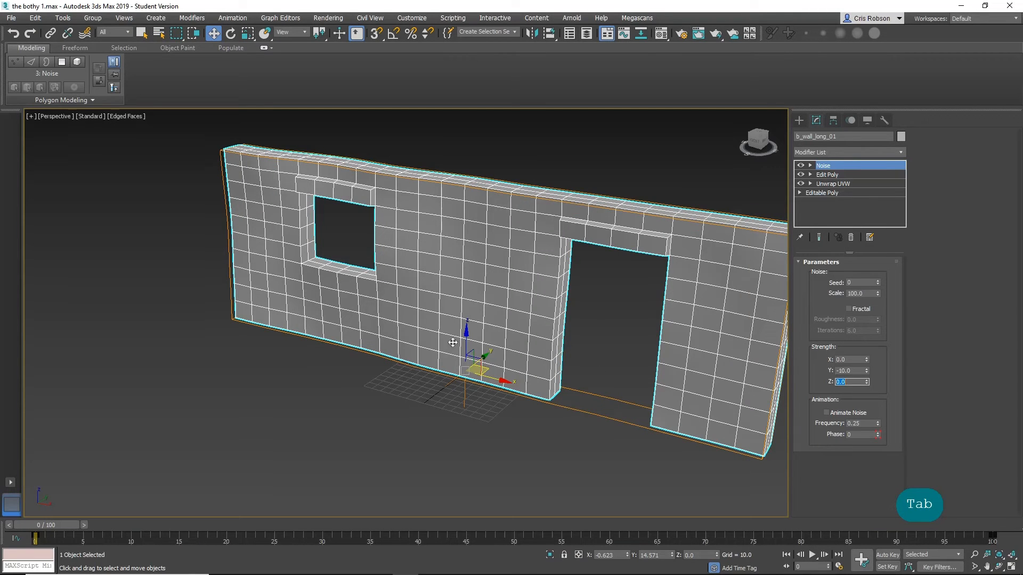
Step: Enable Fractal on the Noise modifier and inspect the wall's end and openings
middle_click_drag(331, 365, 367, 347, "alt")
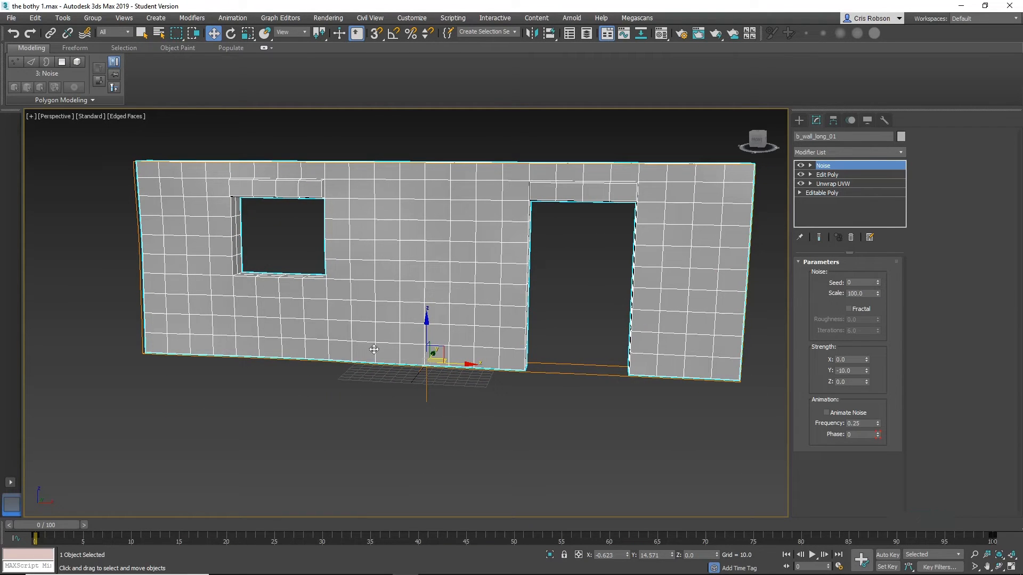
left_click(849, 309)
middle_click_drag(380, 428, 455, 416, "alt")
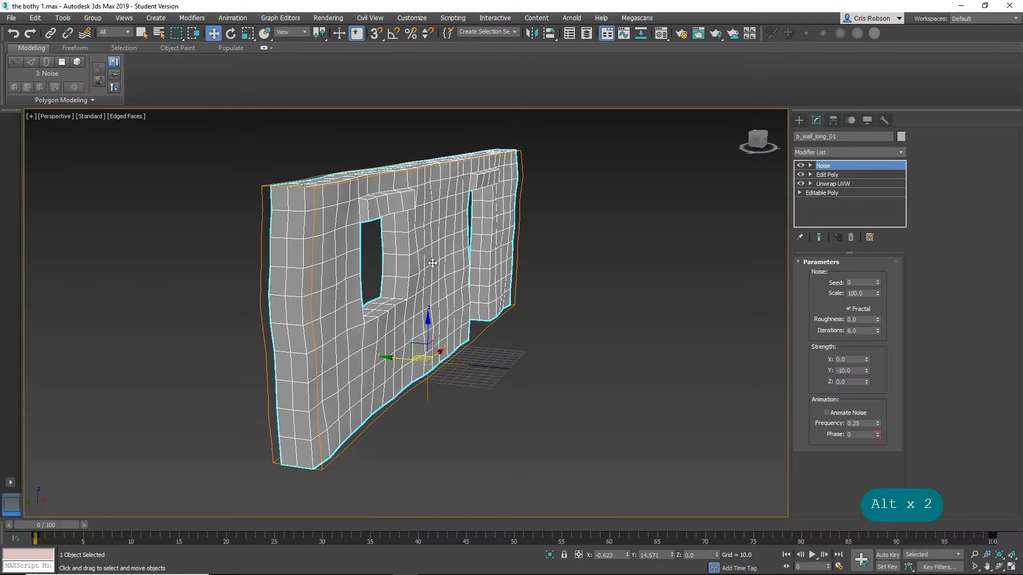
middle_click_drag(406, 267, 482, 290, "alt")
scroll(420, 274, "up", 5)
scroll(420, 275, "down", 5)
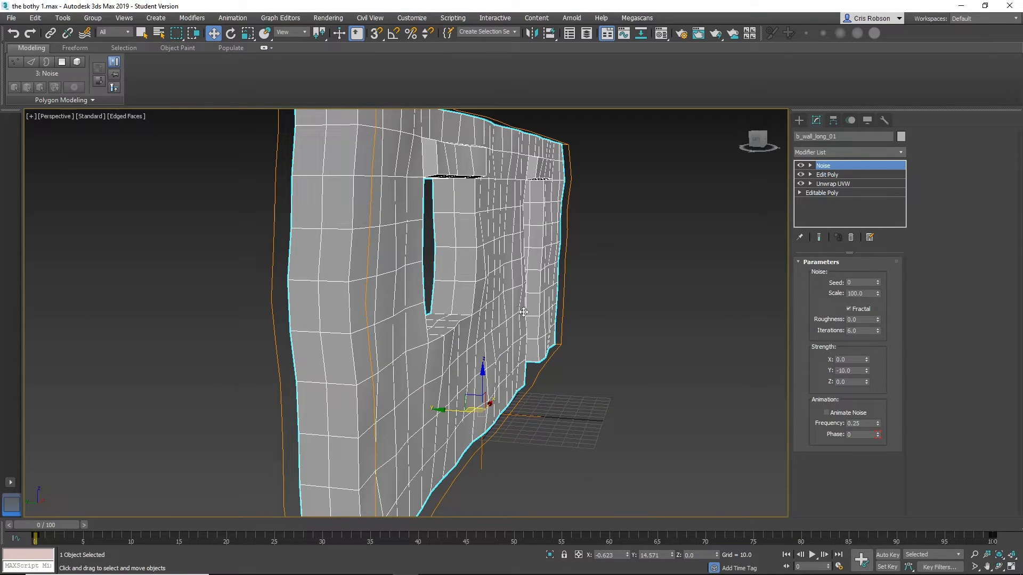
middle_click_drag(469, 338, 506, 220, "alt")
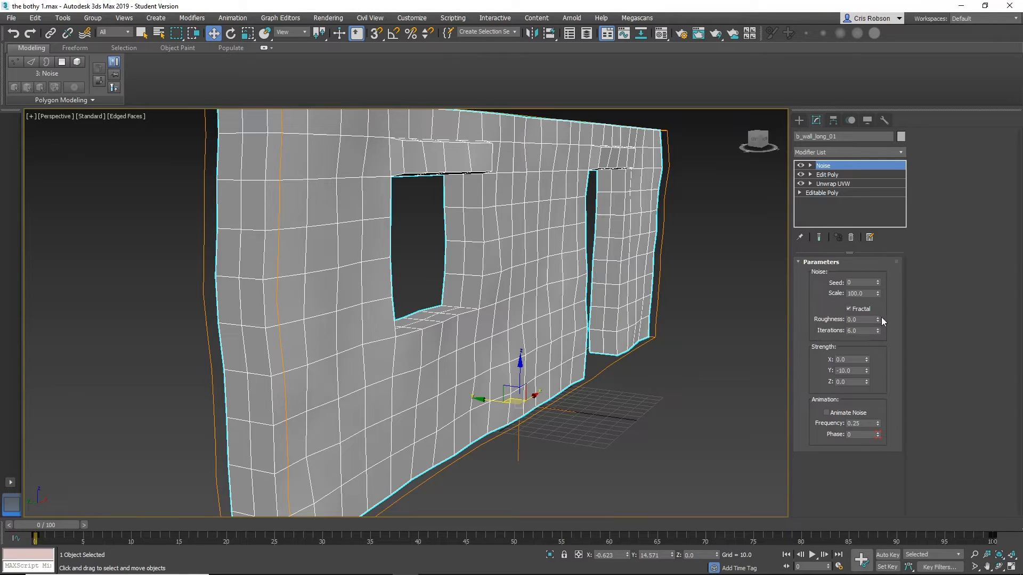
Step: Set the fractal noise roughness to 0.66 and check the deformation on both sides of the wall
left_click_drag(878, 320, 882, 250)
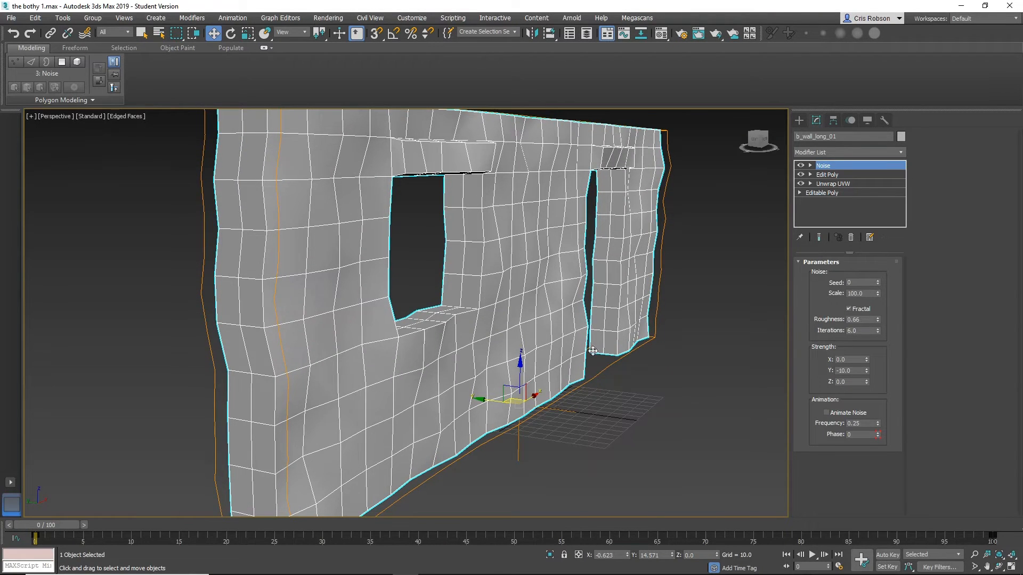
middle_click_drag(404, 376, 523, 376, "alt")
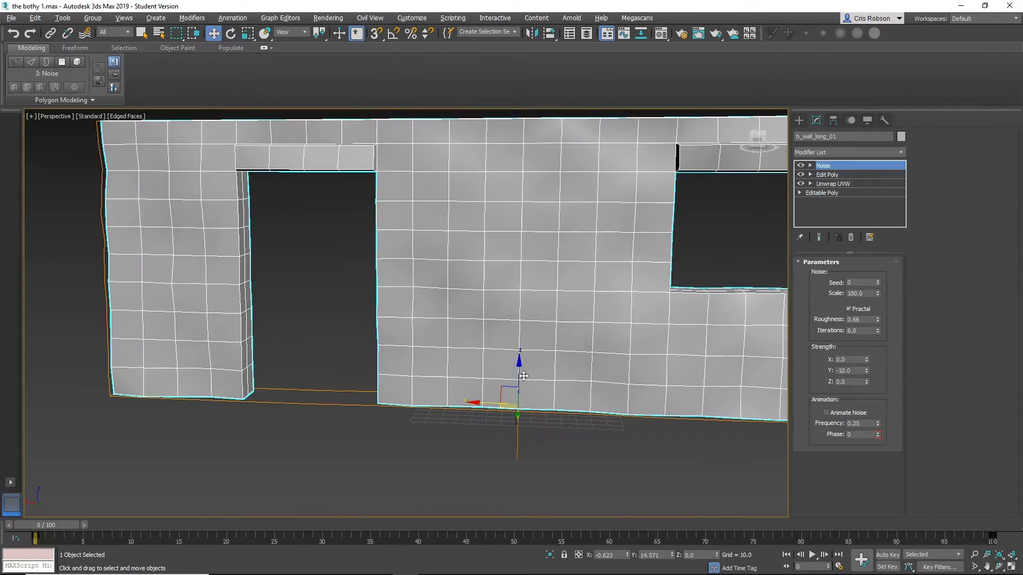
middle_click_drag(593, 355, 457, 322, "alt")
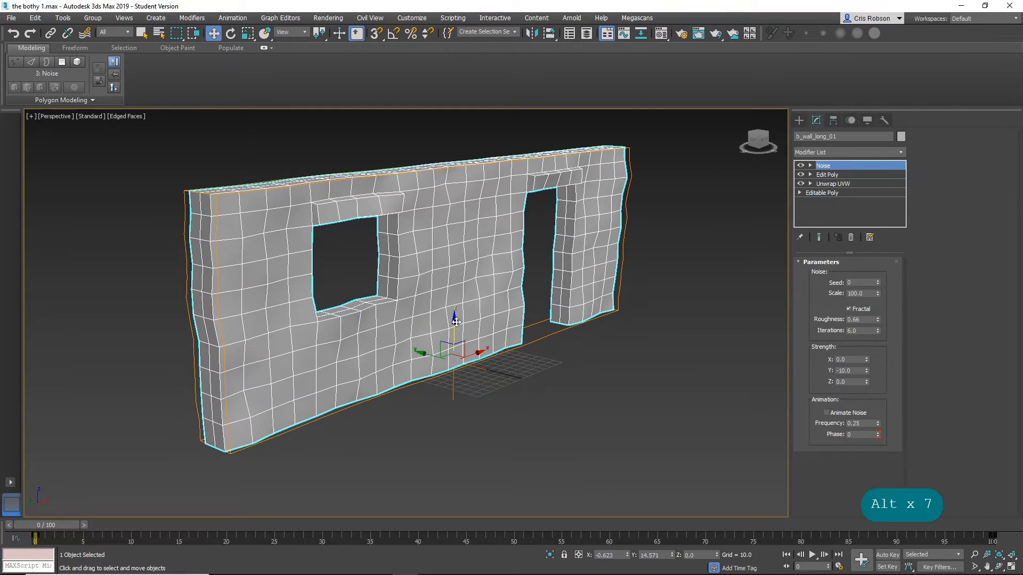
left_click(870, 151)
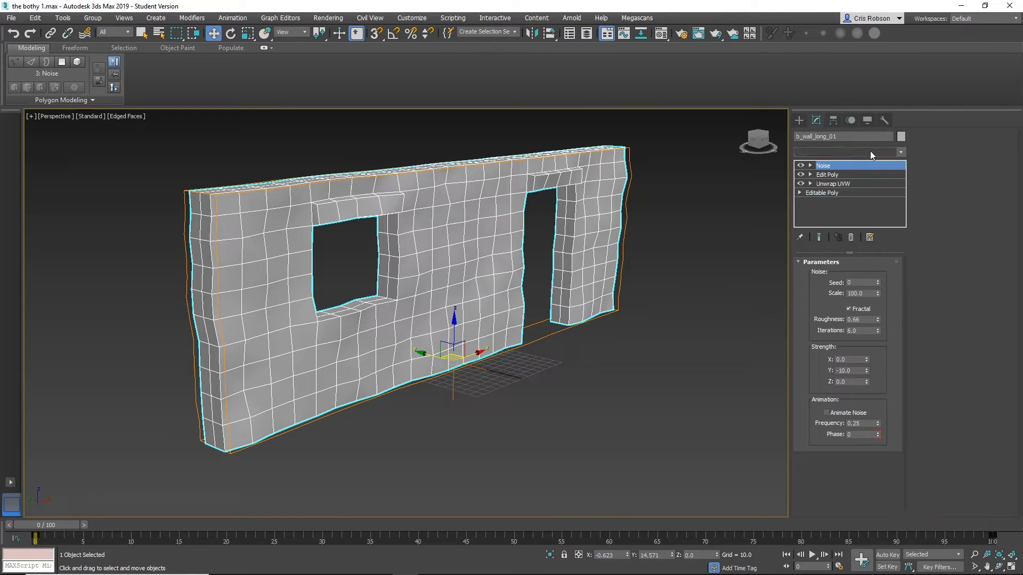
key("u")
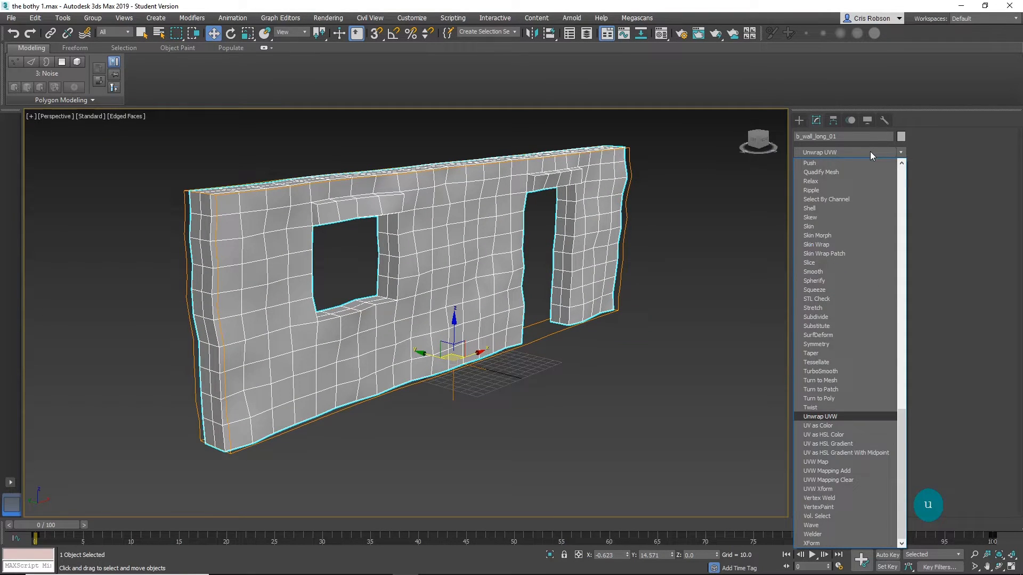
key("Return")
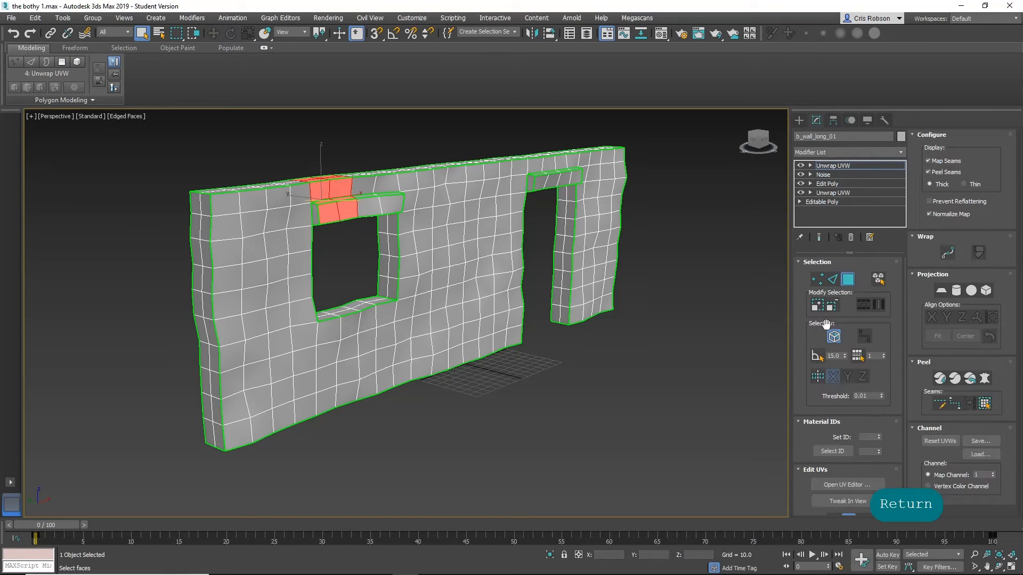
left_click(848, 283)
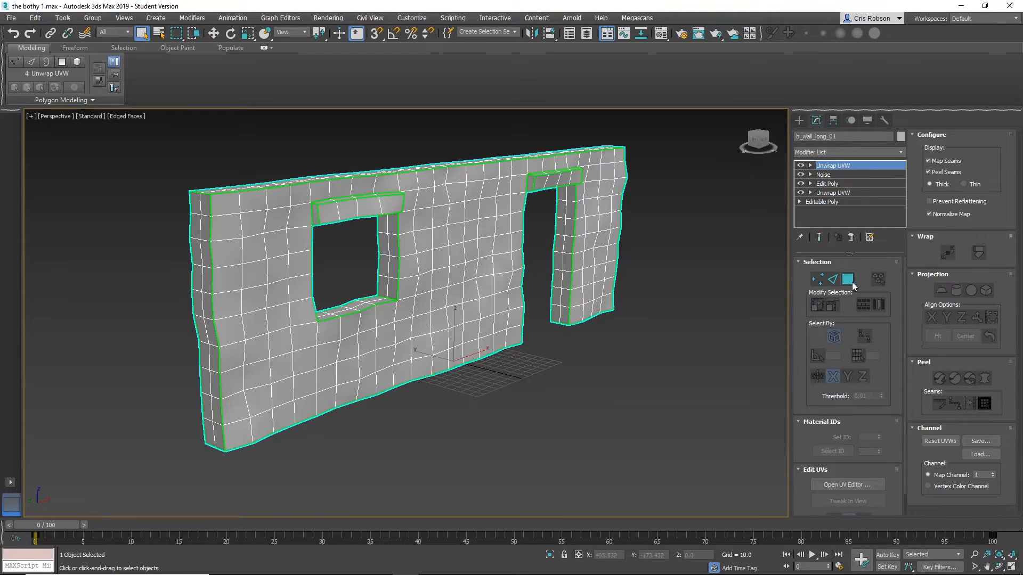
left_click(852, 237)
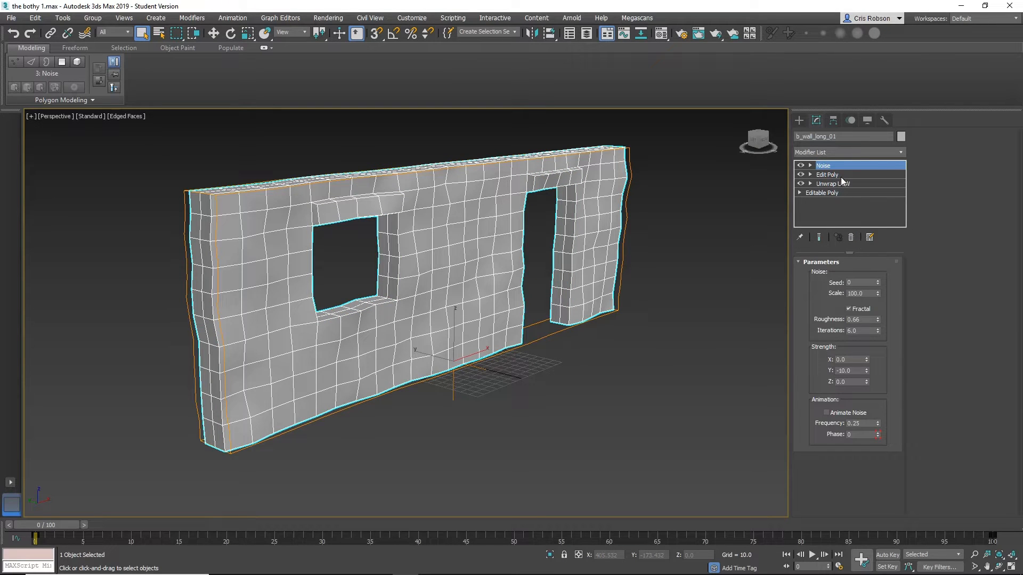
Step: Add an Unwrap UVW modifier above Noise and check the layout of all the wall's faces in the UV editor
left_click(824, 152)
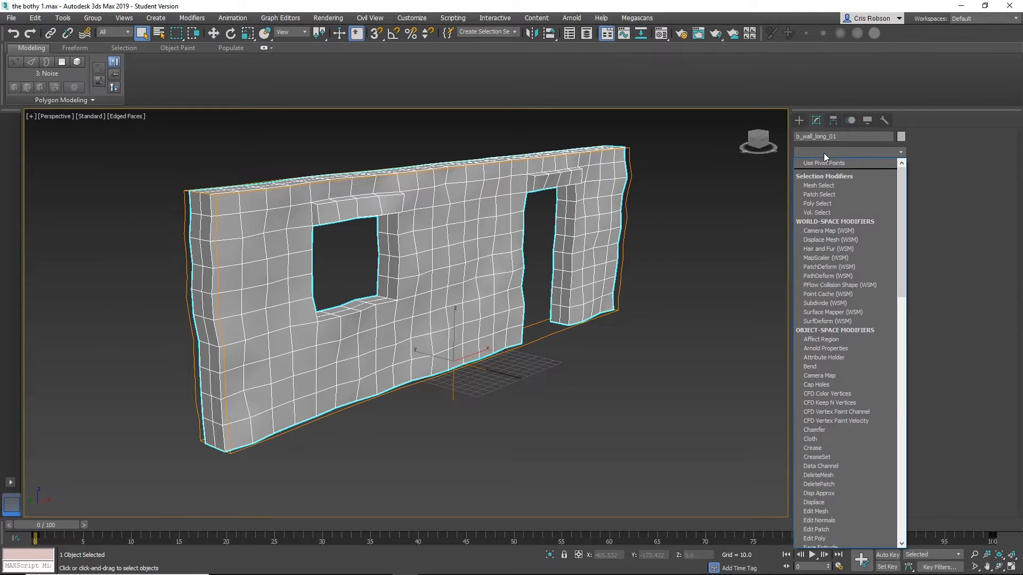
key("u")
key("Return")
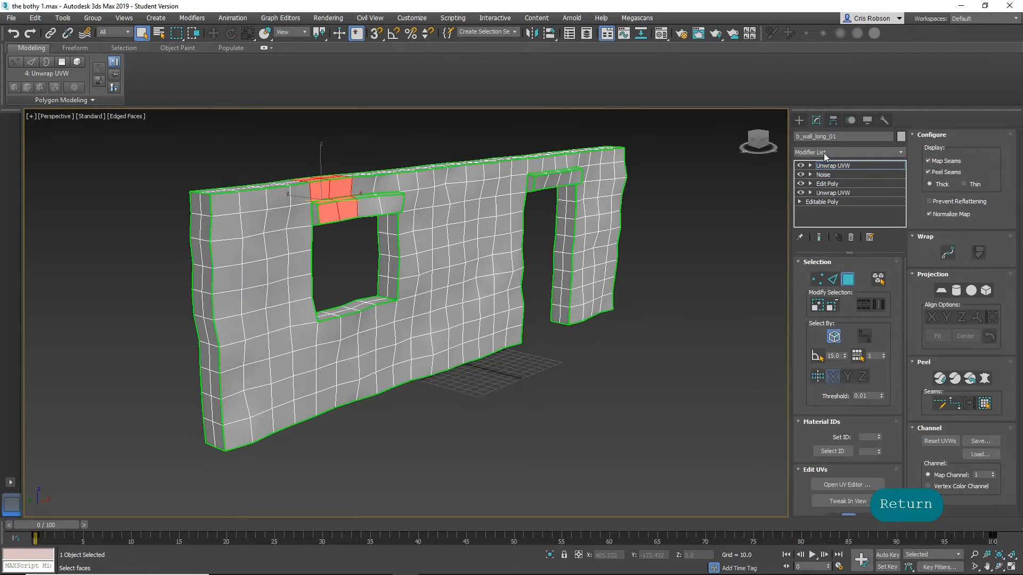
key("ctrl+a")
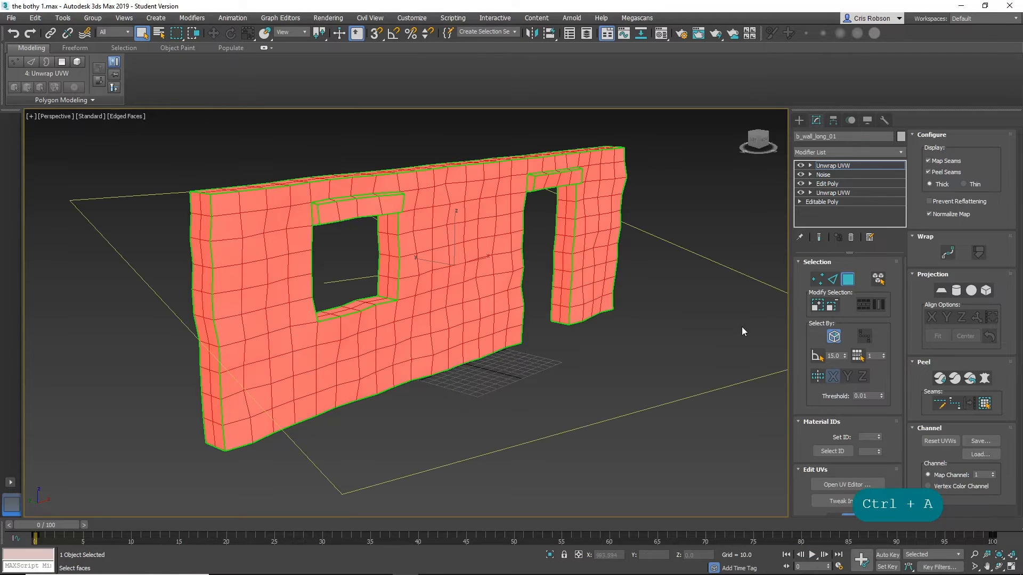
left_click(839, 485)
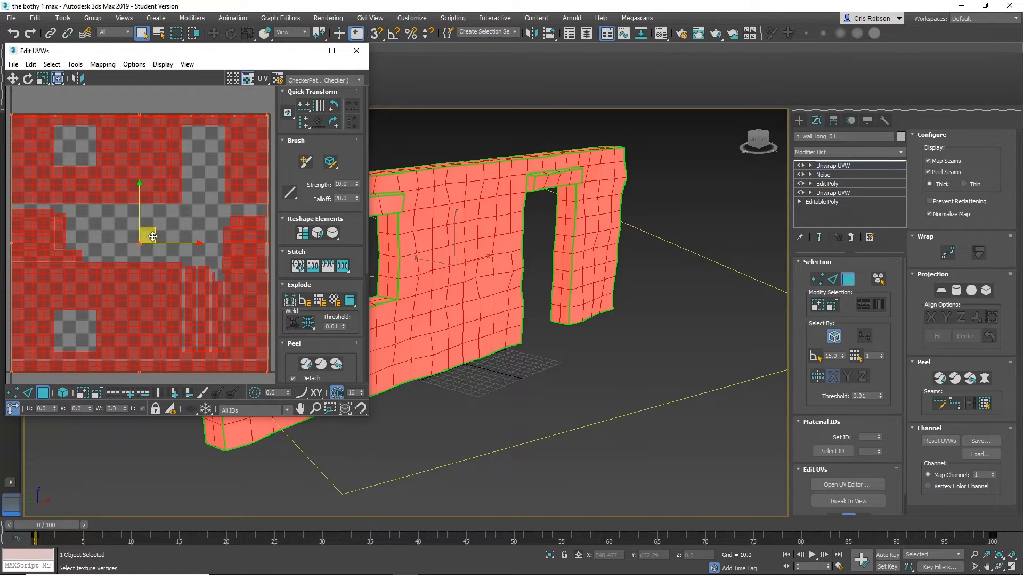
left_click(187, 222)
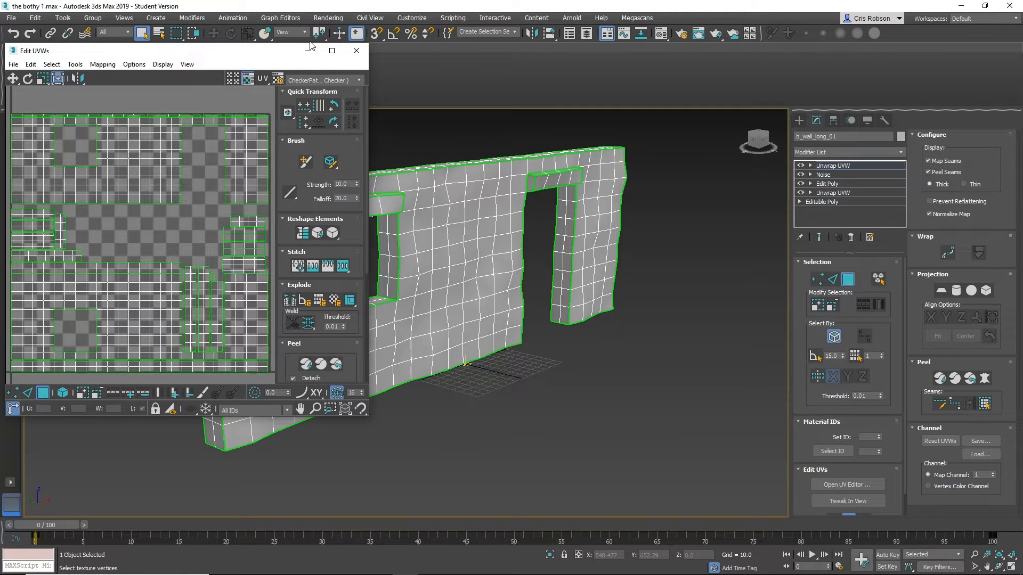
left_click(357, 50)
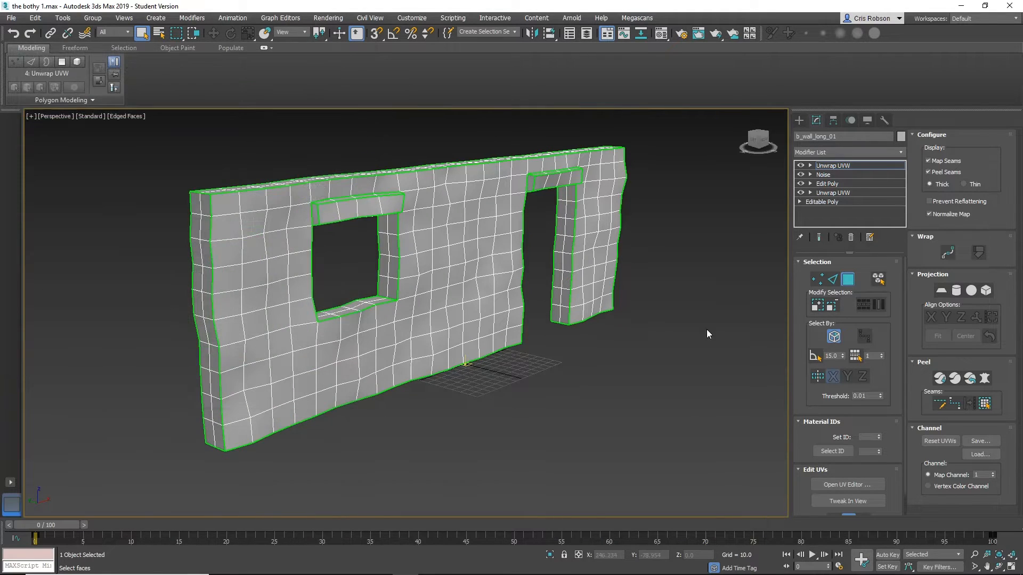
Step: Leave the polygon sub-object level of Unwrap UVW and add an Edit Poly modifier above it
middle_click_drag(668, 317, 707, 345)
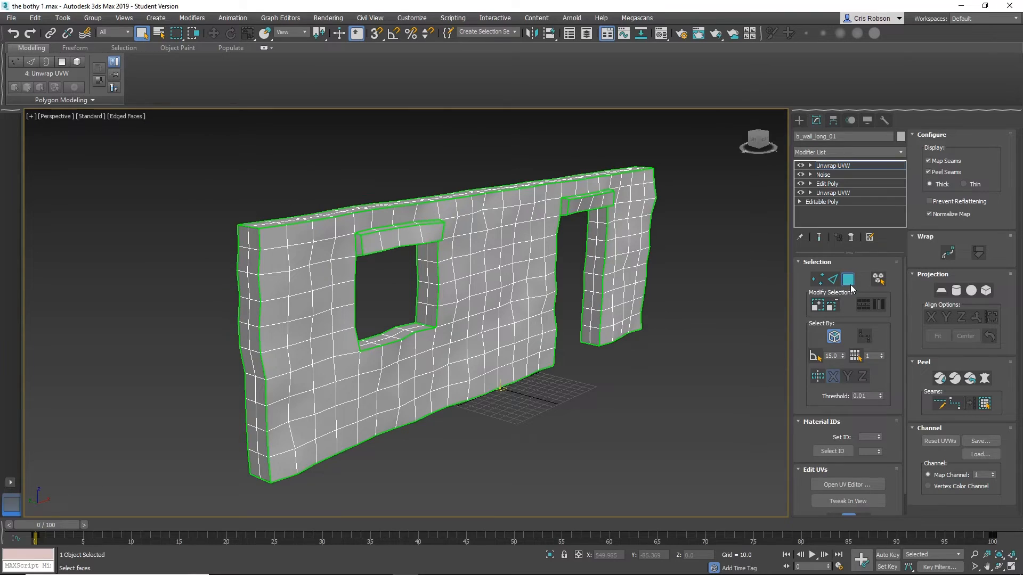
left_click(849, 282)
middle_click_drag(621, 344, 683, 285, "alt")
scroll(544, 341, "up", 3)
scroll(569, 341, "down", 3)
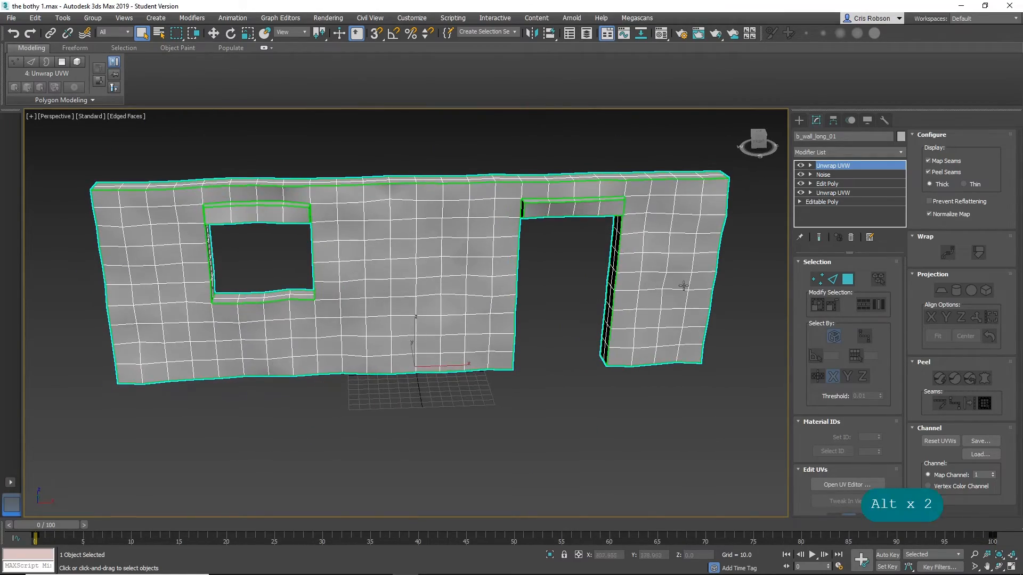
middle_click_drag(397, 307, 428, 338)
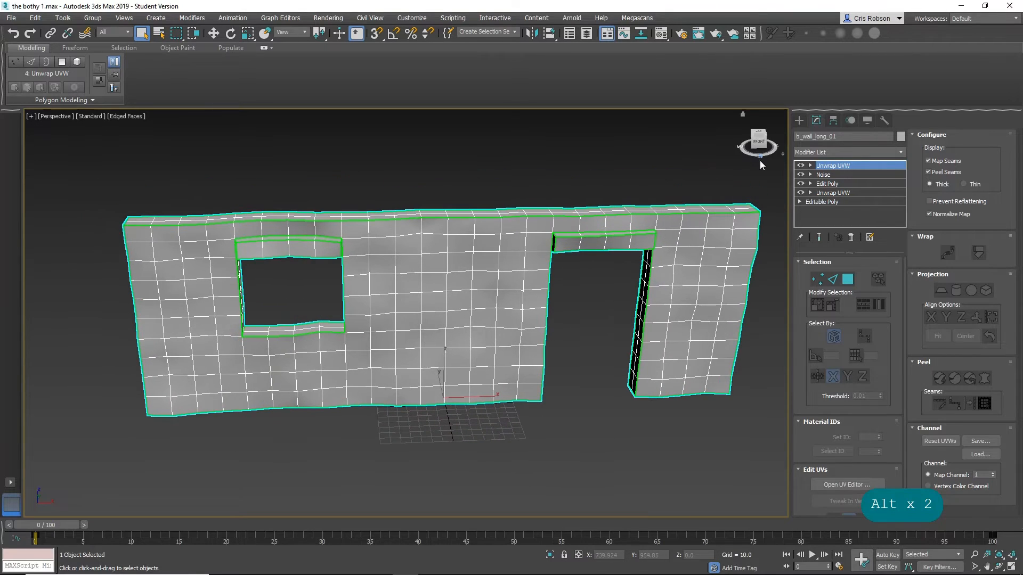
left_click(817, 152)
key("e")
key("e")
key("e")
key("e")
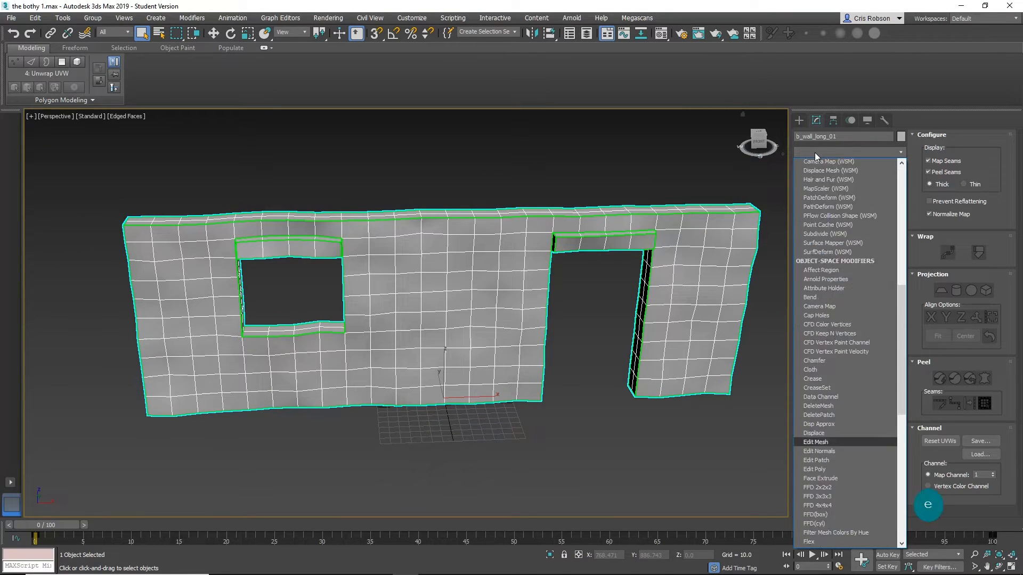
key("Return")
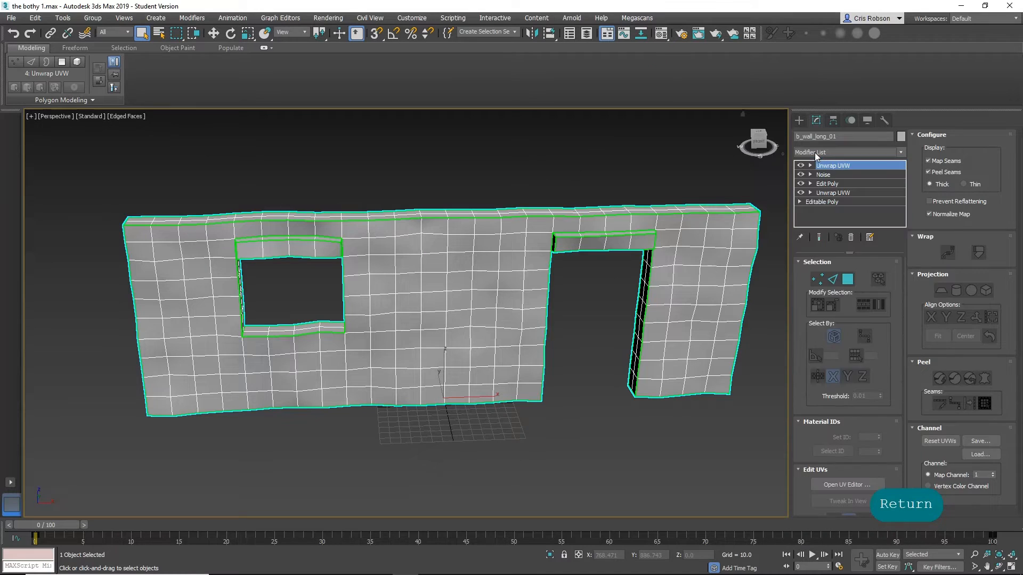
Step: Enter the polygon level of the new Edit Poly modifier and select the four faces along one side of the door lintel
middle_click_drag(678, 332, 618, 319)
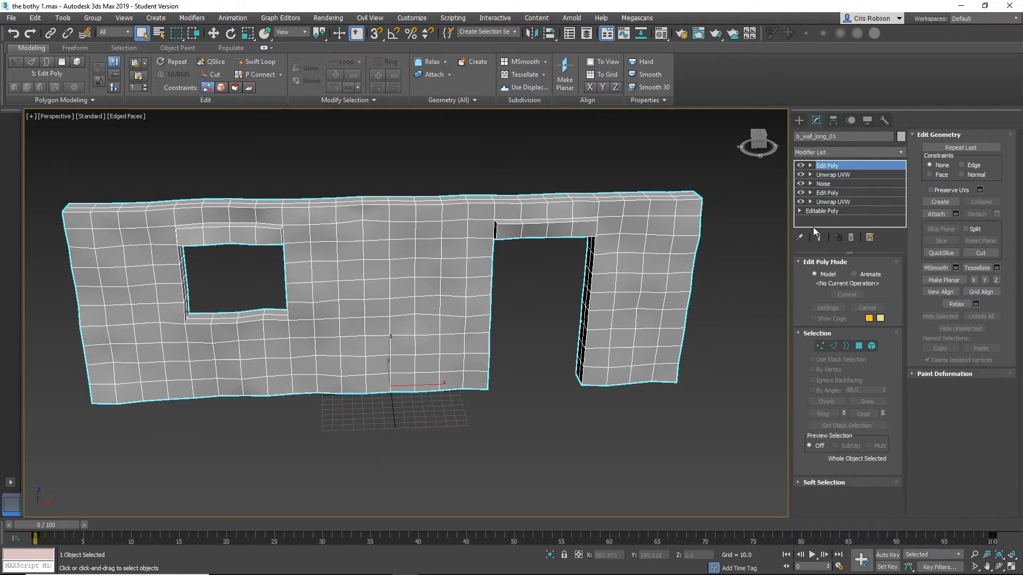
middle_click_drag(568, 267, 546, 248, "alt")
scroll(532, 272, "up", 5)
scroll(543, 273, "up", 3)
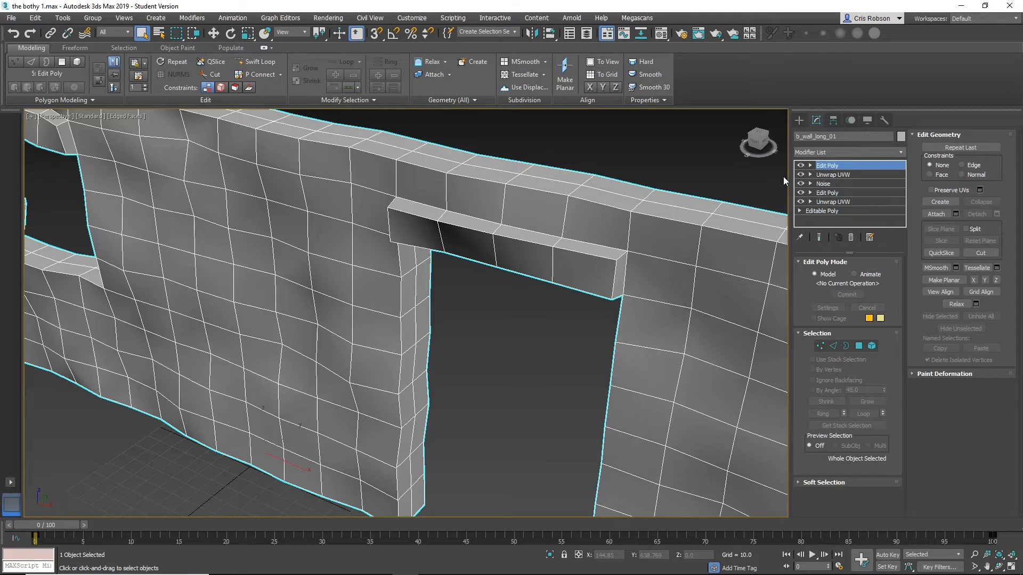
middle_click_drag(621, 285, 611, 285, "alt")
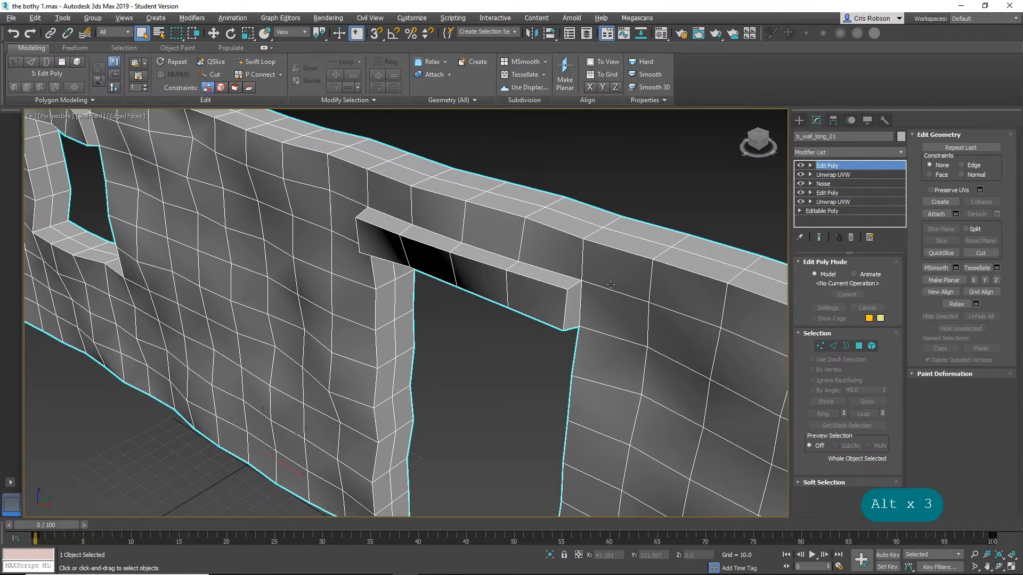
left_click(859, 348)
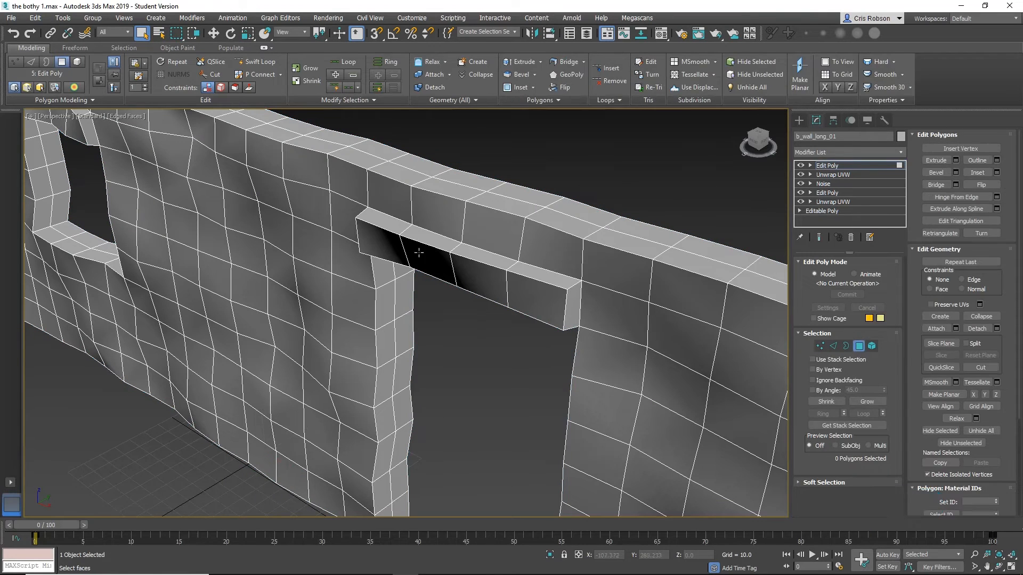
left_click(382, 249)
left_click(453, 268, "ctrl")
left_click(482, 280, "ctrl")
left_click(539, 296, "ctrl")
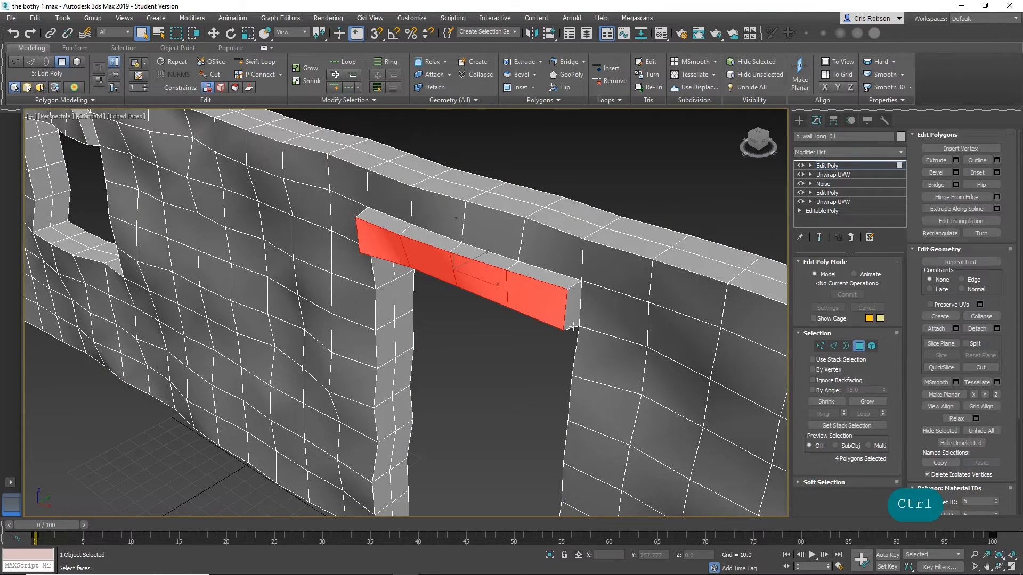
Step: Add the door lintel's four opposite side faces and the middle faces of its underside to the selection
middle_click_drag(540, 297, 481, 312, "alt")
left_click(469, 333, "ctrl")
left_click(512, 315, "ctrl")
left_click(557, 293, "ctrl")
left_click(594, 275, "ctrl")
left_click(460, 300, "ctrl")
left_click(462, 314, "ctrl")
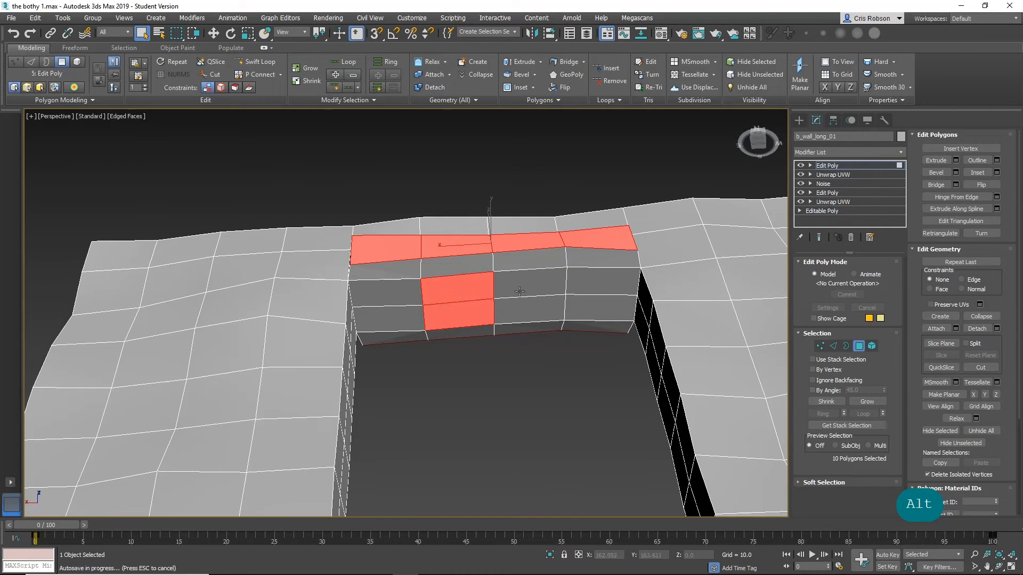
left_click(523, 287, "ctrl")
left_click(528, 312, "ctrl")
Step: Add faces on one side of the window lintel and the middle faces of its underside to the selection
middle_click_drag(566, 312, 229, 293, "alt")
mouse_move(446, 278)
middle_mouse_down("alt")
mouse_move(394, 286)
mouse_move(539, 345)
mouse_move(447, 283)
middle_mouse_up("alt")
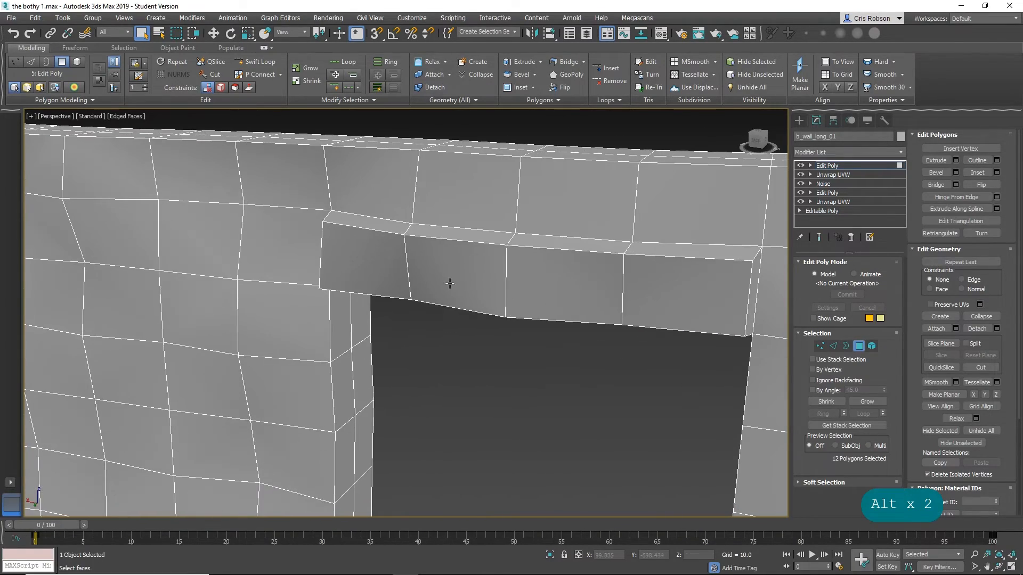
left_click(466, 281, "ctrl")
left_click(532, 283, "ctrl")
middle_click_drag(547, 339, 519, 267, "alt")
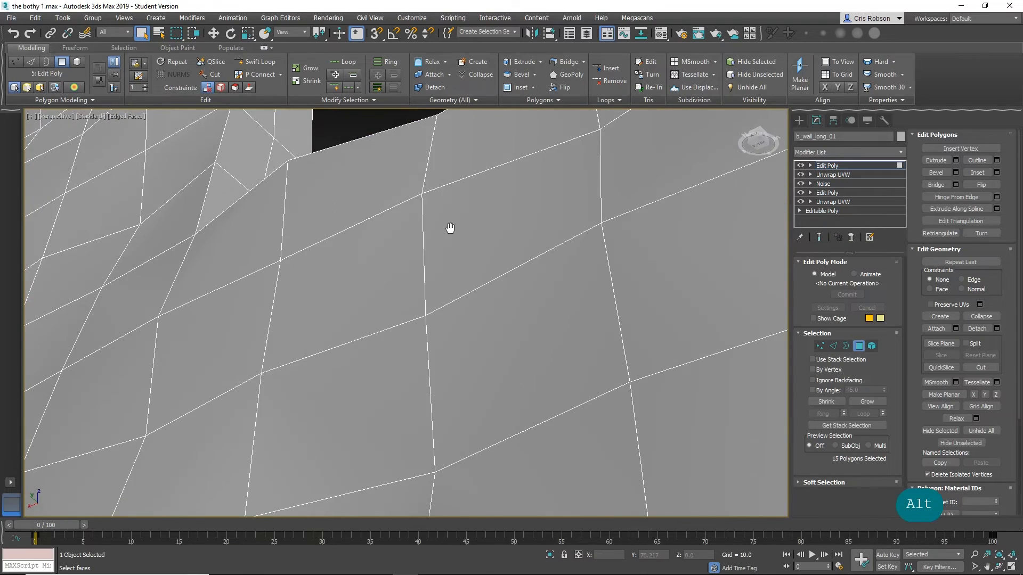
middle_click_drag(450, 229, 538, 574)
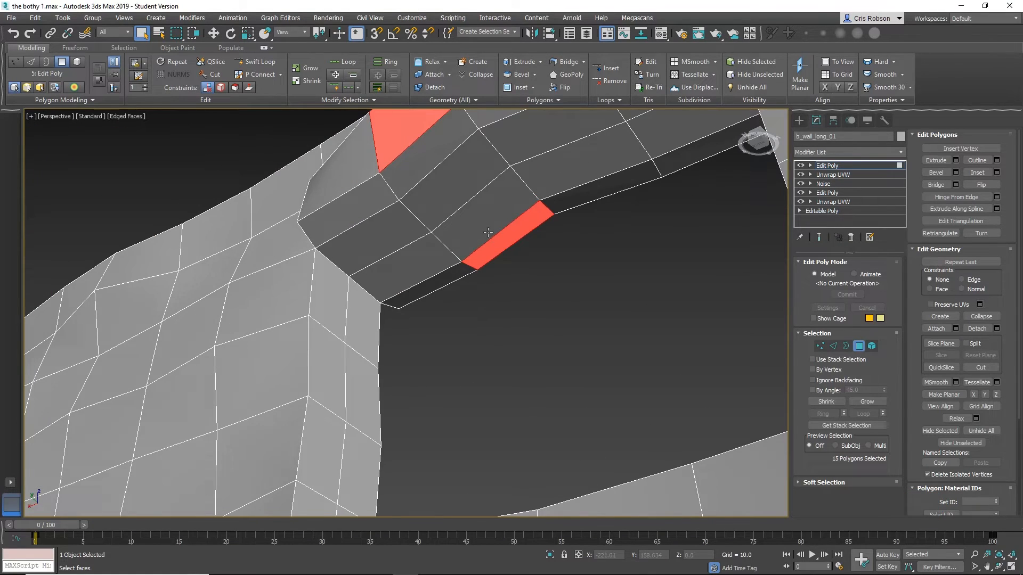
middle_click_drag(510, 311, 479, 269, "alt")
left_click(479, 268, "ctrl")
left_click(501, 293, "ctrl")
left_click(533, 238, "ctrl")
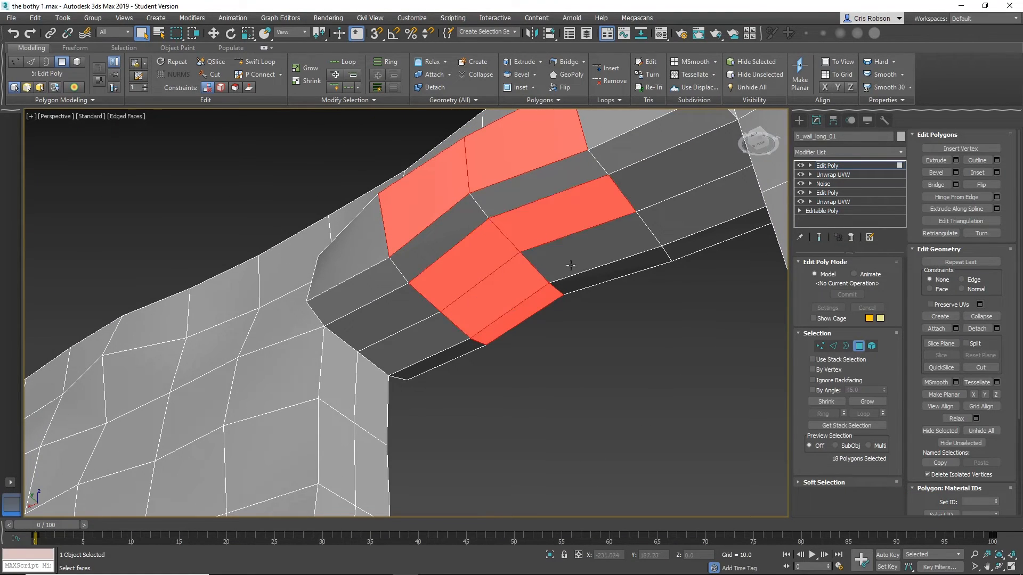
left_click(572, 267, "ctrl")
left_click(532, 305, "ctrl")
Step: Add the four faces on the opposite side of the window lintel to the selection
middle_click_drag(531, 304, 826, 228, "alt")
middle_click_drag(311, 308, 618, 261, "alt")
left_click(208, 299, "ctrl")
left_click(281, 299, "ctrl")
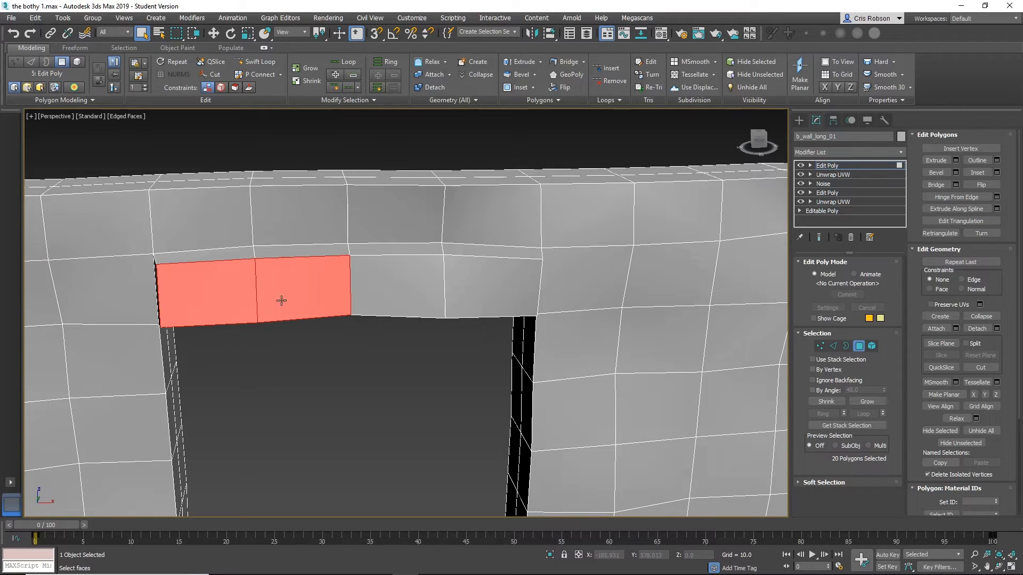
left_click(382, 293, "ctrl")
left_click(480, 293, "ctrl")
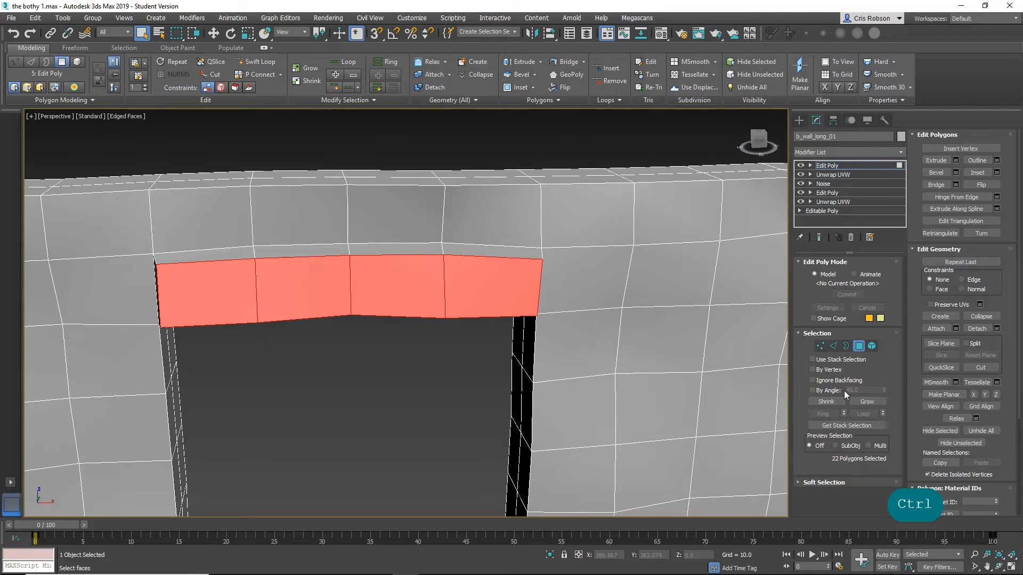
Step: Grow the selection over both lintels and add the missing end faces of the window lintel
left_click(867, 402)
middle_click_drag(478, 360, 416, 376, "alt")
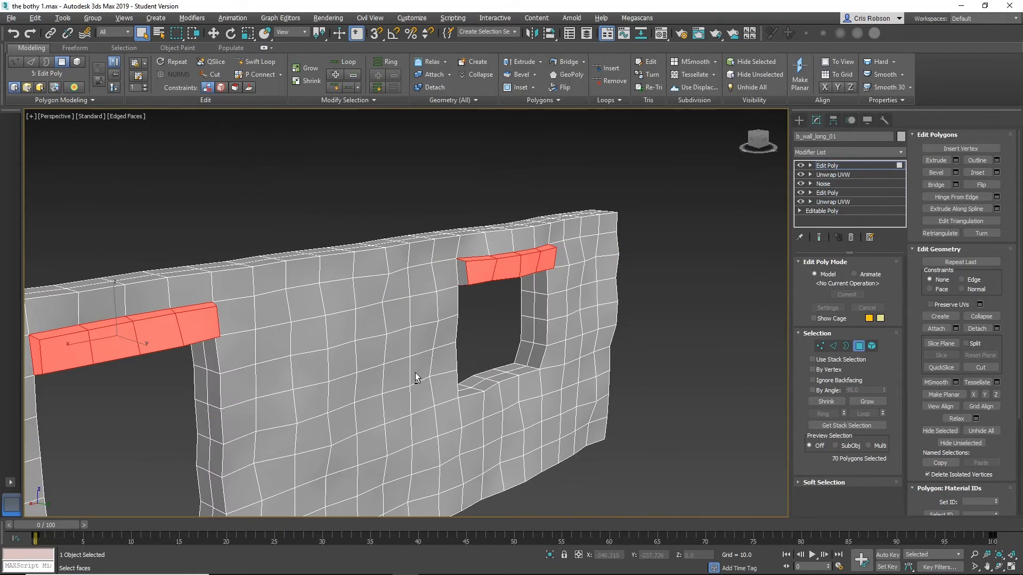
left_click(459, 275, "ctrl")
middle_click_drag(552, 308, 469, 320, "alt")
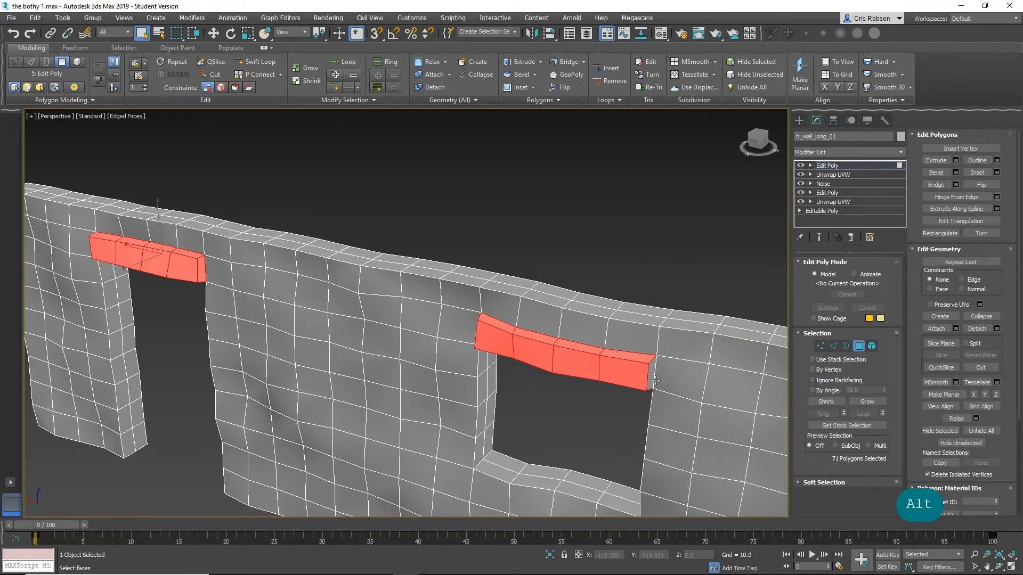
middle_click_drag(649, 376, 531, 329, "alt")
scroll(503, 287, "down", 3)
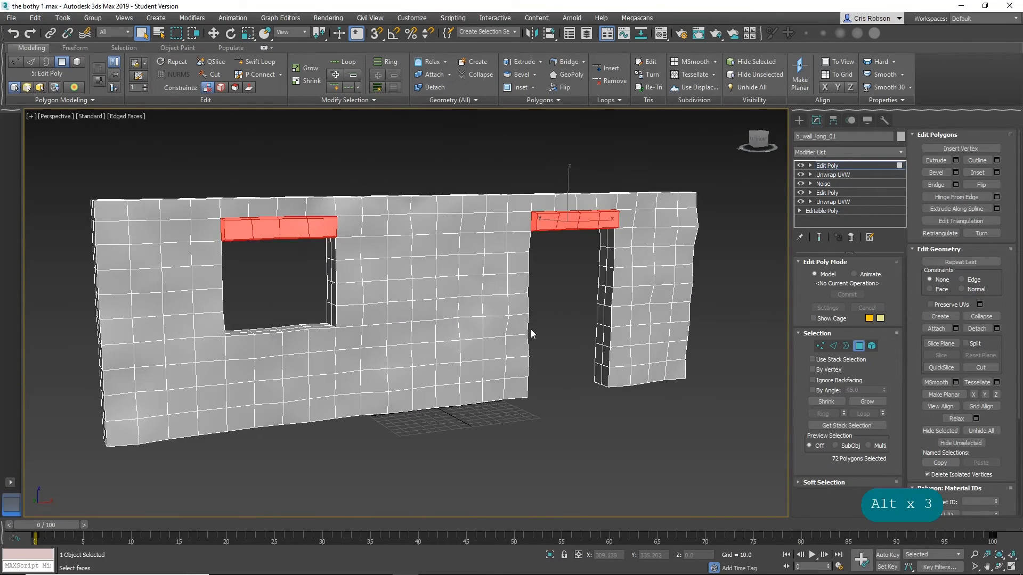
Step: Lock the lintel polygon selection and open the Material Editor with the second sample material active
key("space")
key("m")
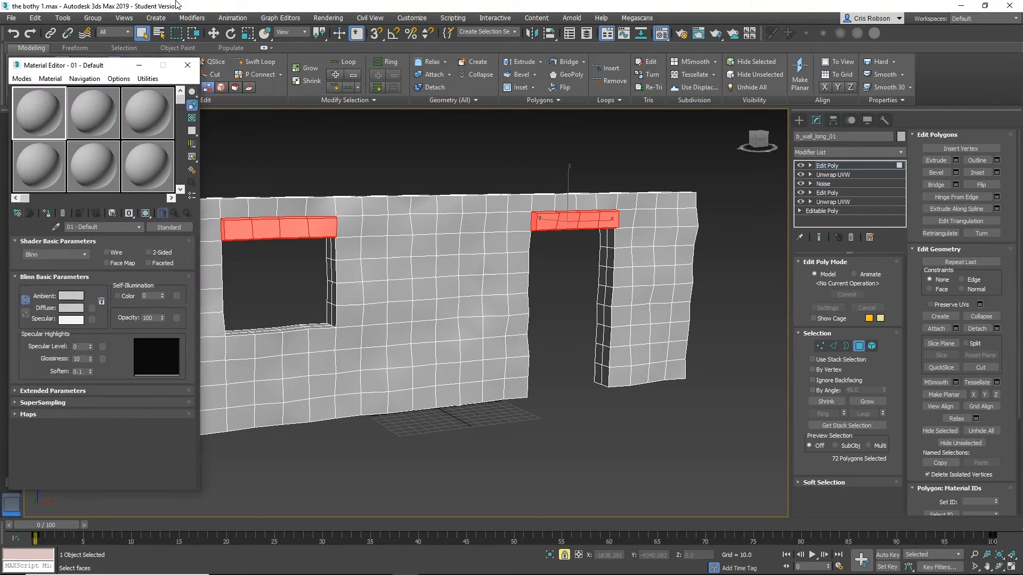
left_click_drag(34, 69, 797, 106)
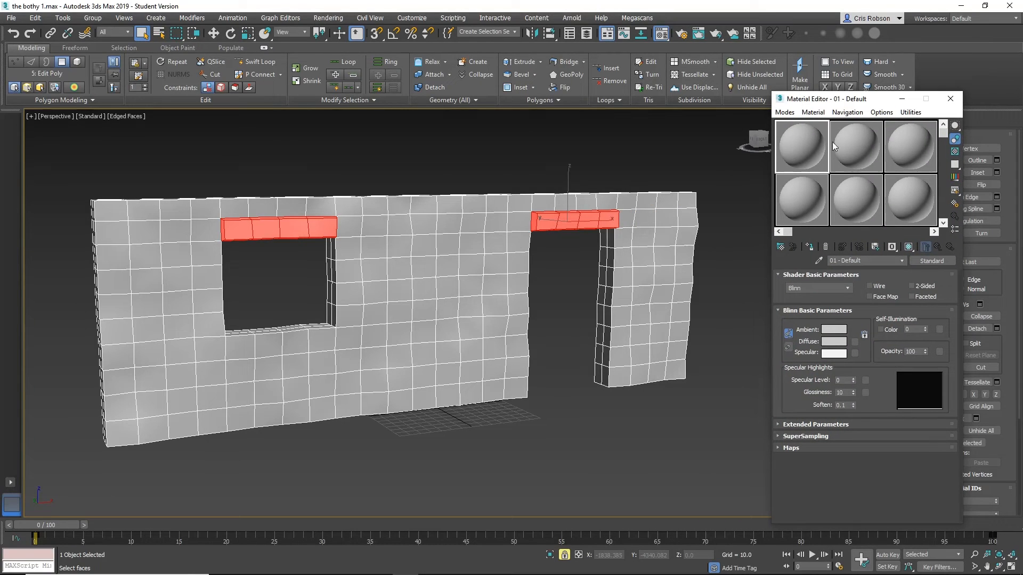
left_click(855, 148)
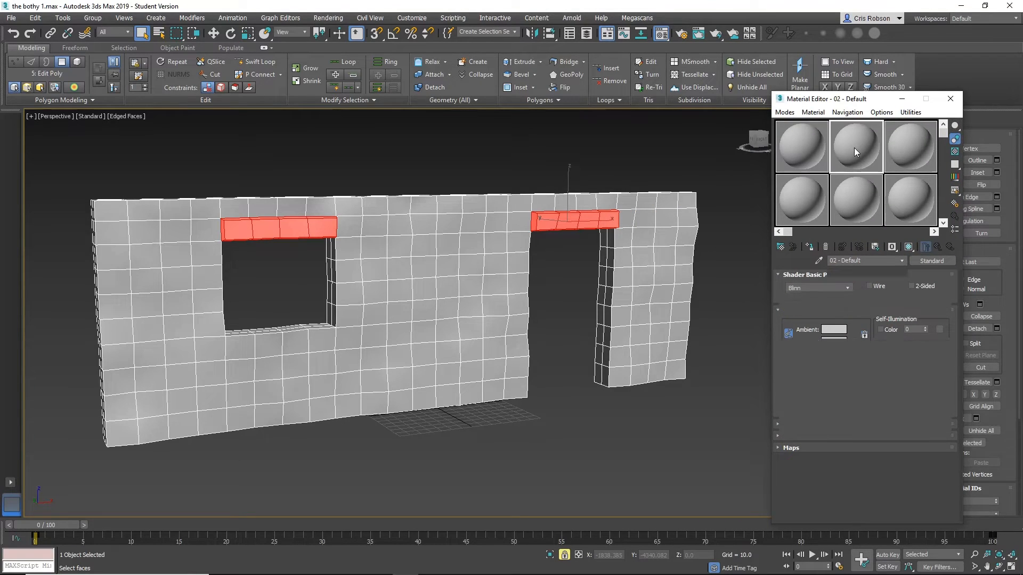
left_click(821, 288)
left_click(822, 288)
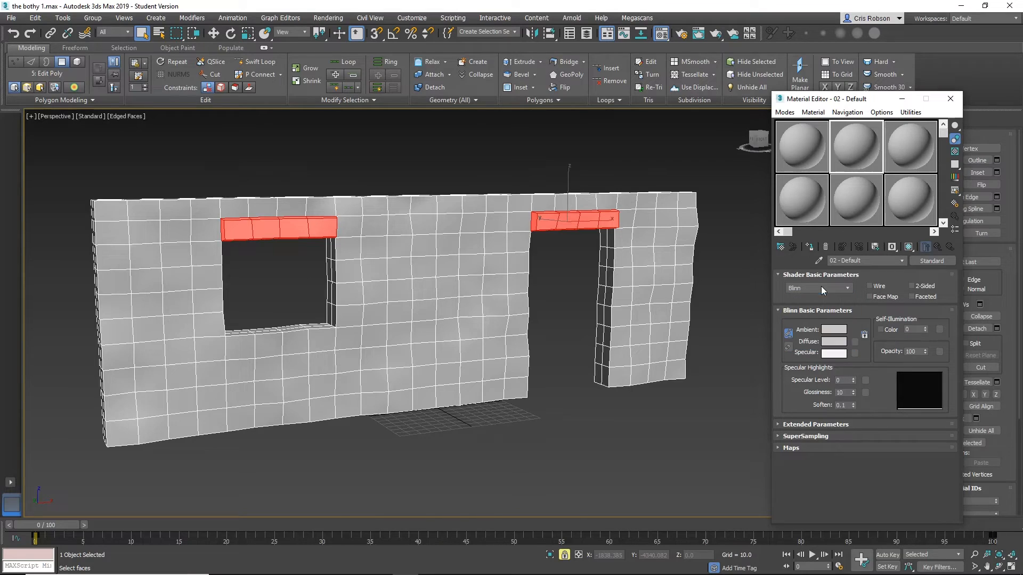
Step: Rename the material Secondary_Stone and assign it to the selected lintel polygons
left_click(865, 261)
key("ctrl+a")
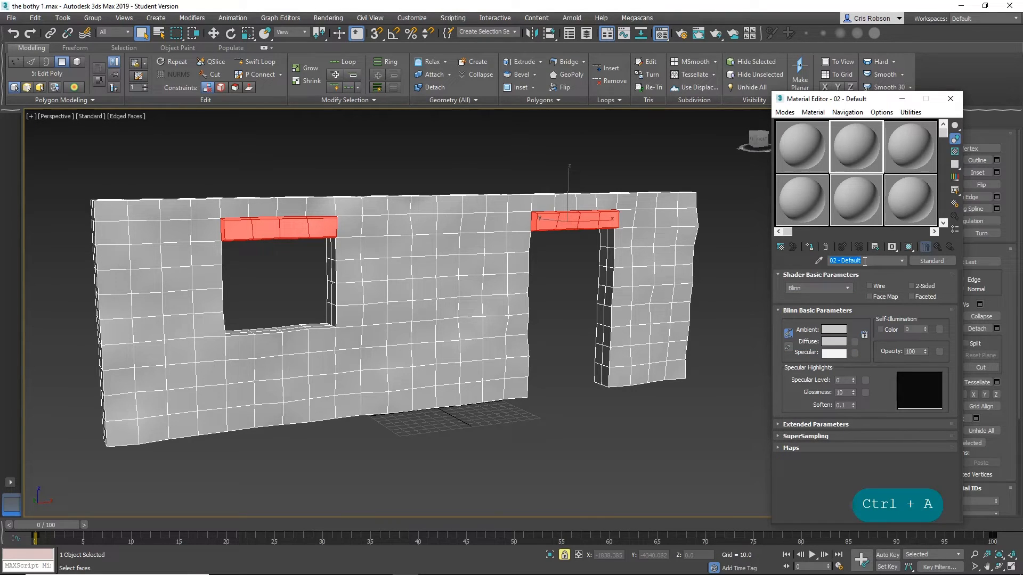
type("Secondary")
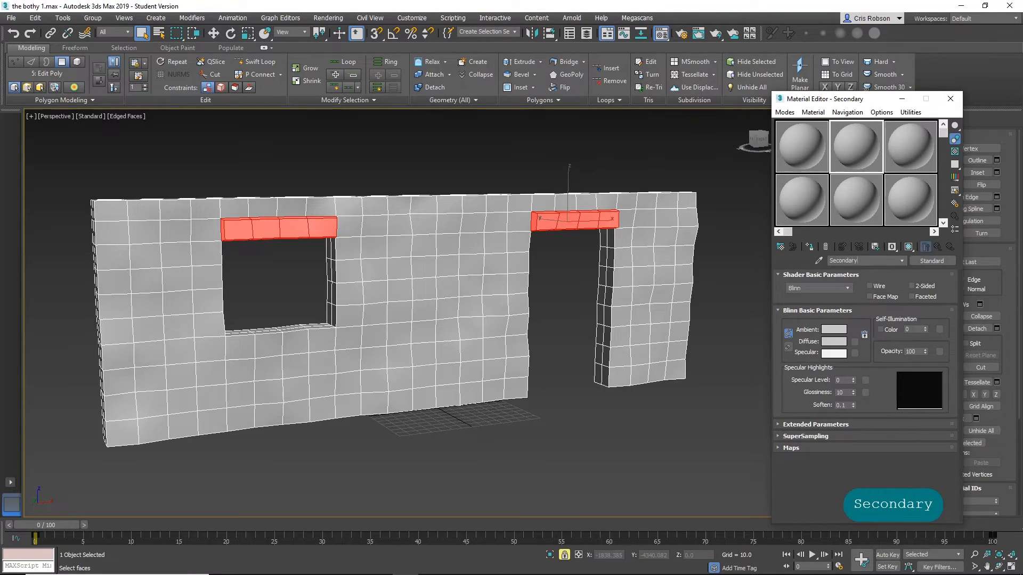
type("_Stone")
key("Return")
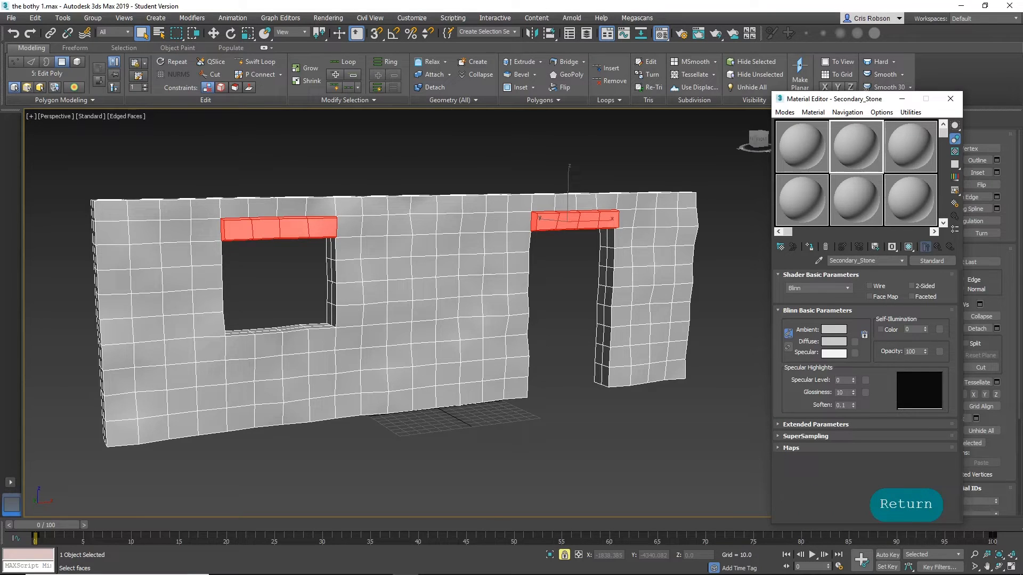
left_click(811, 247)
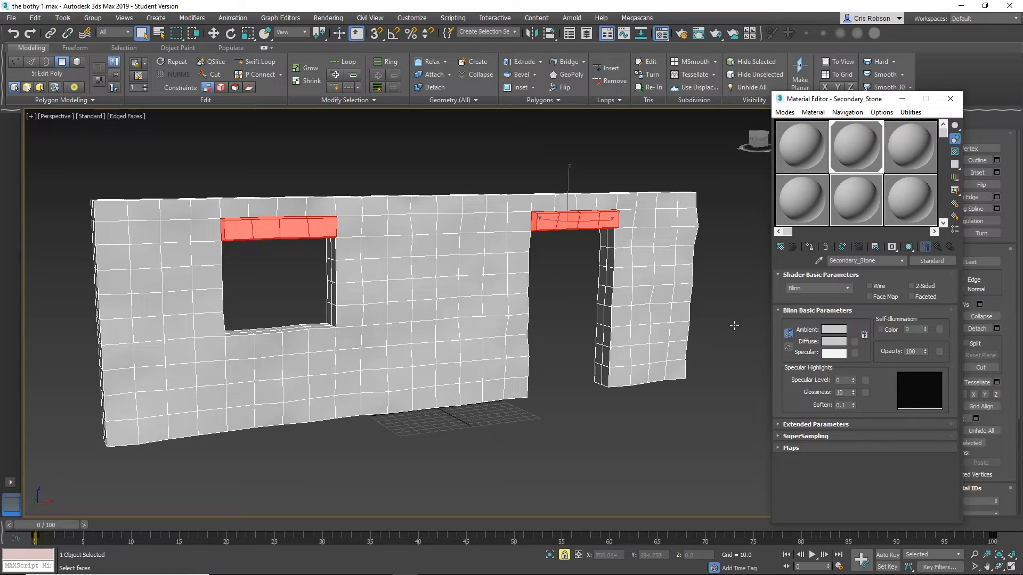
middle_click_drag(573, 169, 487, 165)
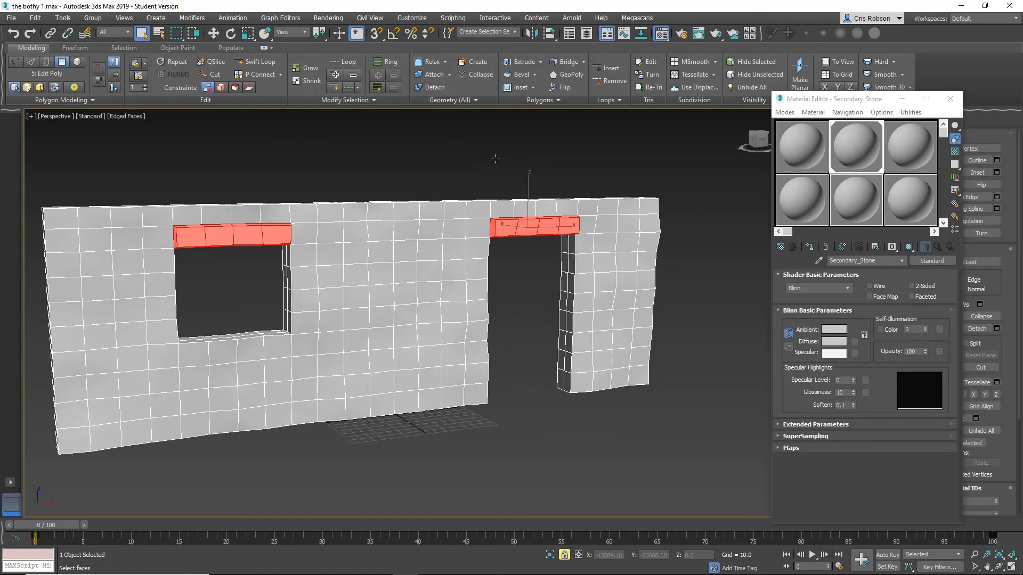
Step: Try to invert the polygon selection from the lintels to the rest of the wall, and look for a menu command to do it
key("ctrl+i")
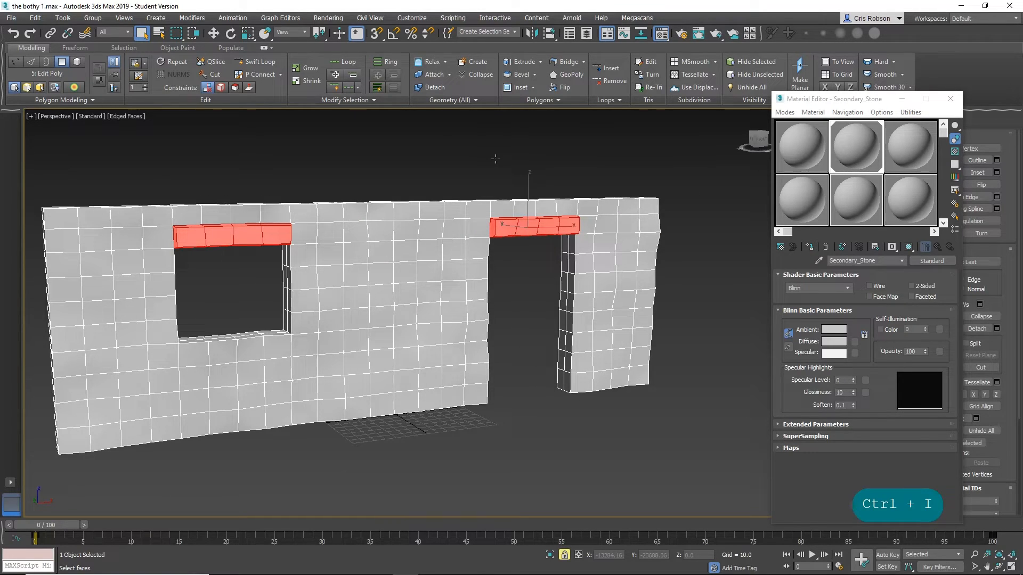
left_click_drag(804, 103, 608, 108)
middle_click_drag(352, 226, 299, 200)
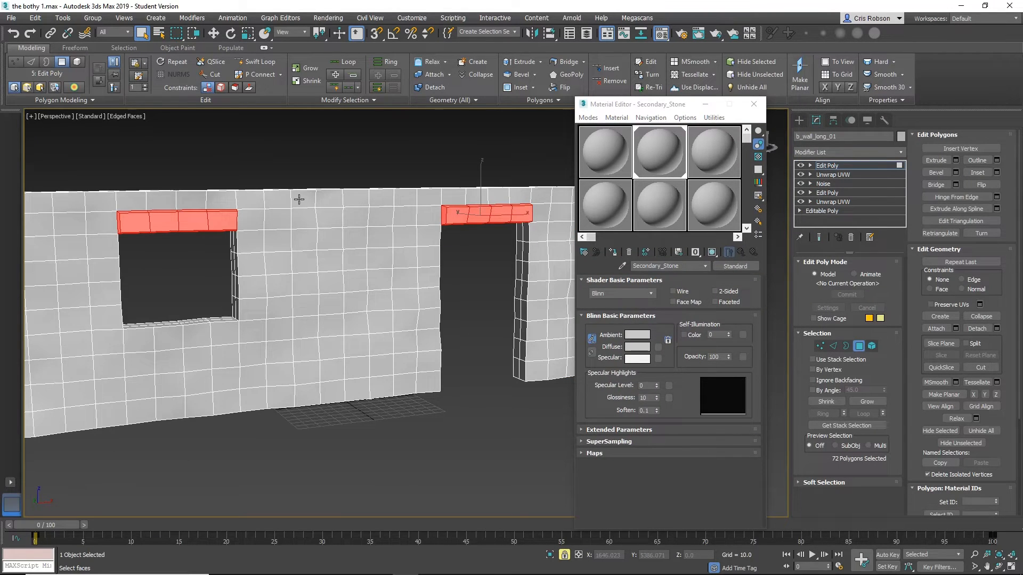
key("ctrl+i")
key("ctrl+i")
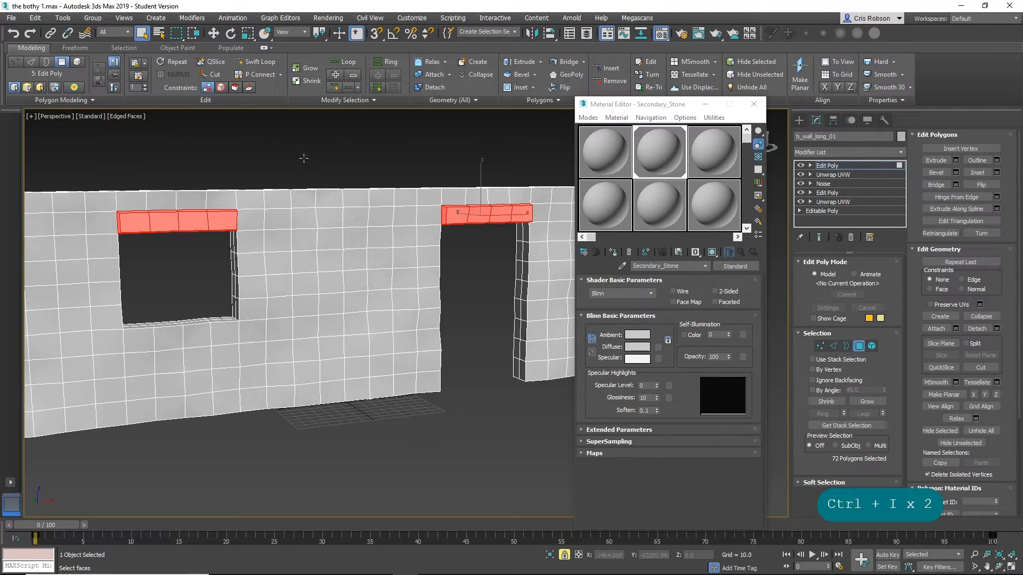
middle_click_drag(271, 199, 224, 222)
left_click(37, 20)
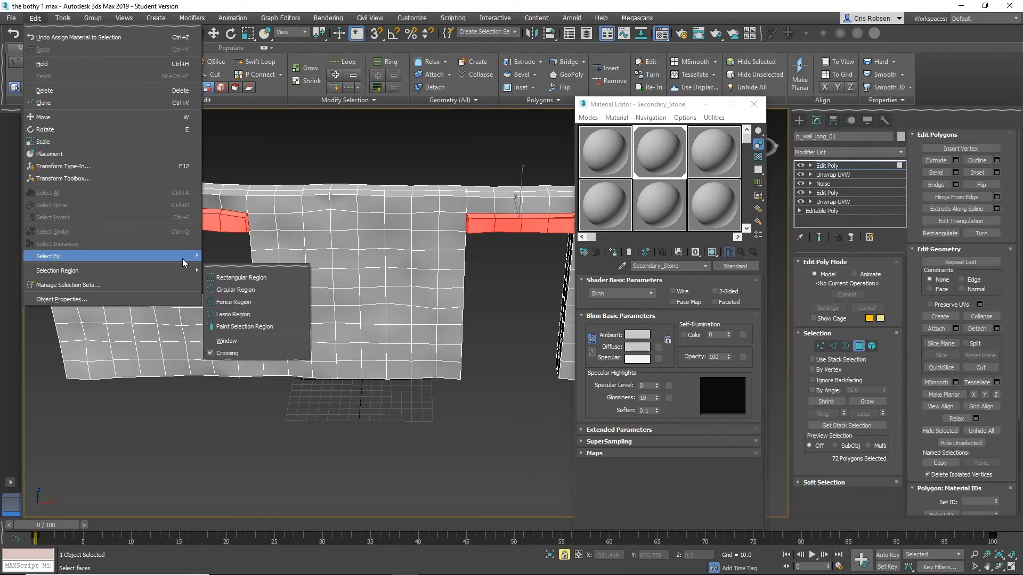
mouse_move(177, 269)
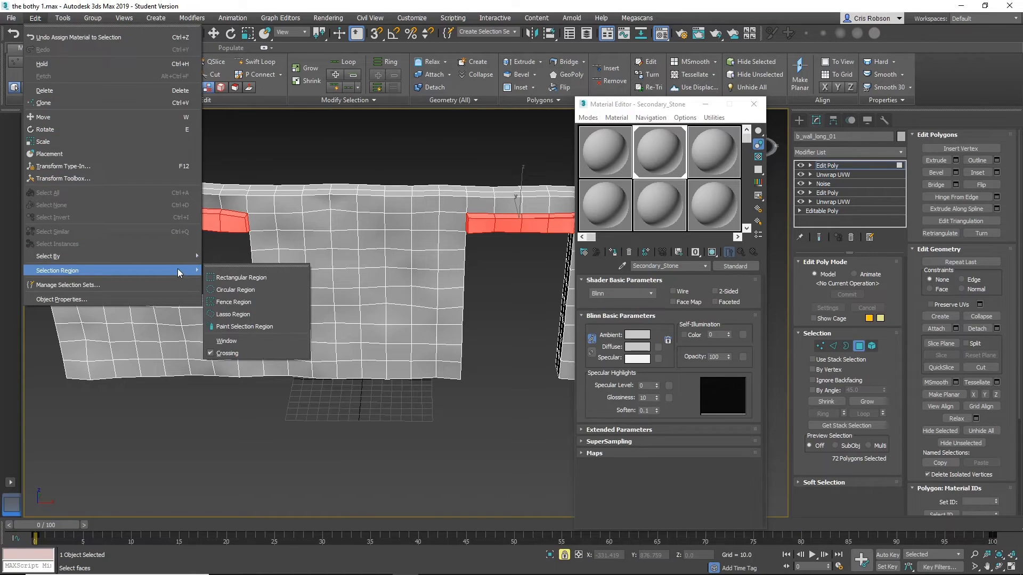
left_click(183, 433)
Step: Leave the polygon sub-object level of Edit Poly and return to it
middle_click_drag(161, 434, 327, 361, "alt")
scroll(257, 431, "down", 5)
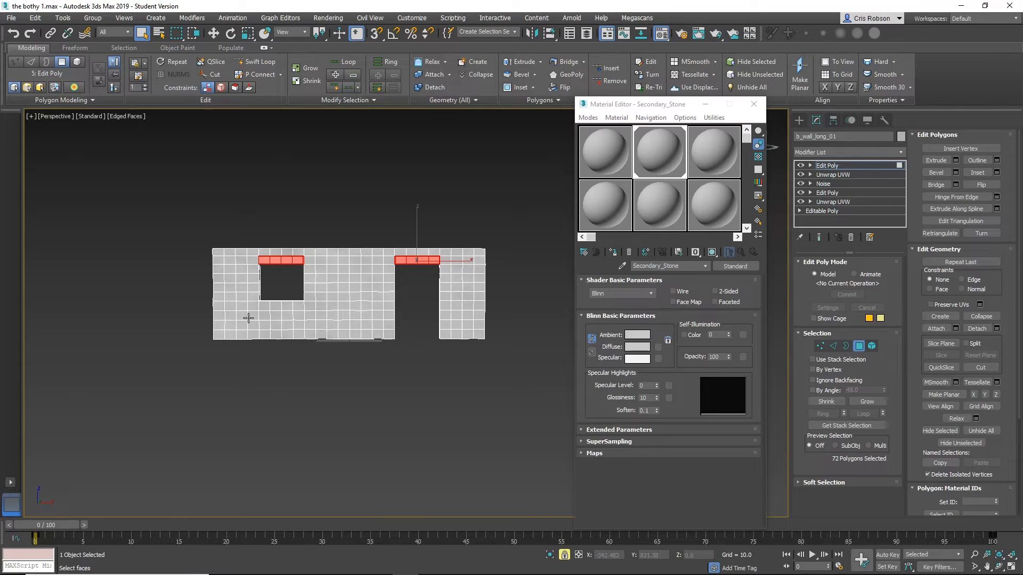
right_click(194, 371)
left_click(859, 346)
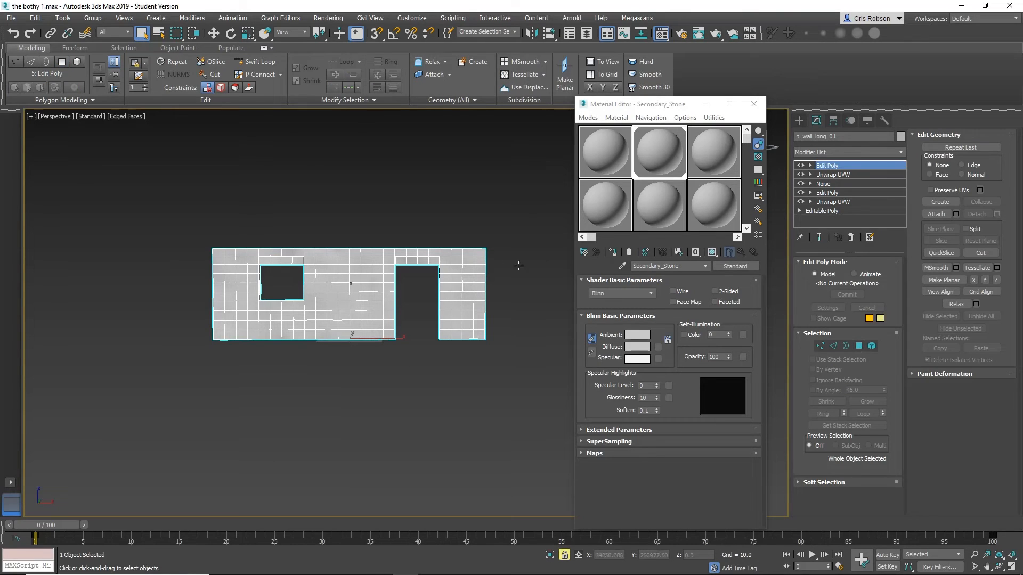
left_click(859, 346)
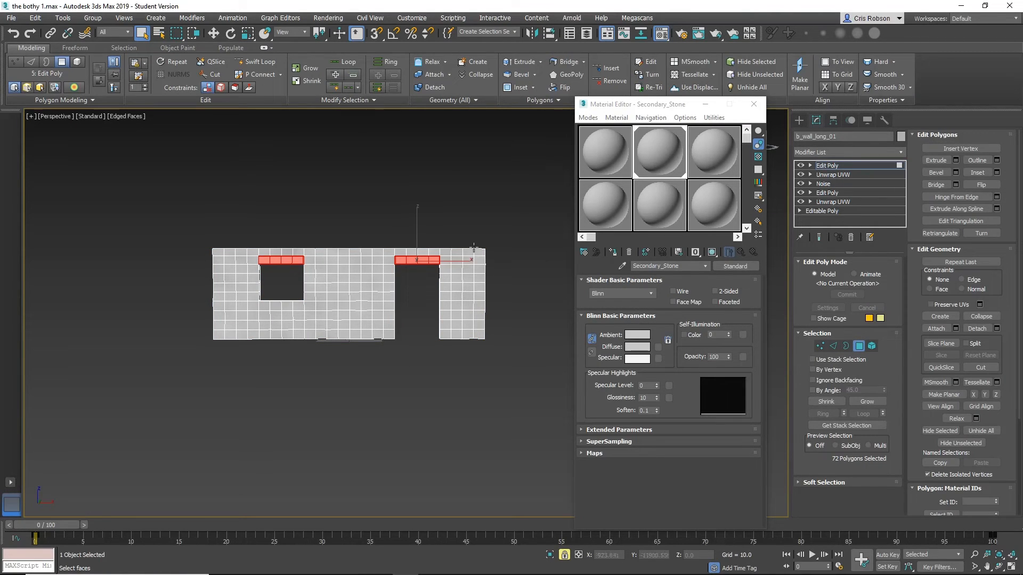
Step: Unlock the lintel polygon selection and turn the view to face the wall
middle_click_drag(474, 248, 437, 277, "alt")
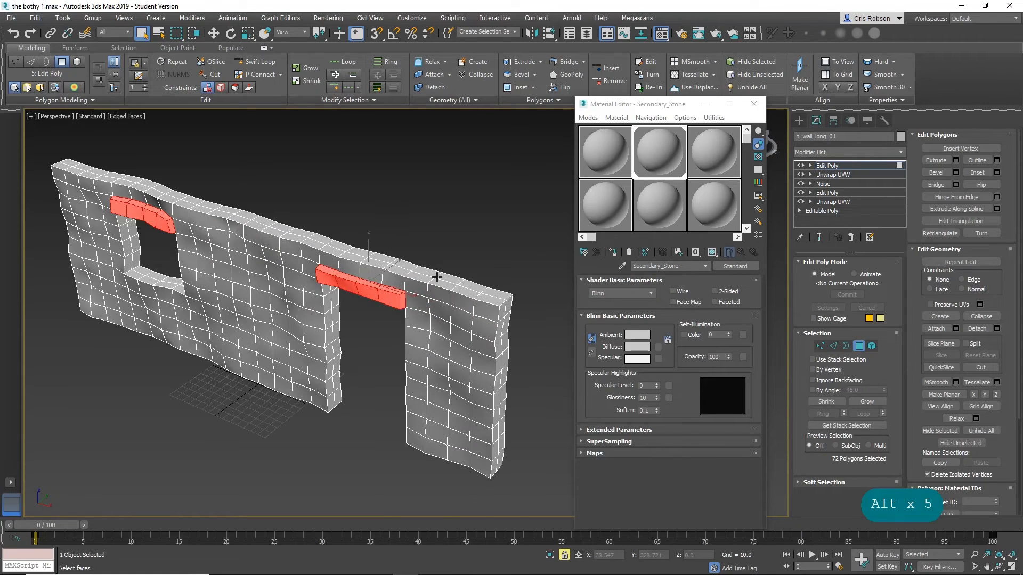
scroll(442, 278, "down", 3)
key("space")
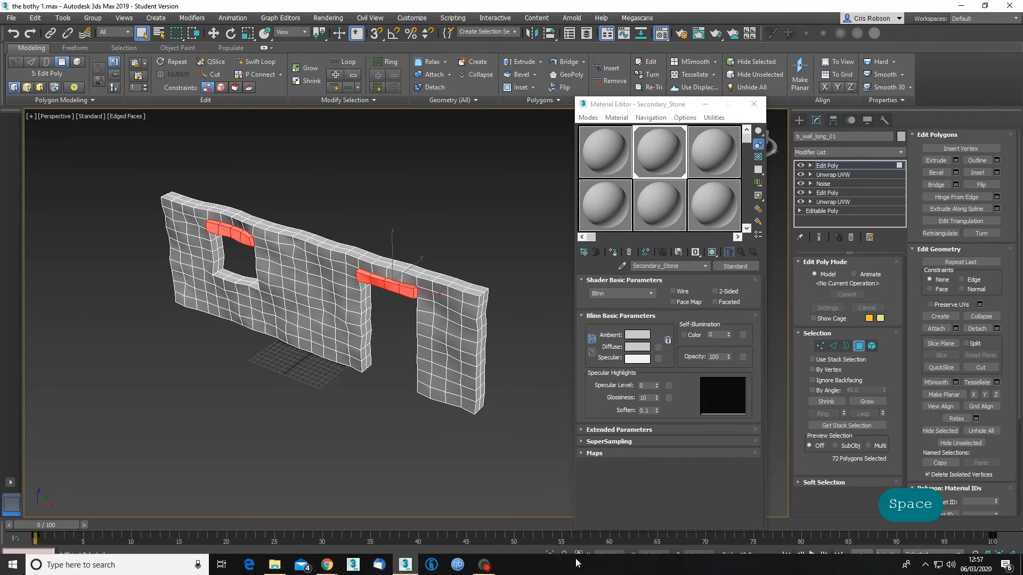
middle_click_drag(420, 437, 438, 388, "alt")
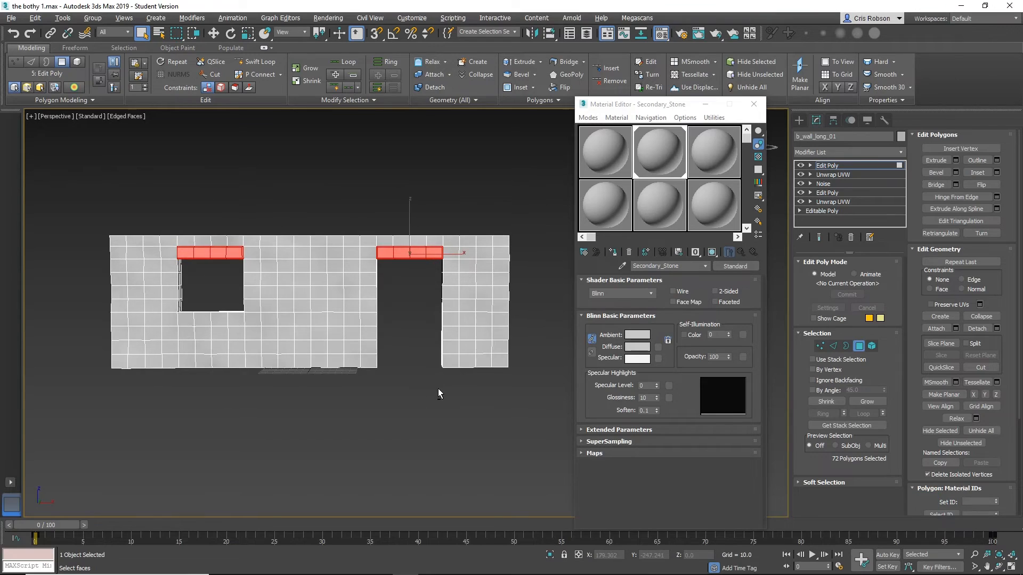
Step: Invert the polygon selection from the lintels to the rest of the wall faces
key("space")
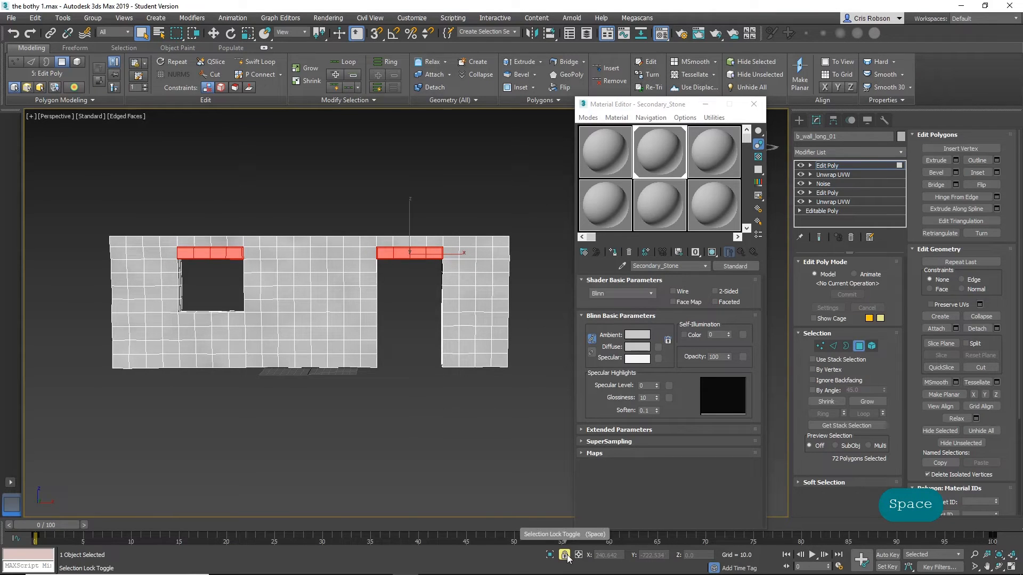
key("space")
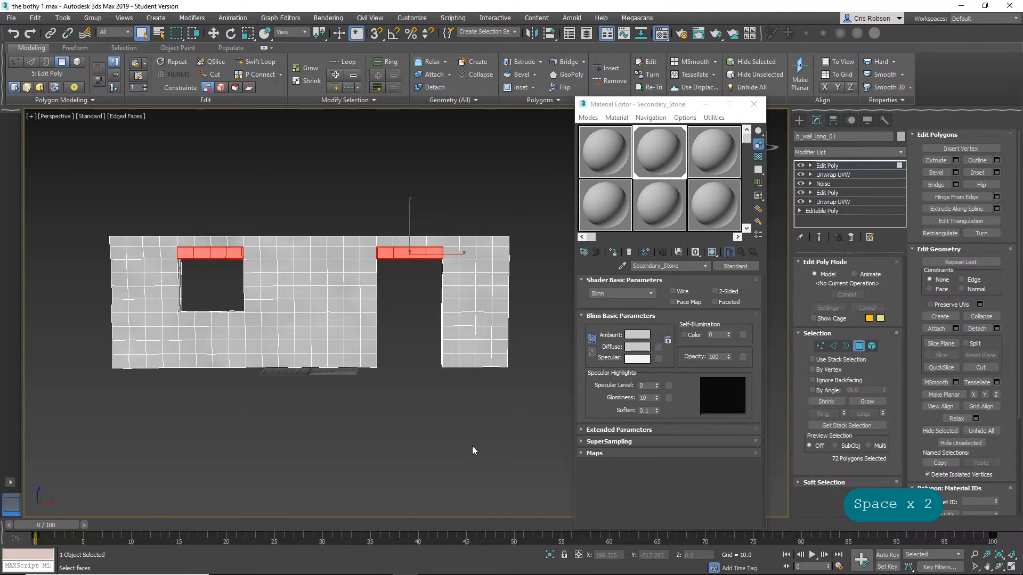
key("ctrl+i")
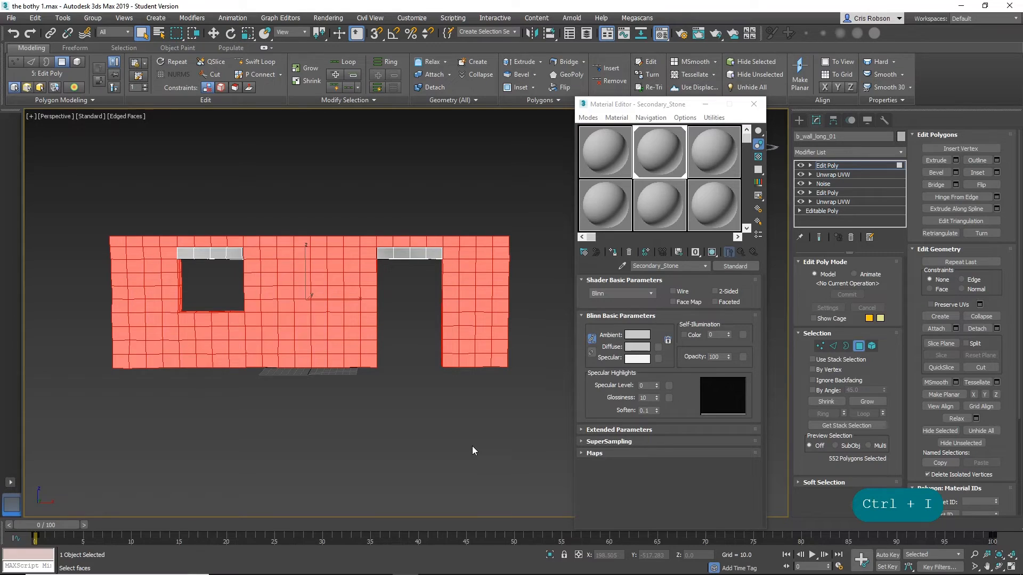
Step: Name the first sample material Primary_Stone and assign it to the selected wall polygons
left_click(616, 149)
left_click(641, 159)
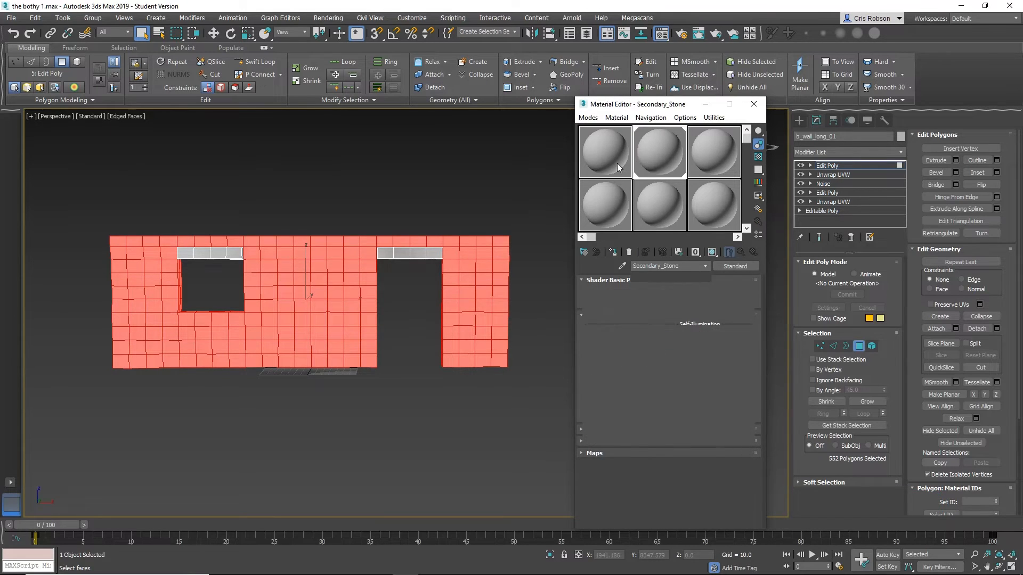
left_click(617, 163)
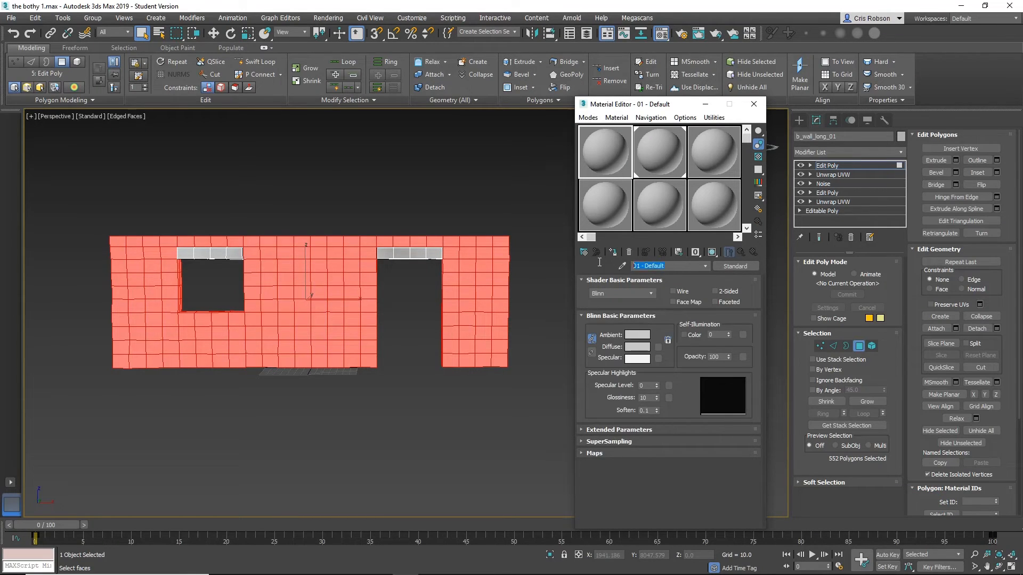
type("Primary")
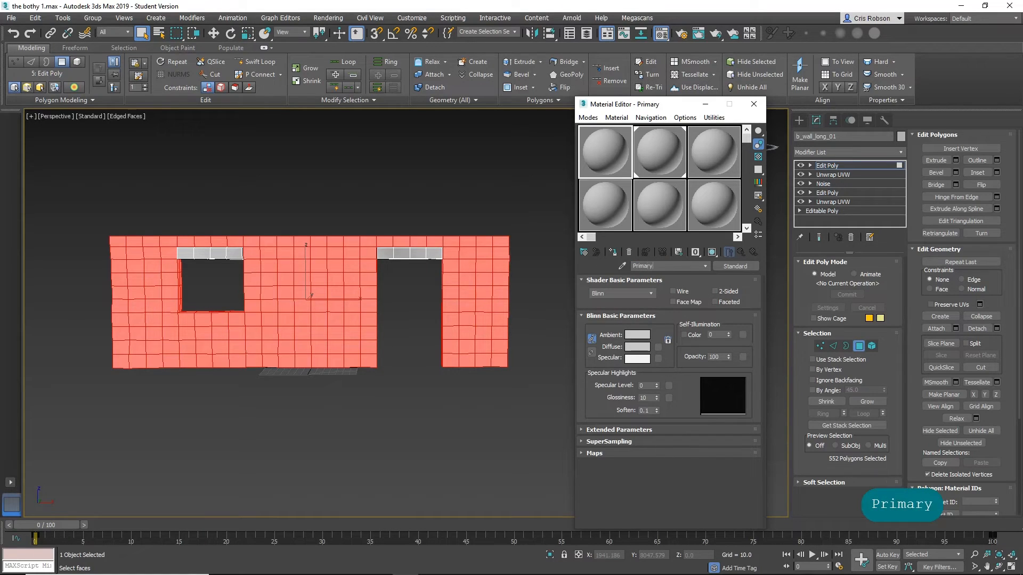
type("_Stone")
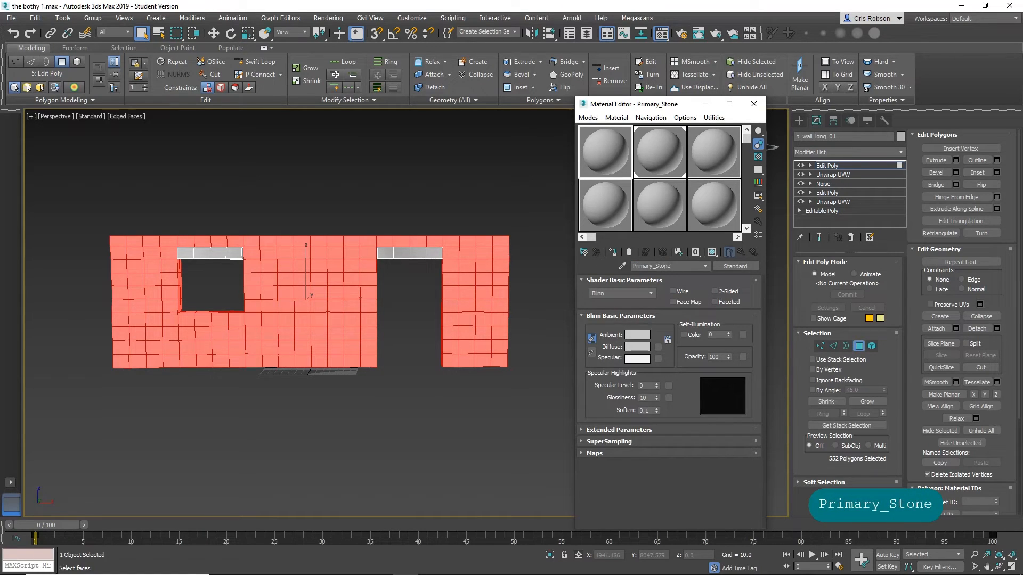
key("Return")
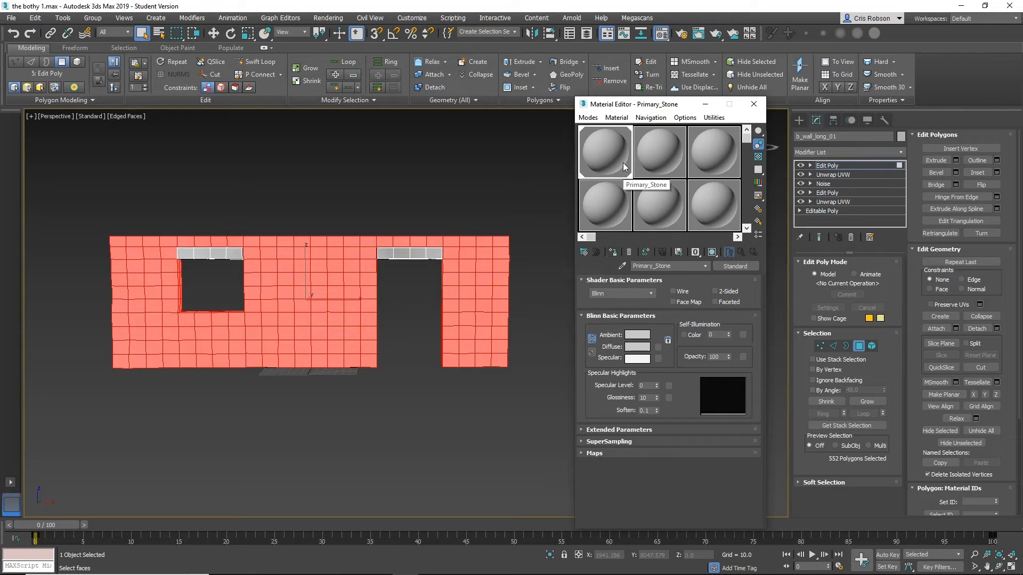
Step: Set the diffuse color of Primary_Stone to a light grey with RGB values of 223
left_click(637, 347)
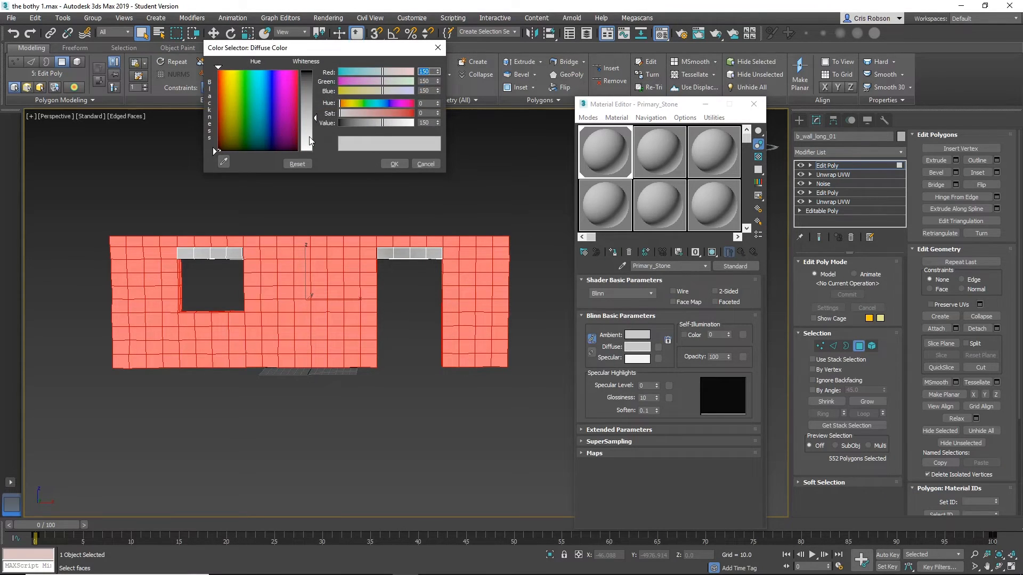
left_click(311, 141)
left_click(309, 142)
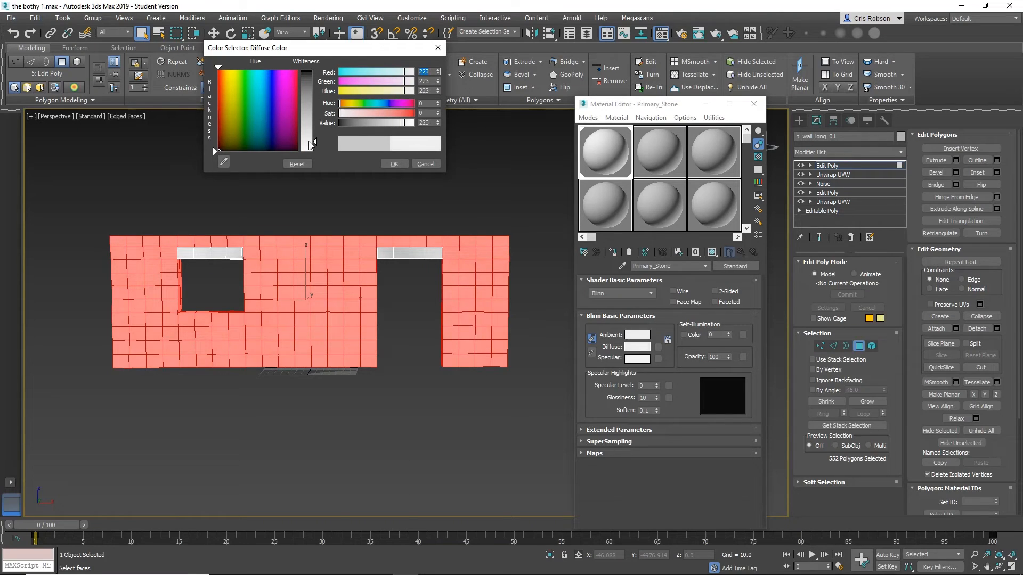
left_click(403, 167)
Step: Set the diffuse color of Secondary_Stone to a dark grey
left_click(651, 154)
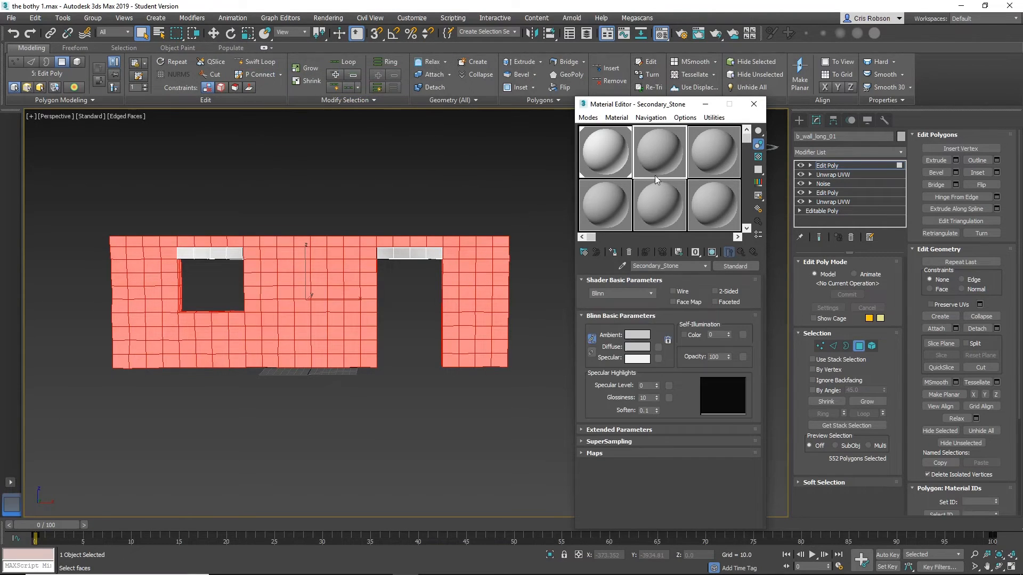
left_click(630, 348)
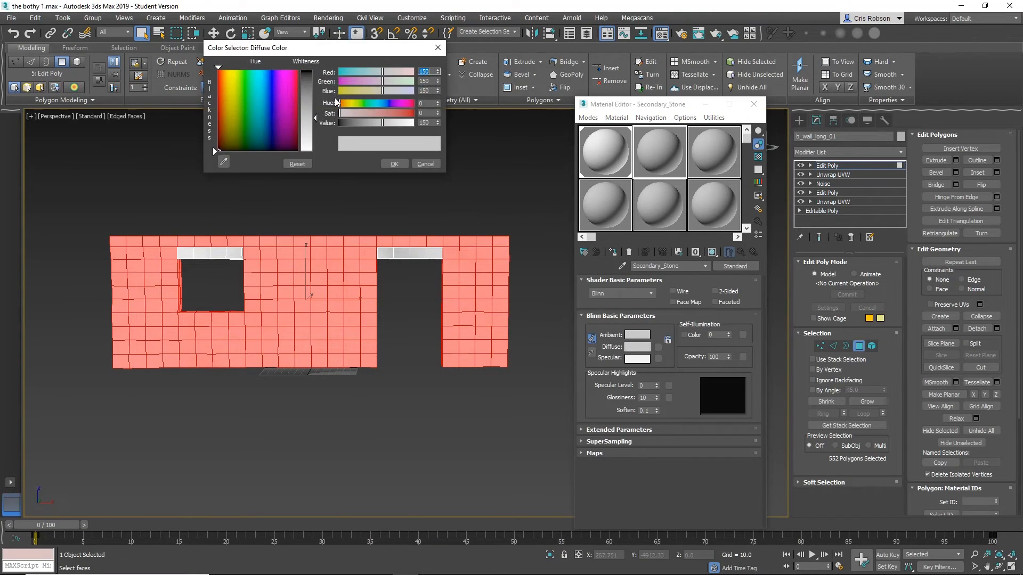
left_click_drag(308, 88, 308, 77)
left_click(393, 164)
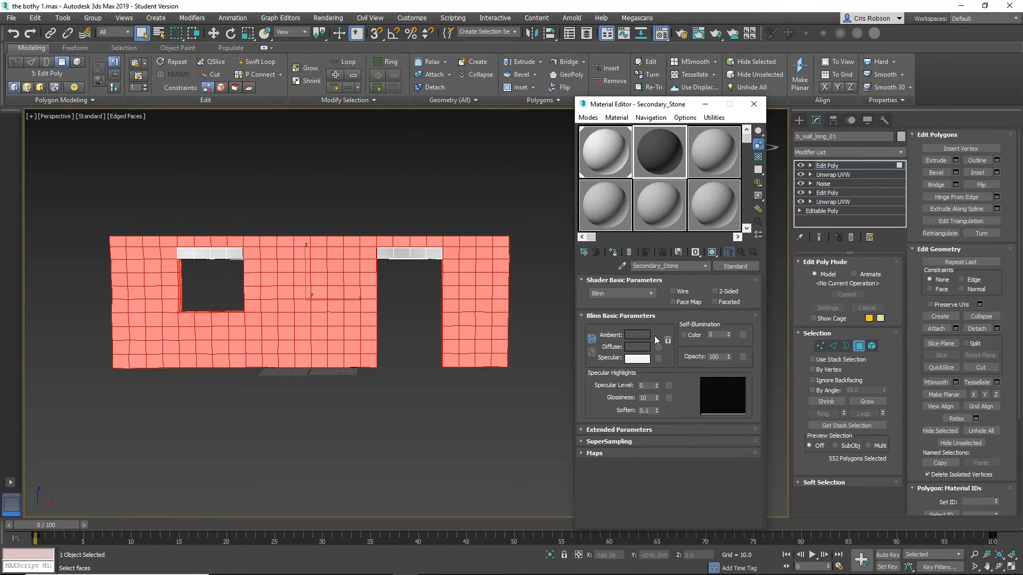
Step: Leave the polygon sub-object level and turn off edged faces to check the materials on the wall
left_click(859, 346)
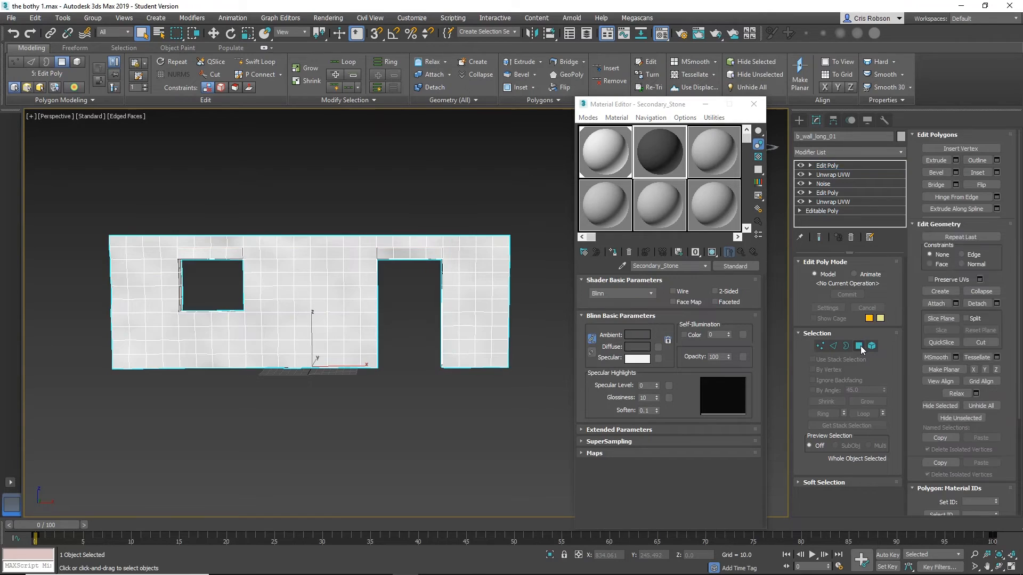
mouse_move(317, 426)
middle_mouse_down("alt")
mouse_move(311, 468)
mouse_move(315, 456)
middle_mouse_up("alt")
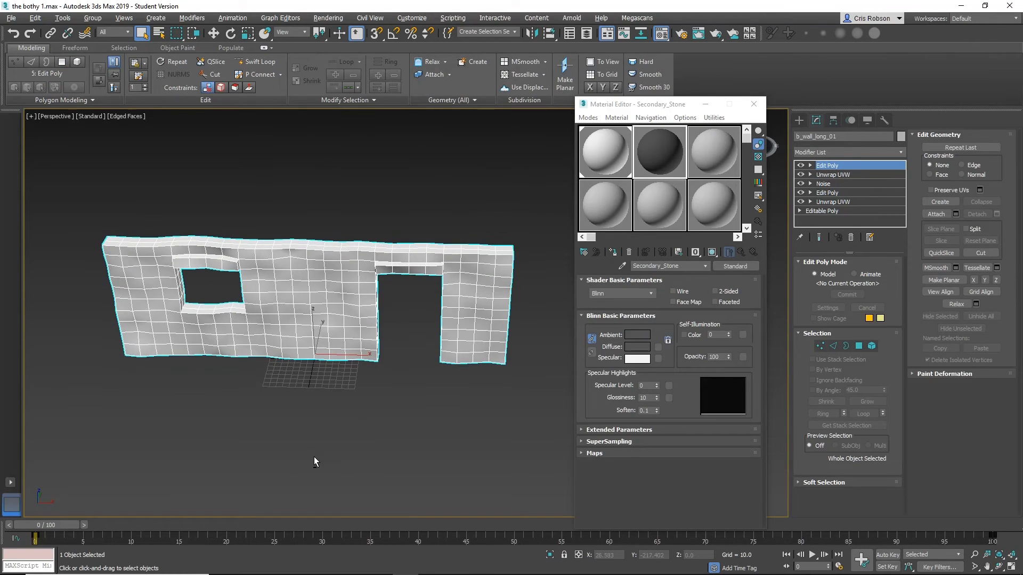
key("F4")
mouse_move(370, 417)
middle_mouse_down("alt")
mouse_move(379, 379)
mouse_move(412, 395)
mouse_move(388, 402)
middle_mouse_up("alt")
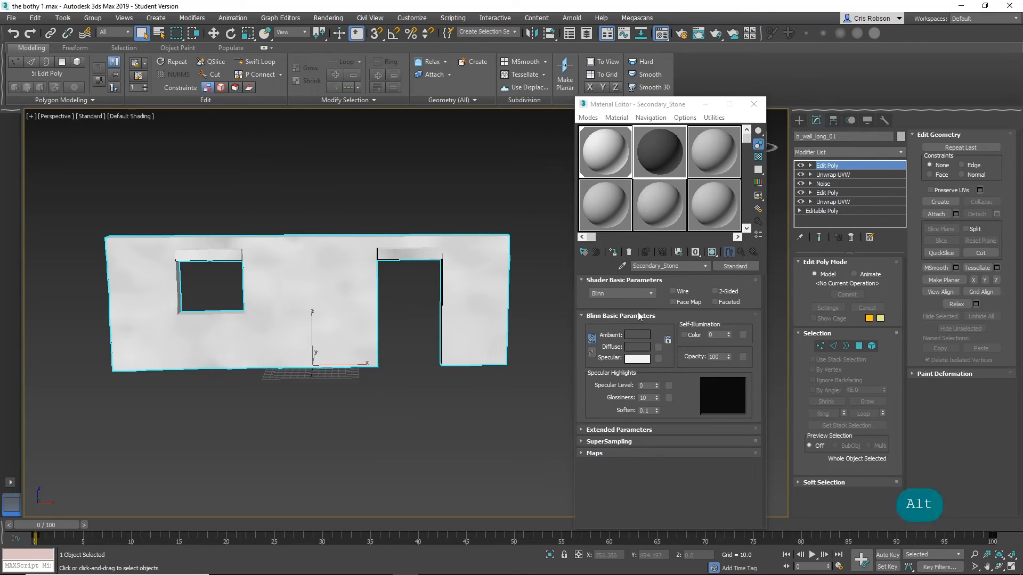
Step: Return to the polygon level, invert the selection back to the lintels, and assign Secondary_Stone to them
left_click(859, 345)
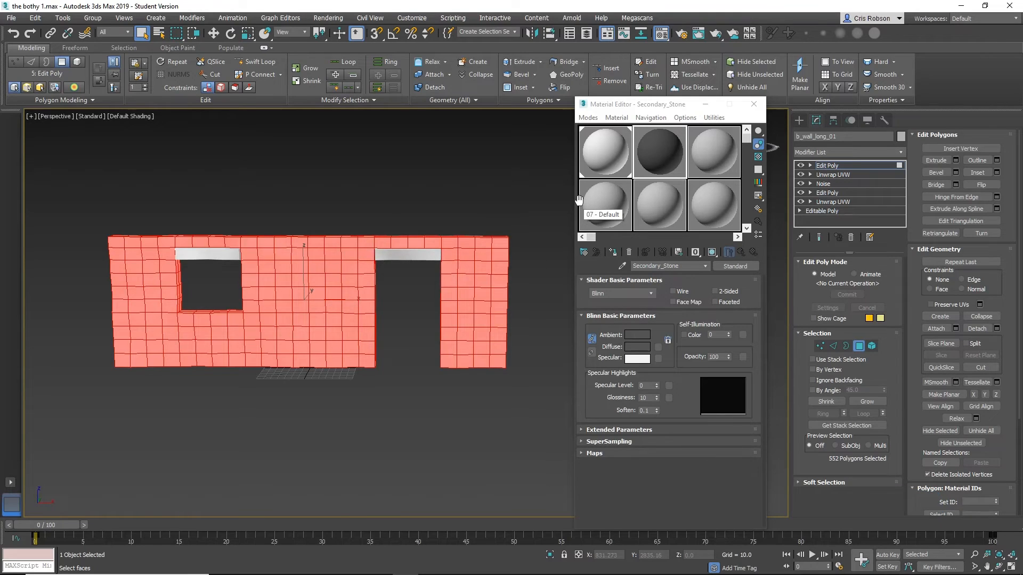
key("ctrl+i")
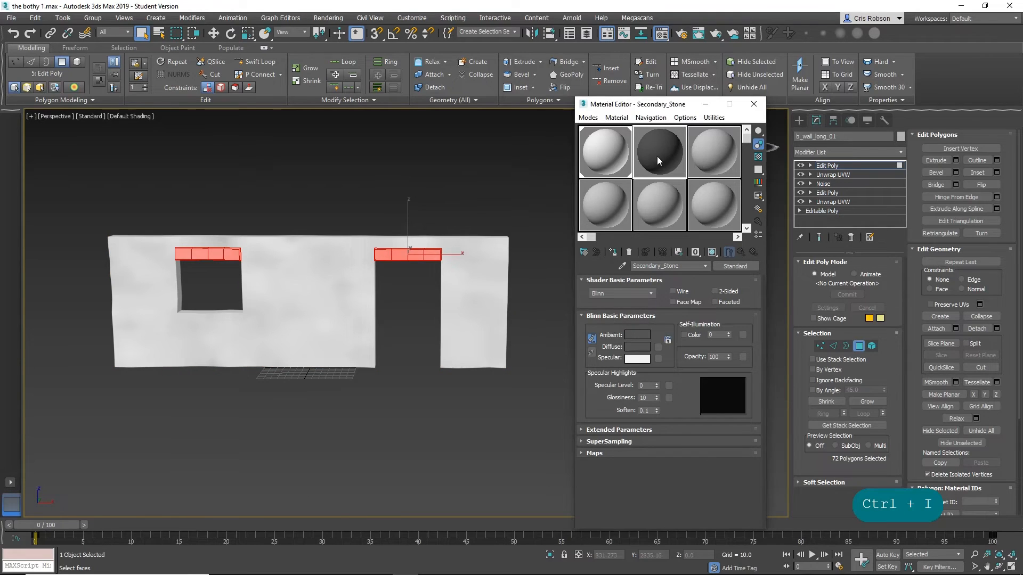
left_click(613, 252)
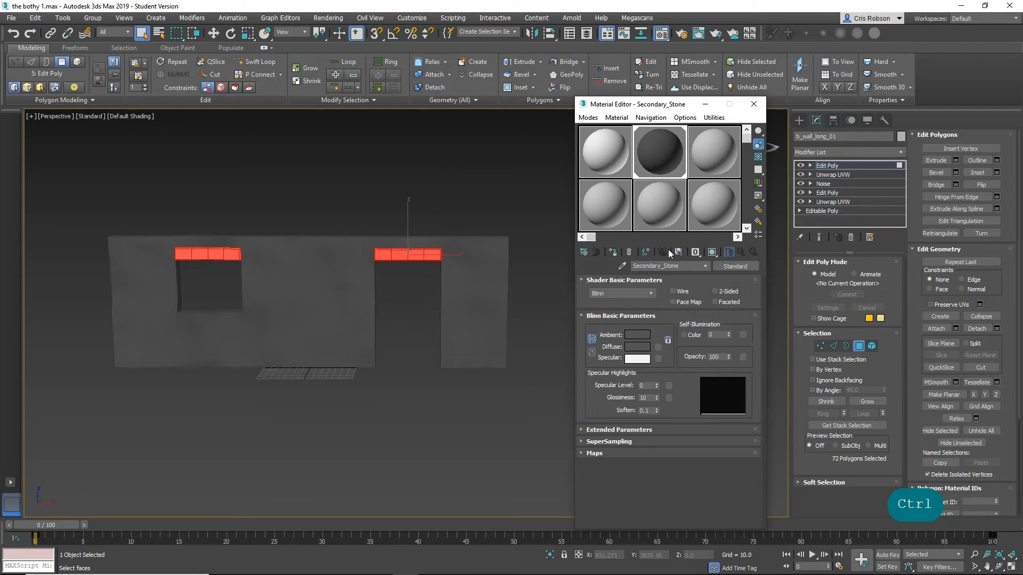
Step: Collapse the wall's whole modifier stack into a single Editable Poly
left_click(834, 166)
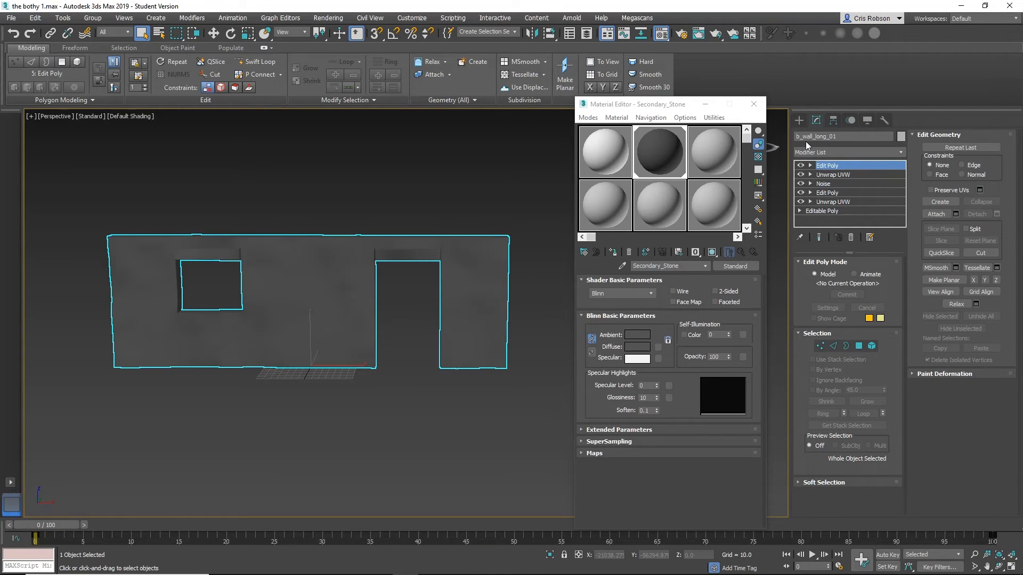
right_click(835, 166)
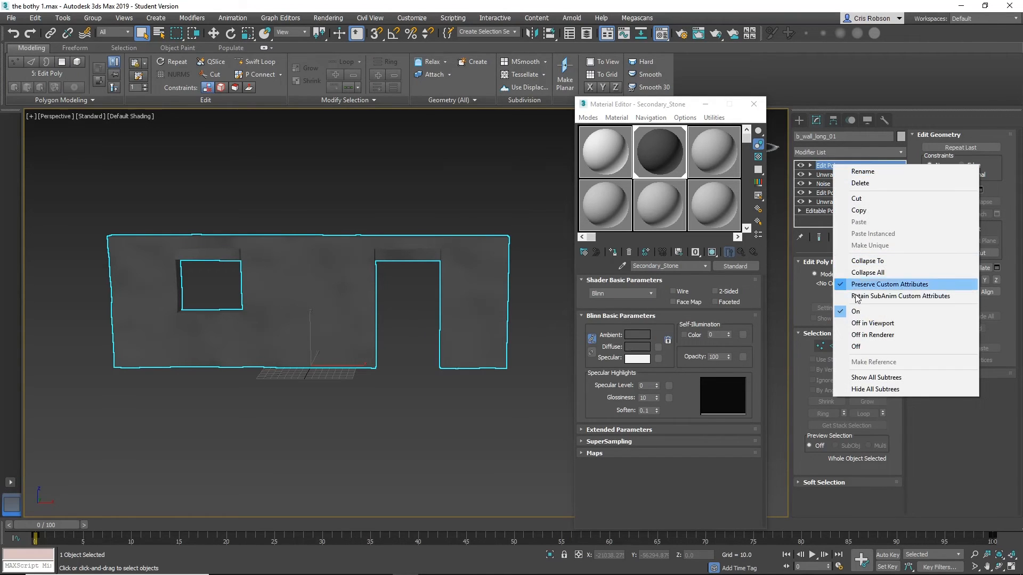
left_click(873, 273)
left_click(562, 325)
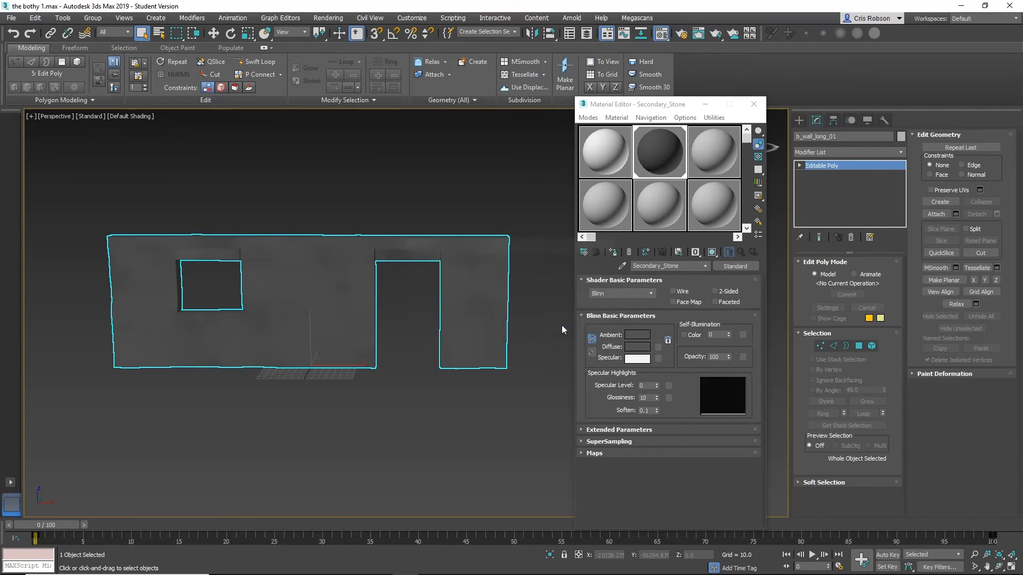
Step: Invert the polygon selection to all faces except the lintels, assign Primary_Stone to them, and leave the polygon level
middle_click_drag(539, 300, 555, 285)
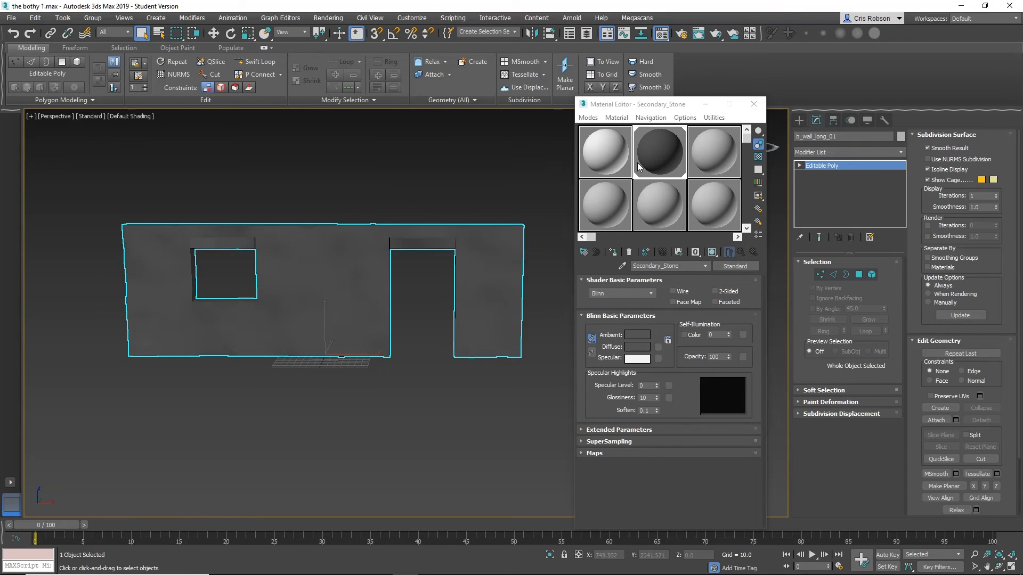
left_click(858, 275)
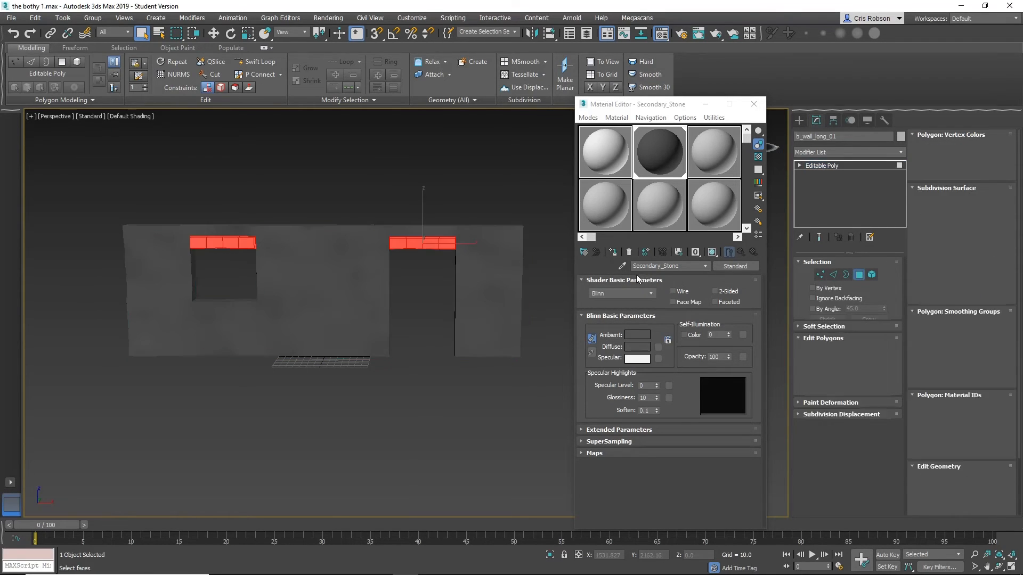
key("ctrl+i")
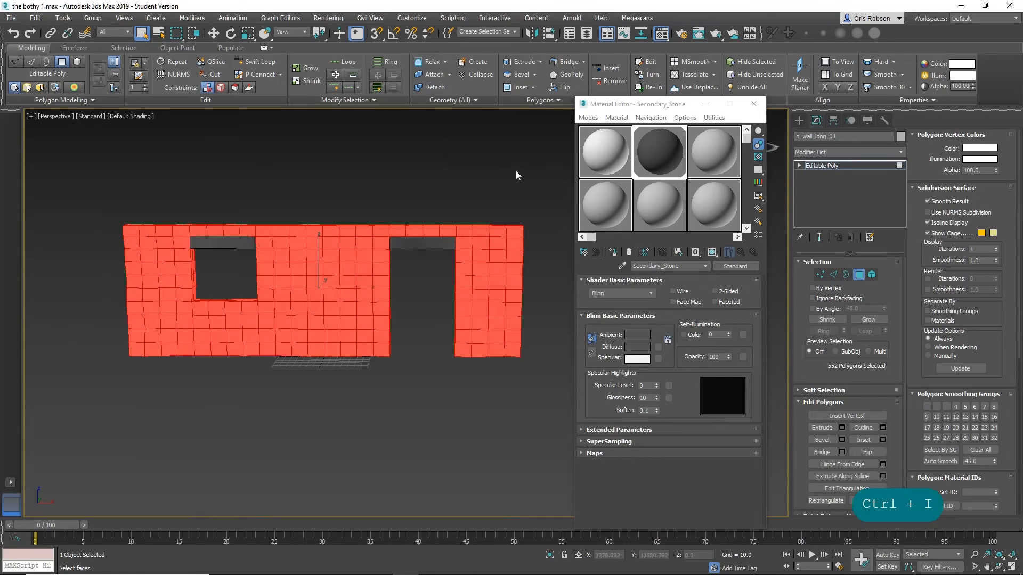
left_click(613, 157)
left_click(613, 252)
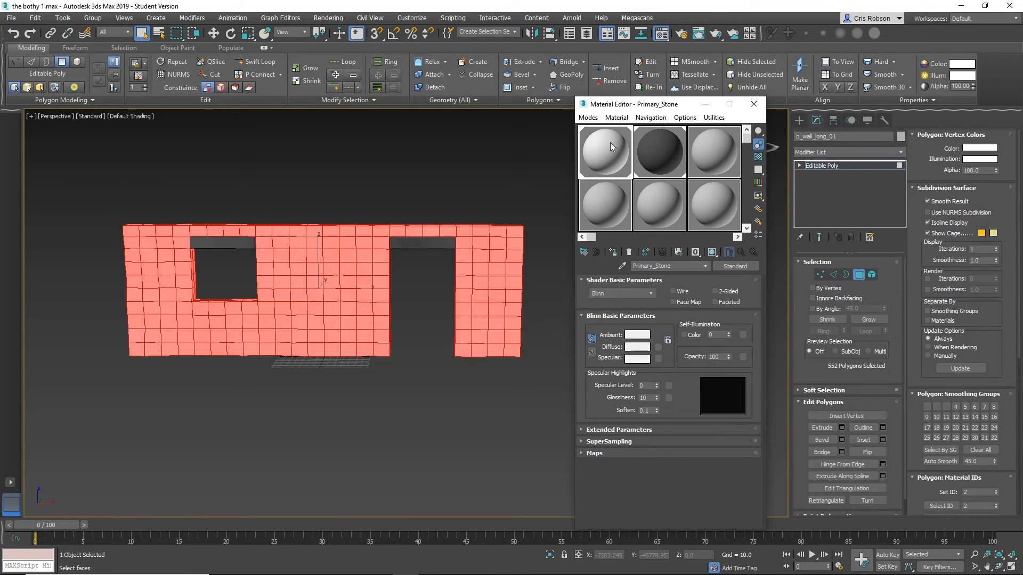
left_click(859, 274)
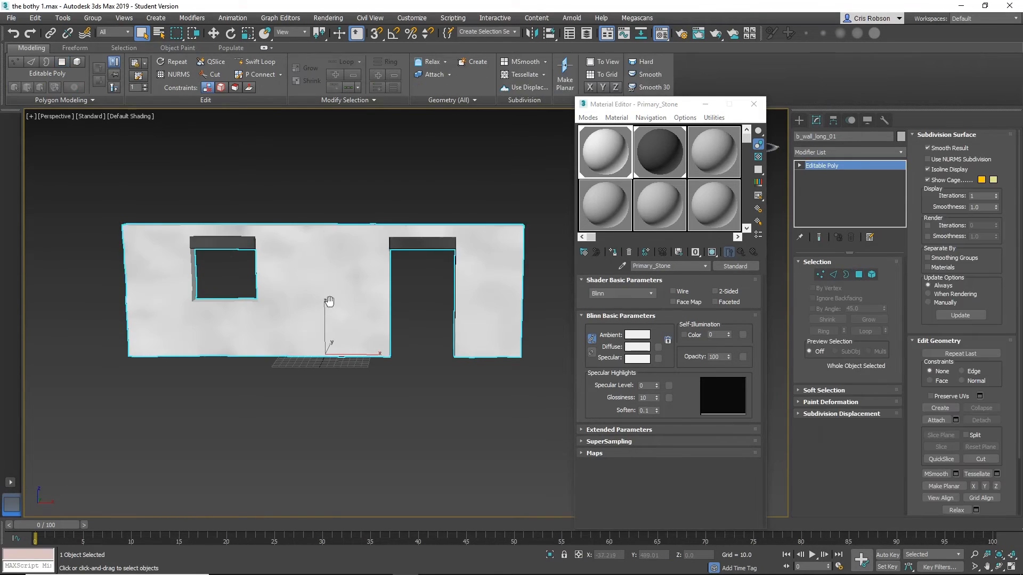
middle_click_drag(330, 303, 362, 328, "alt")
Step: Add an Unwrap UVW modifier to check the wall's UV layout in the UV editor, and remove the modifier
left_click(880, 153)
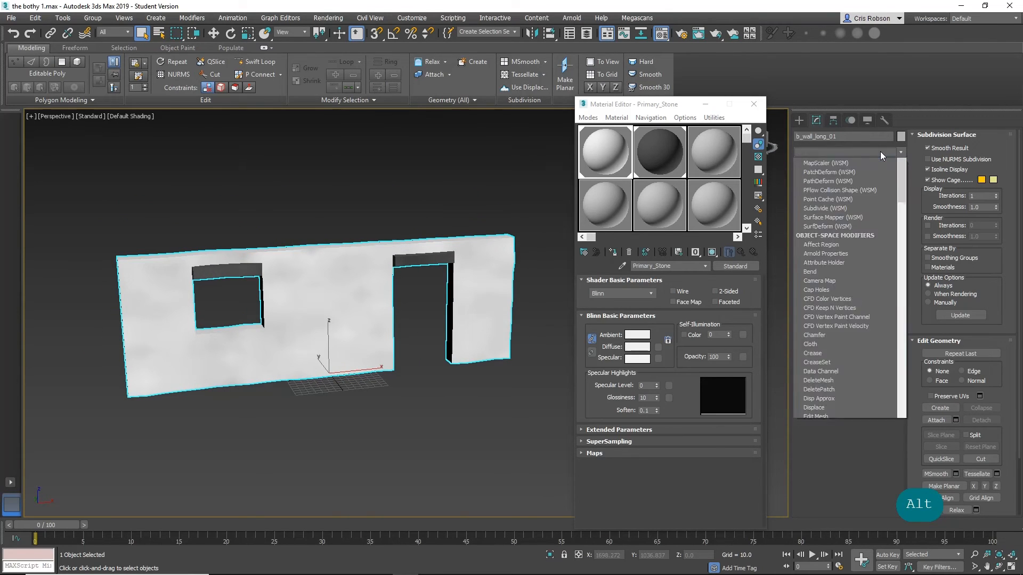
key("u")
key("Return")
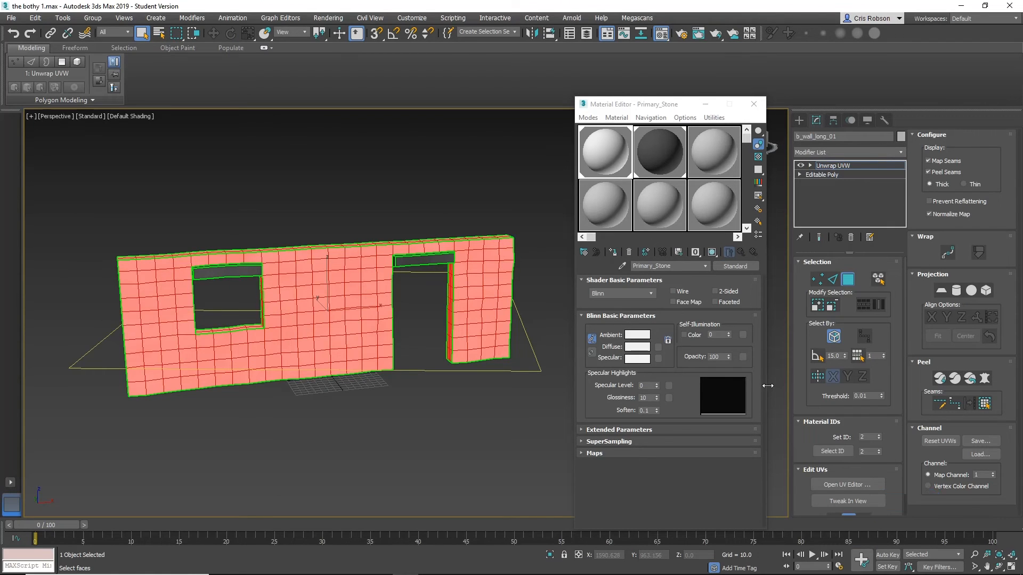
left_click(848, 485)
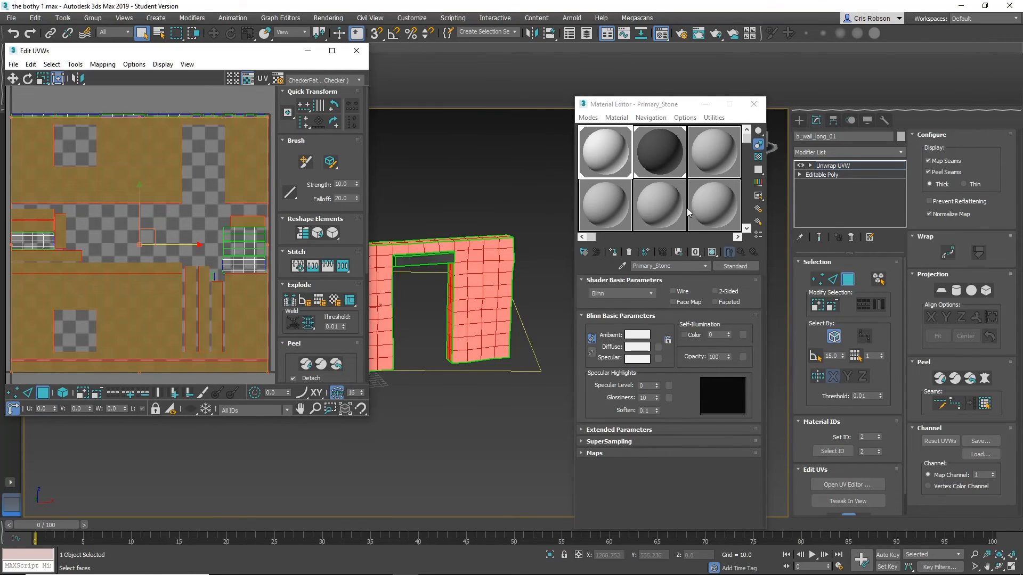
left_click(360, 51)
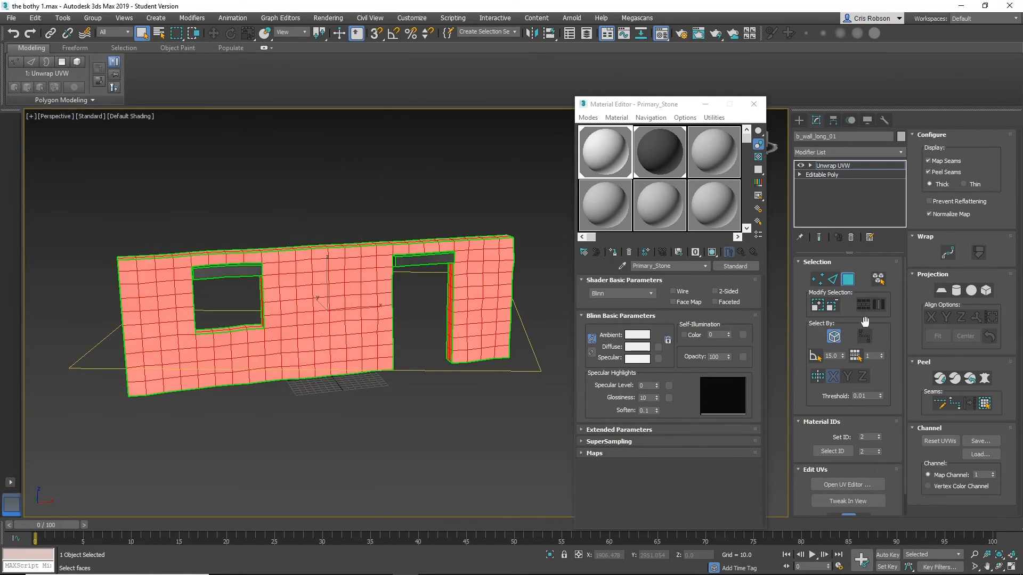
left_click(852, 238)
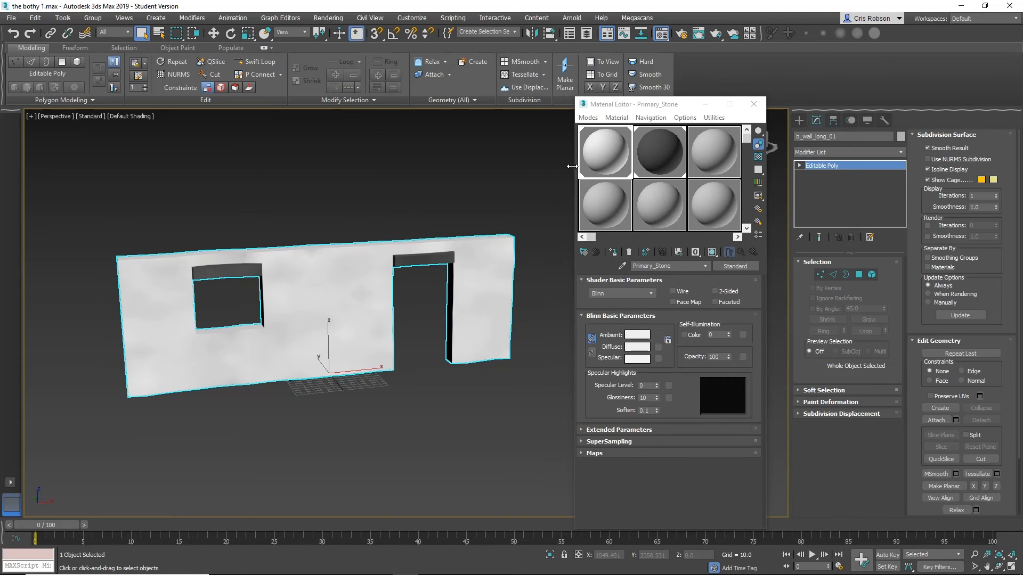
Step: Close the Material Editor and center the finished wall in the viewport
middle_click_drag(517, 197, 491, 194, "alt")
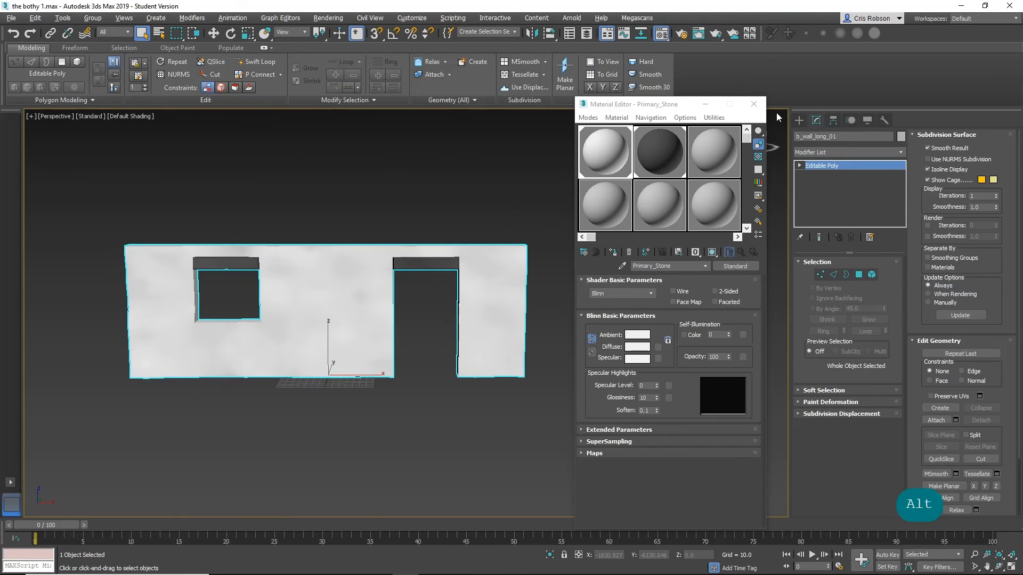
left_click(754, 104)
middle_click_drag(559, 305, 596, 318, "alt")
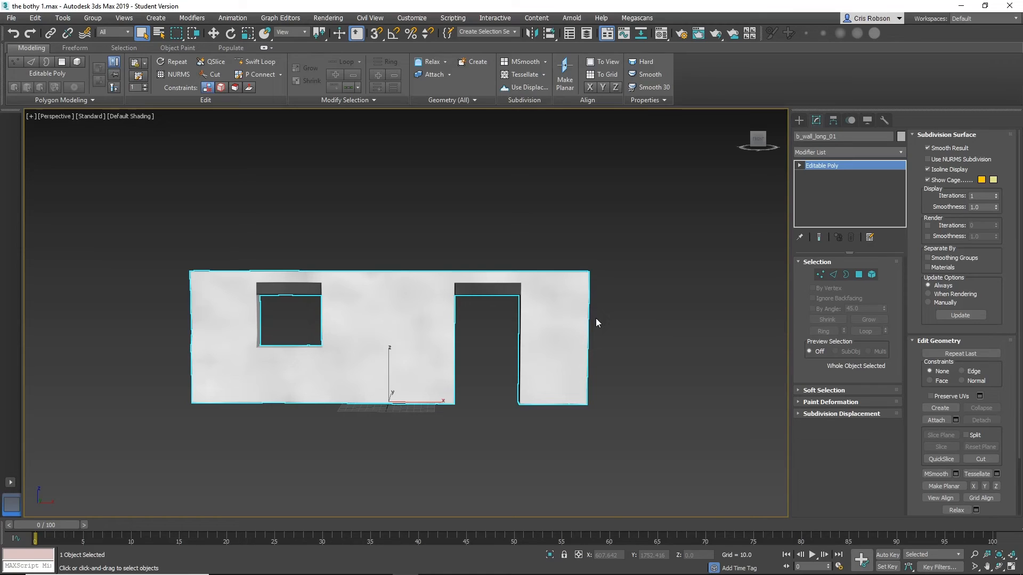
middle_click_drag(434, 297, 471, 231)
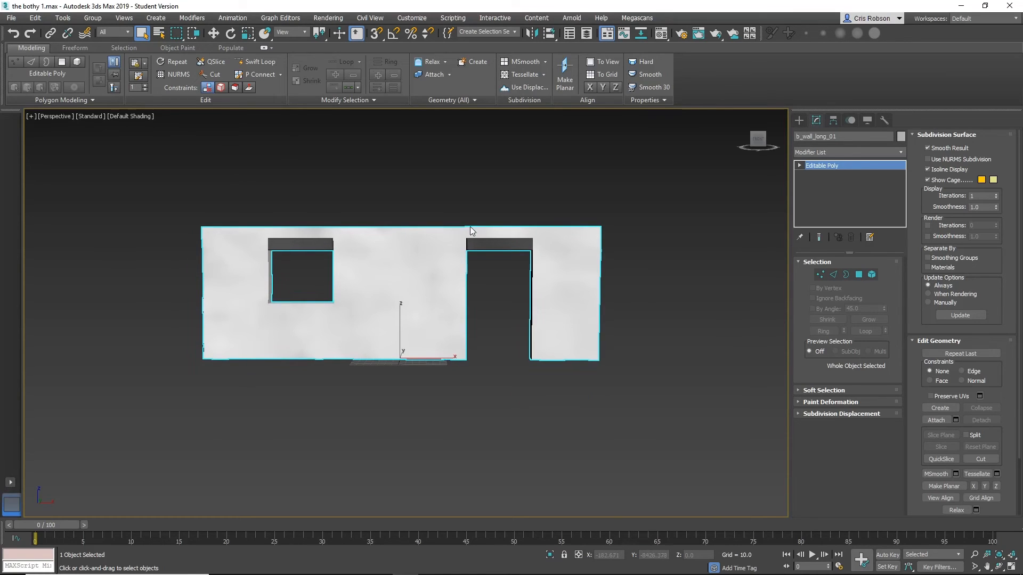
Step: Start exporting only the selected wall as FBX, with The Bothy folder inside VIDEOS on drive U: as the destination
left_click(12, 18)
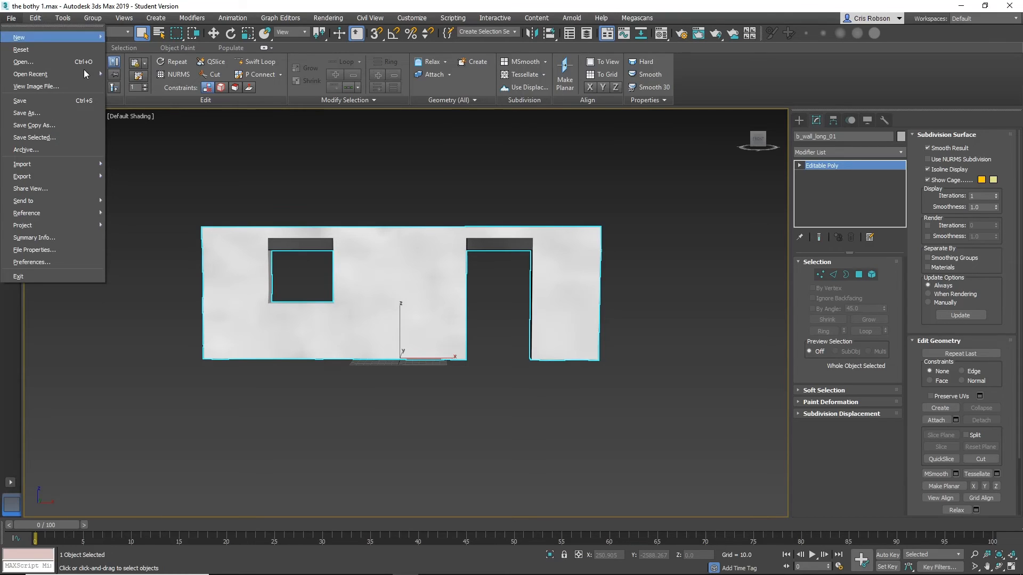
mouse_move(50, 177)
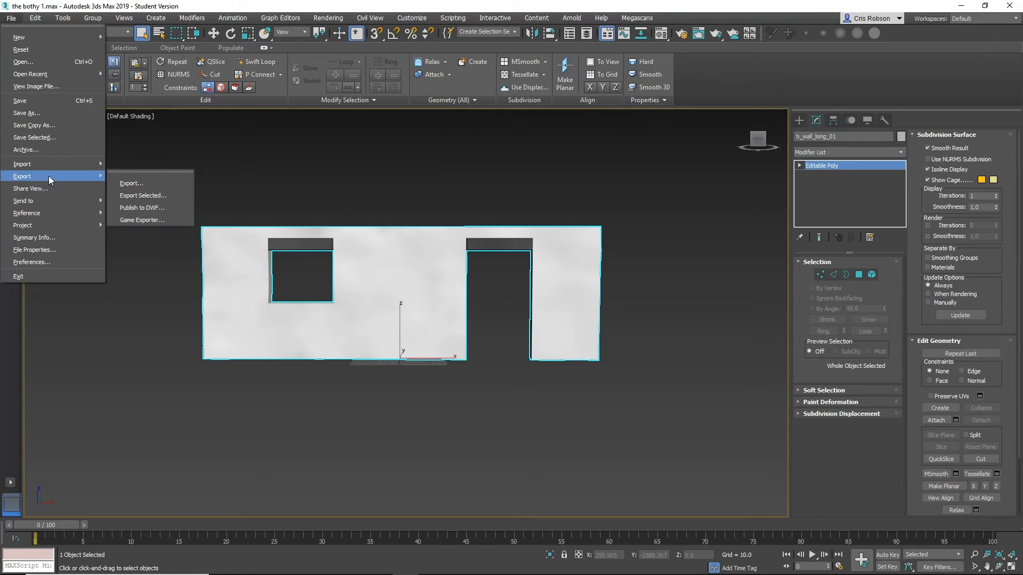
left_click(132, 196)
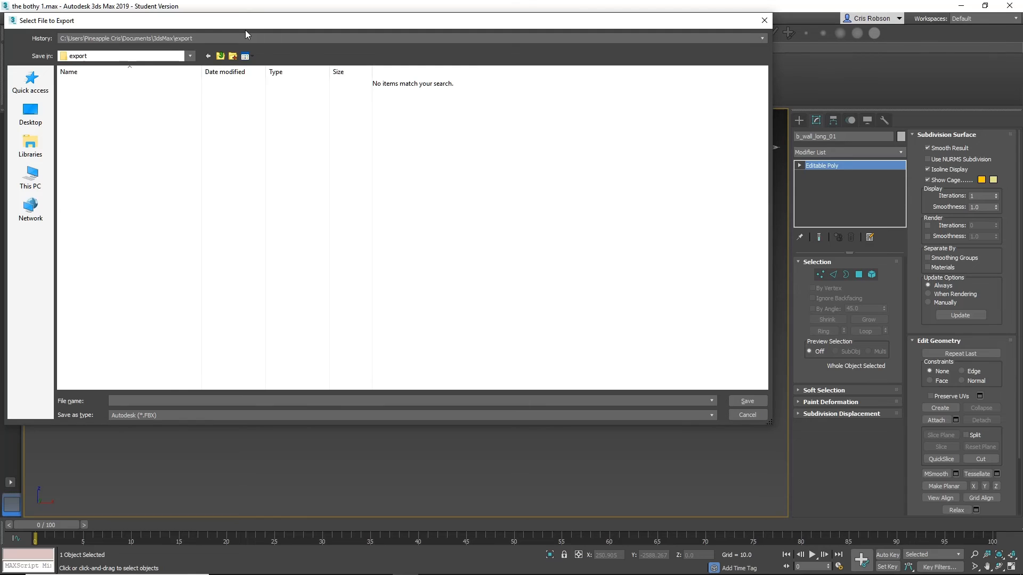
left_click_drag(246, 26, 266, 84)
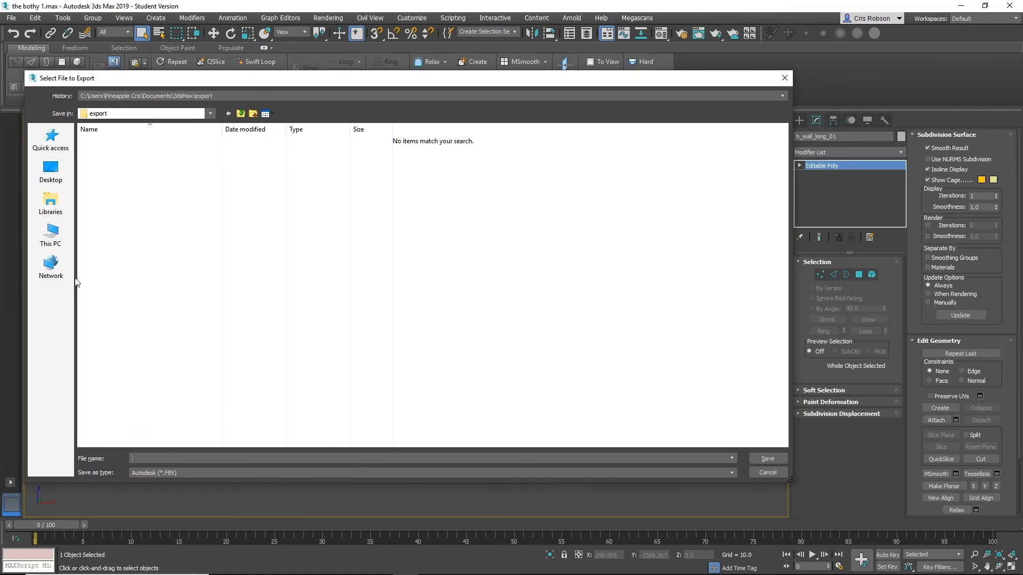
left_click(57, 241)
left_click(604, 228)
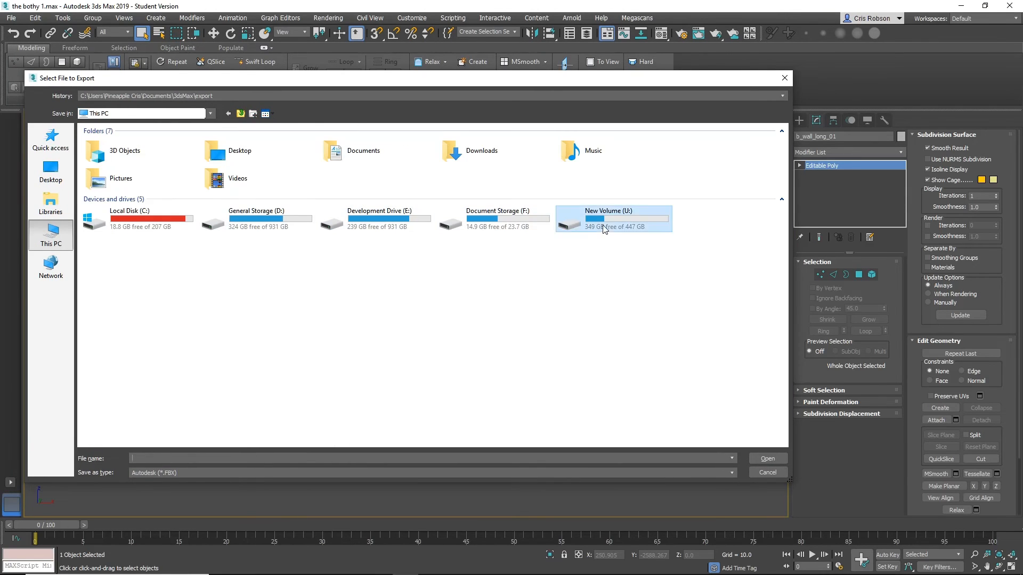
double_click(604, 229)
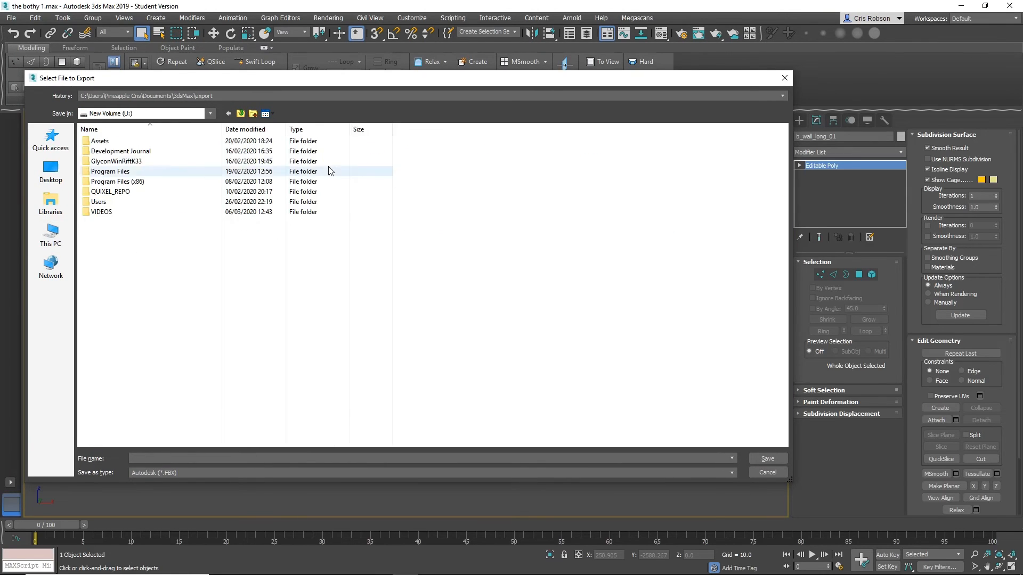
double_click(101, 212)
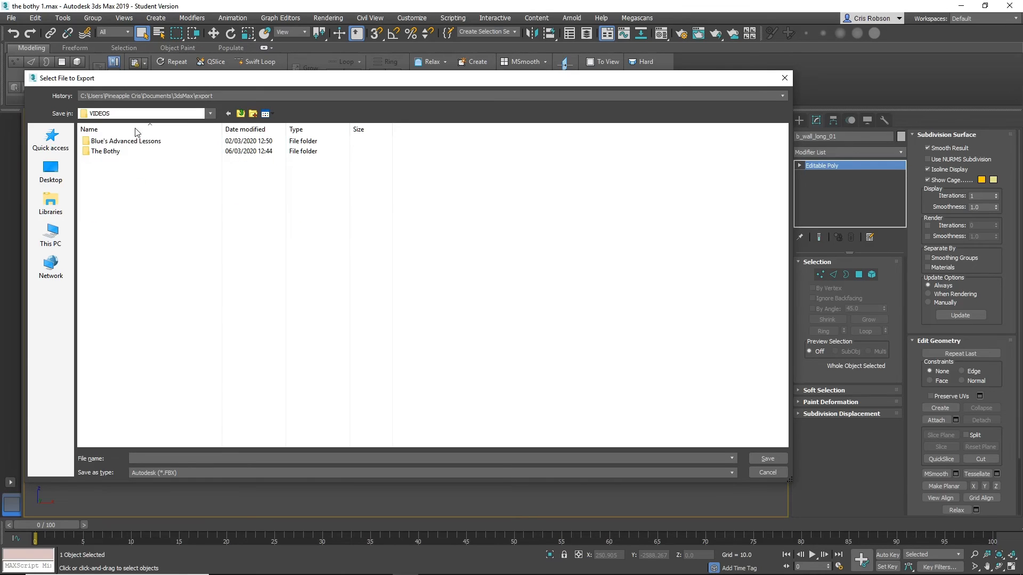
double_click(109, 152)
Step: Create a folder named Assets inside The Bothy and open it as the export location
right_click(131, 195)
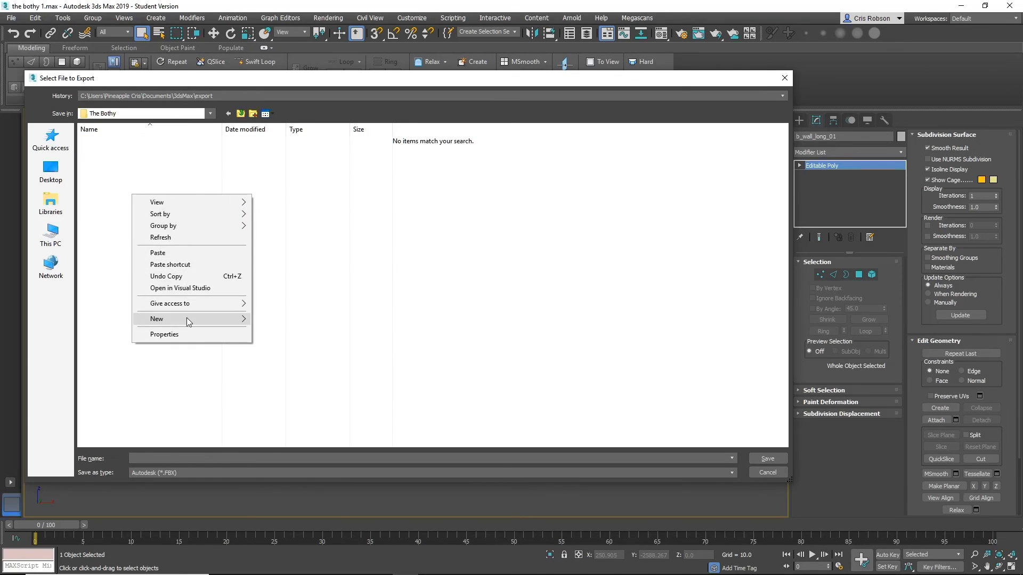
mouse_move(187, 322)
left_click(276, 320)
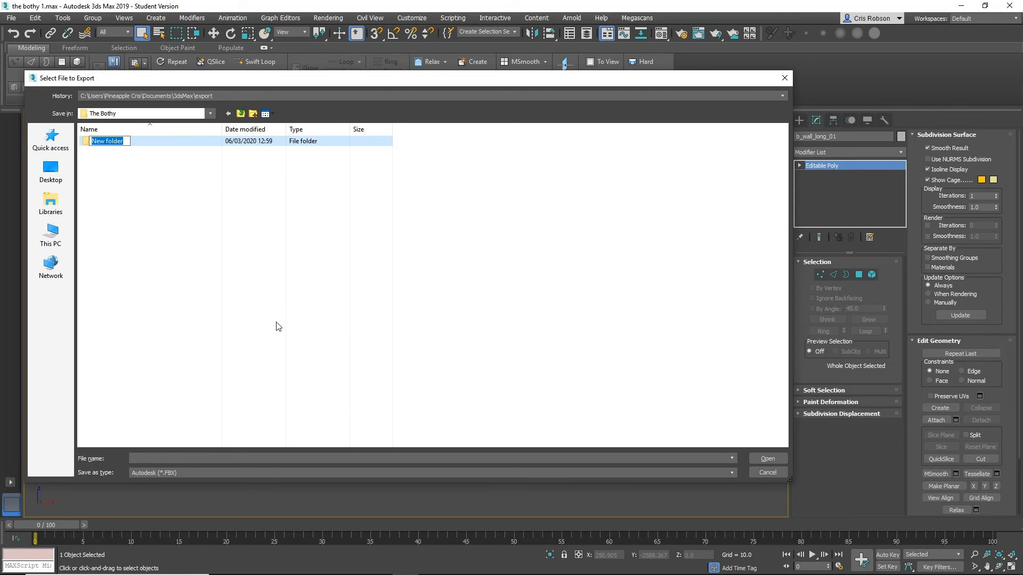
type("Assets")
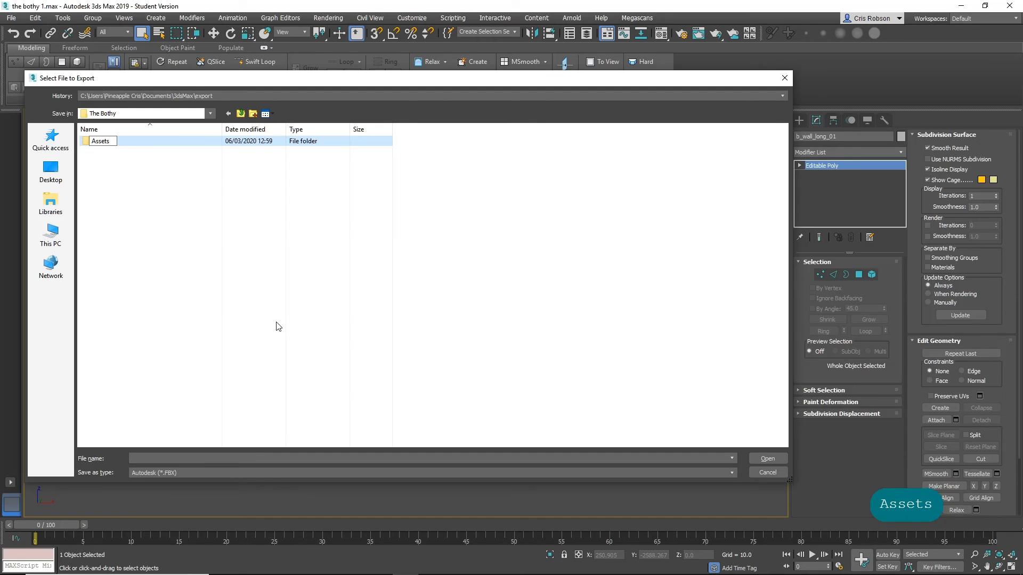
key("Return")
double_click(110, 142)
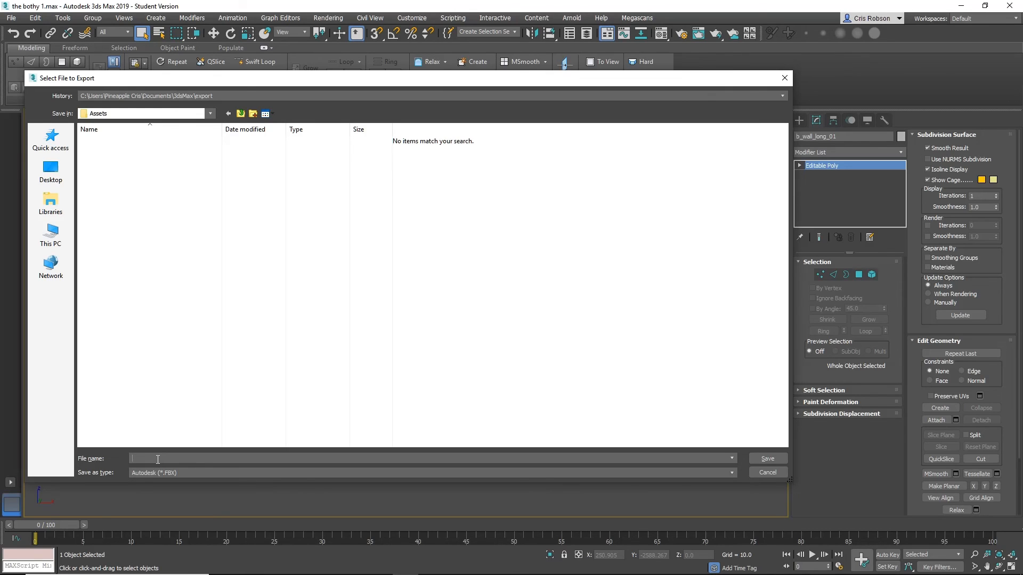
Step: Name the FBX file b_wall_long_01_export and export it with the Autodesk Media & Entertainment preset
type("b_qu")
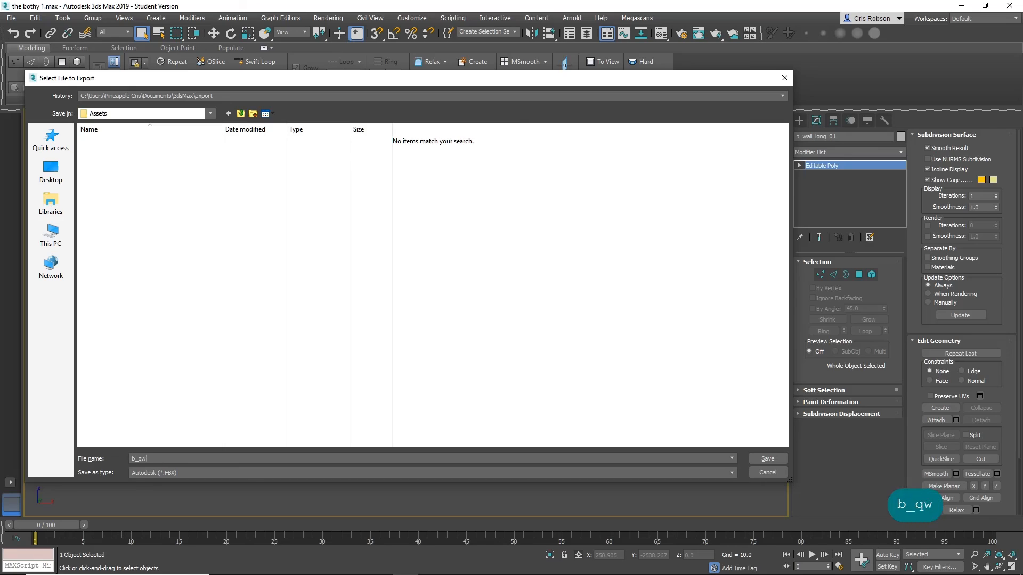
key("BackSpace")
key("BackSpace")
type("wall_")
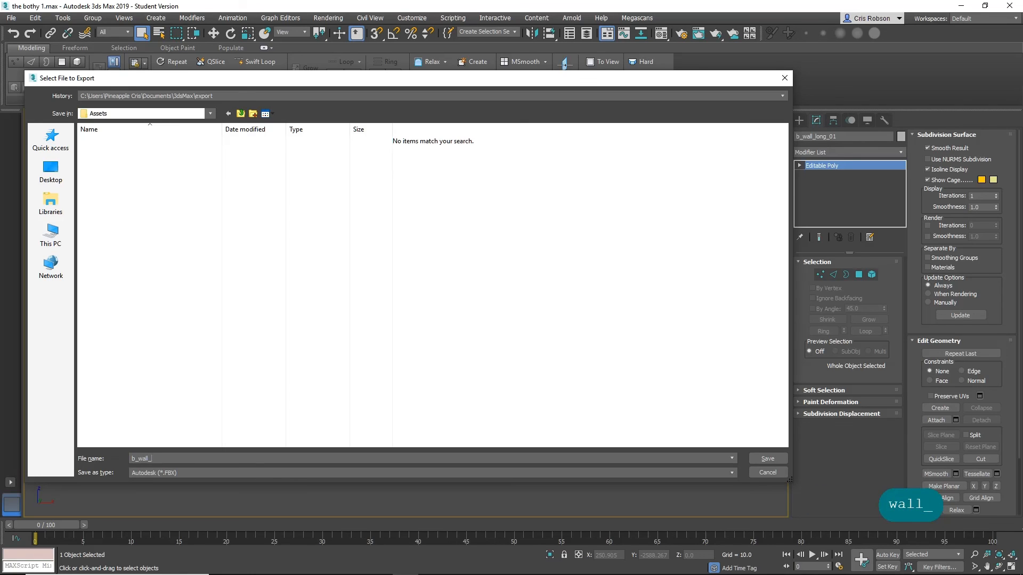
type("long")
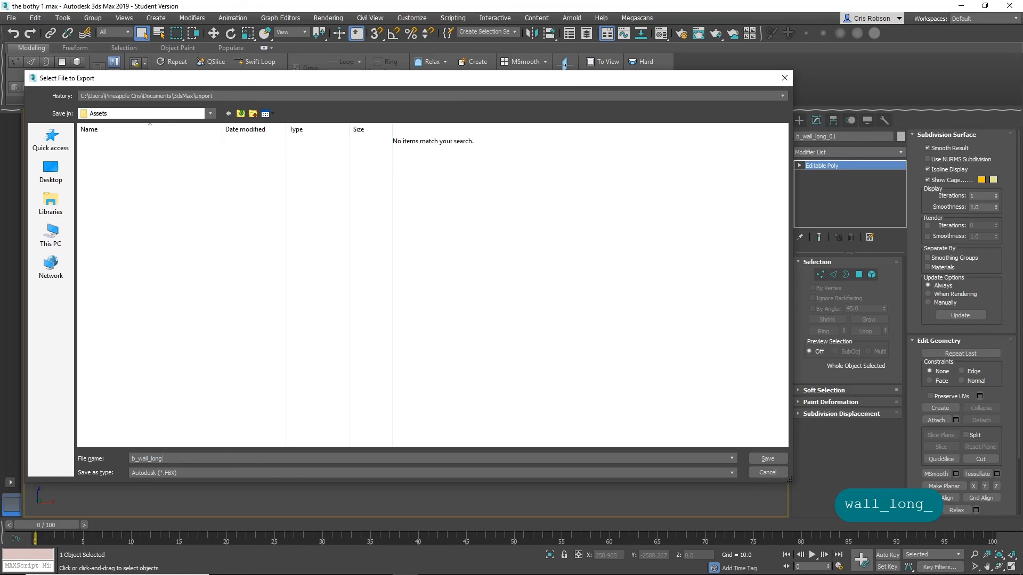
type("_01_")
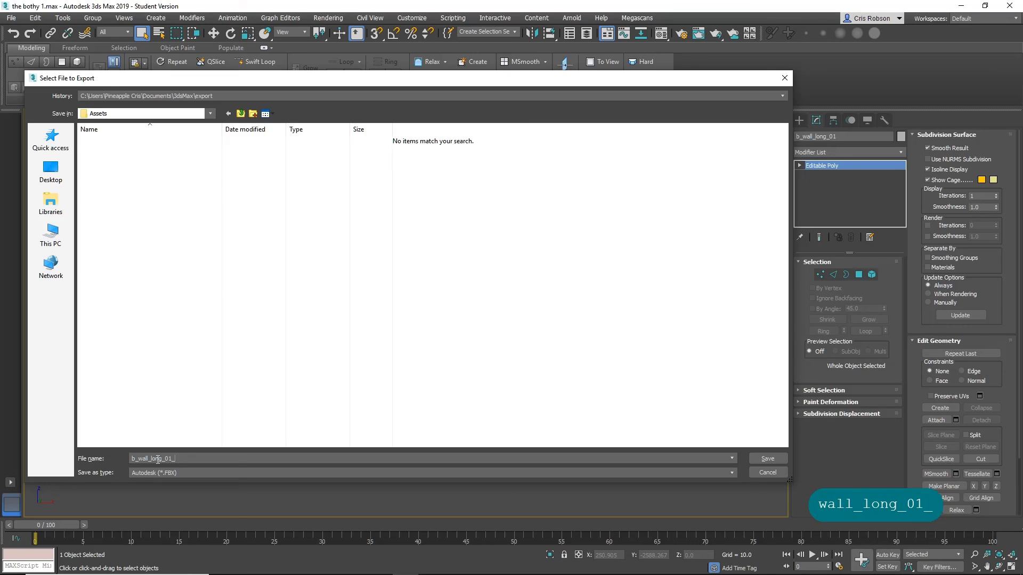
type("export")
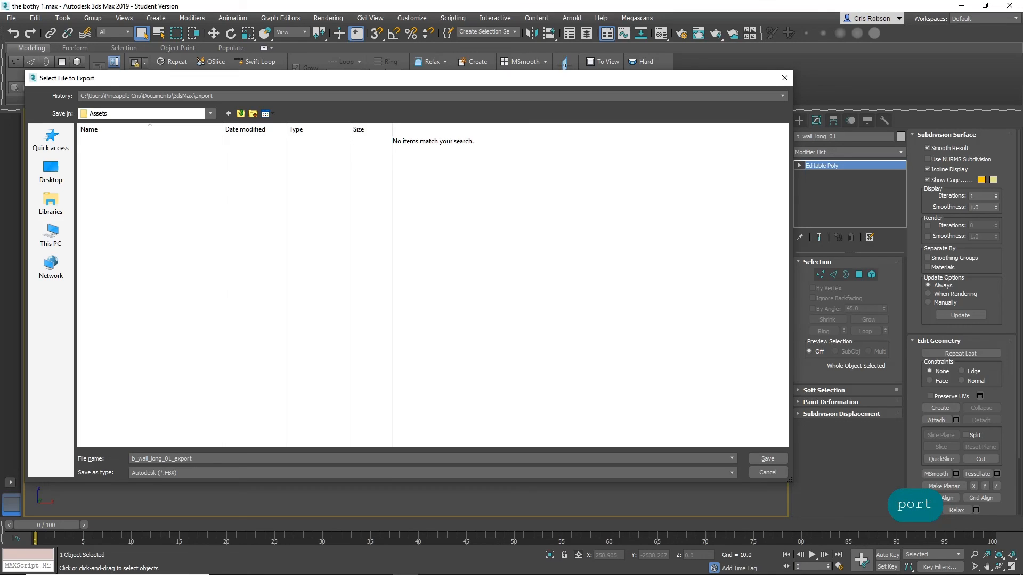
key("Return")
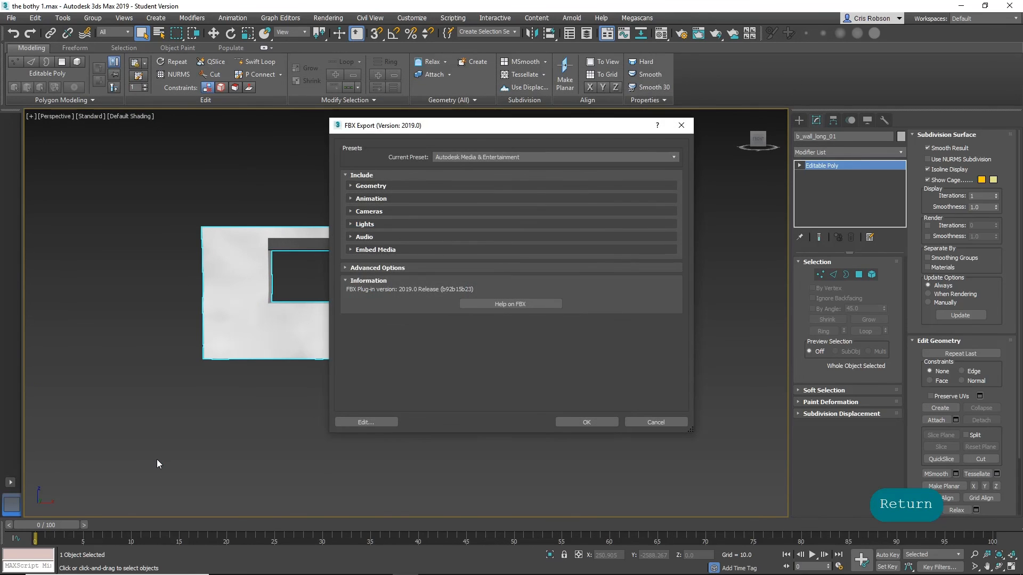
key("Return")
key("Return")
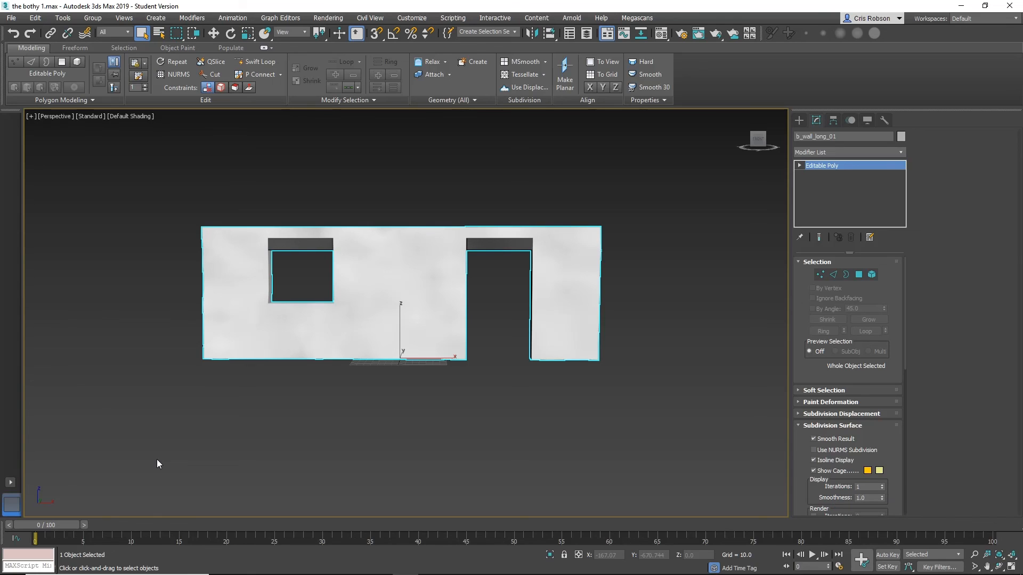
middle_click_drag(274, 359, 335, 372, "alt")
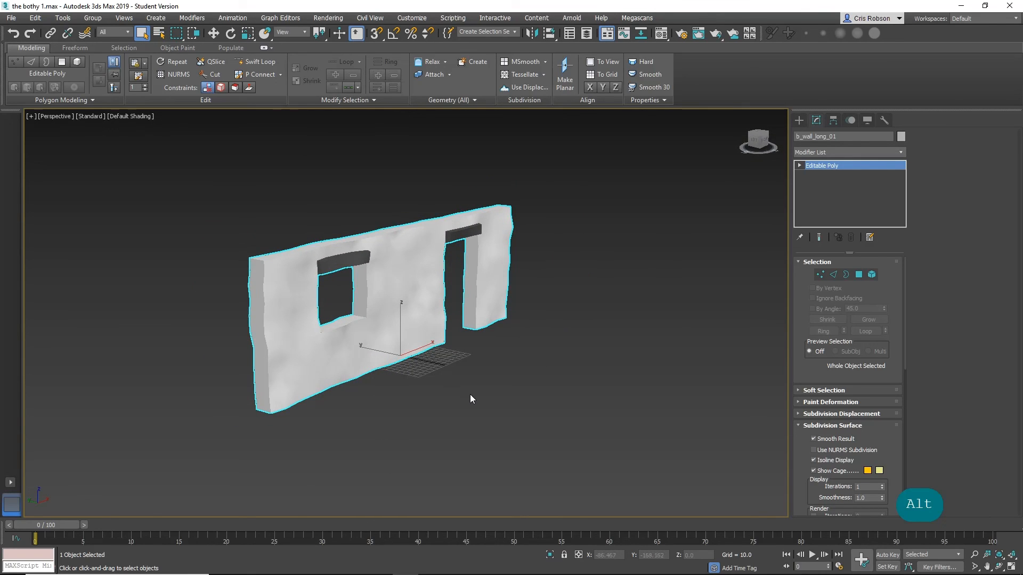